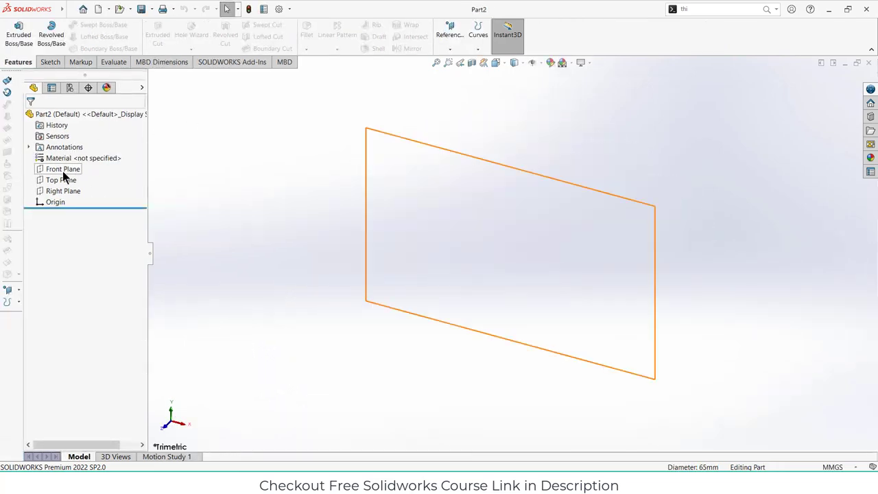
On the Front Plane, sketch a horizontal line about 150 mm long from the origin and a short vertical line rising from its end
left_click(63, 172)
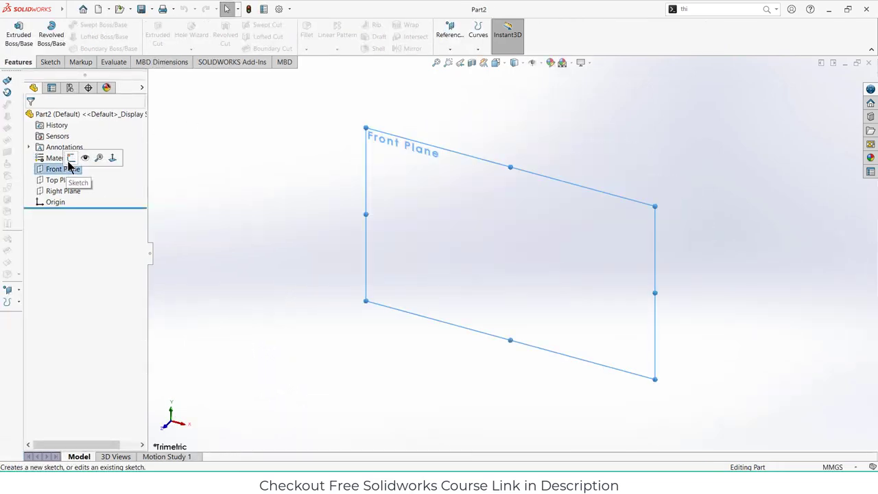
left_click(74, 157)
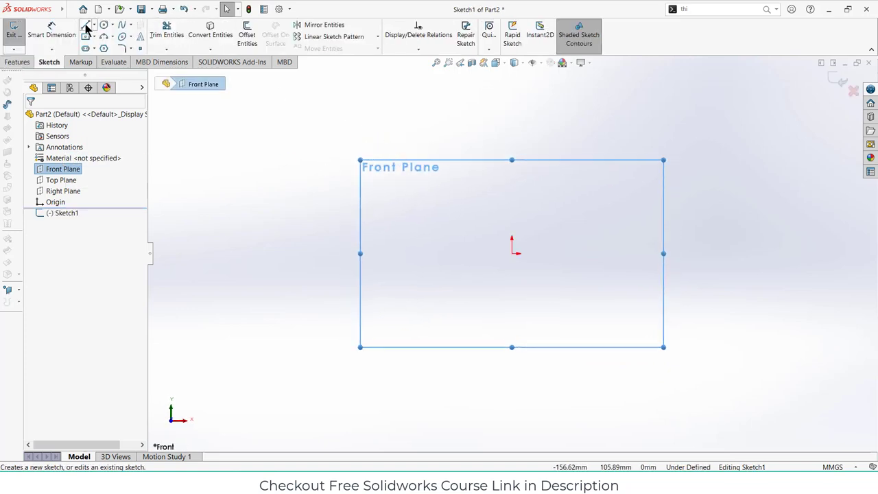
left_click(86, 27)
left_click(514, 254)
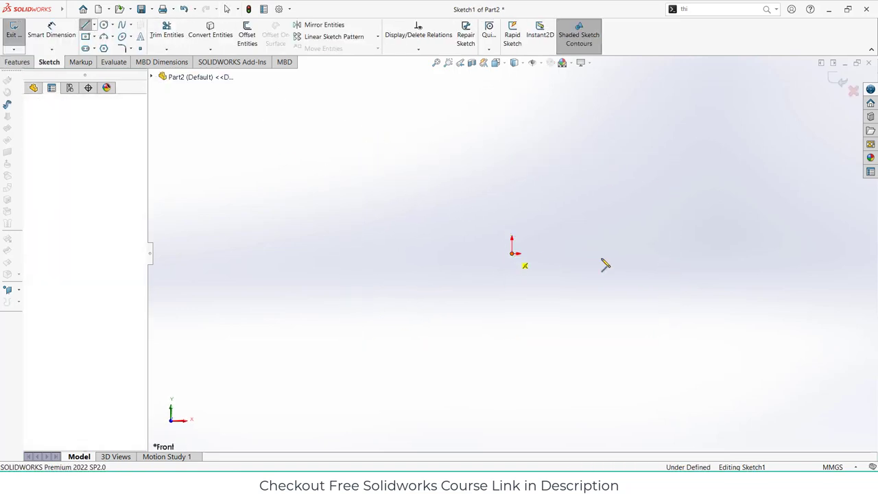
left_click(767, 254)
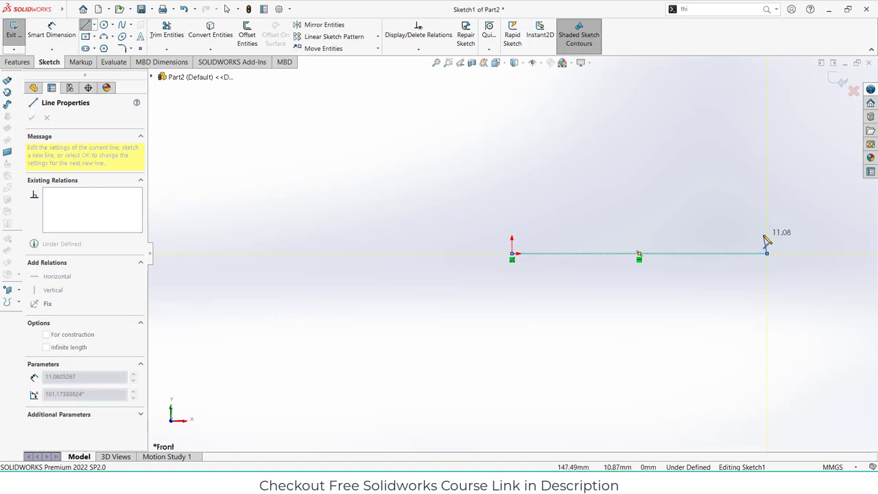
left_click(767, 233)
key("Escape")
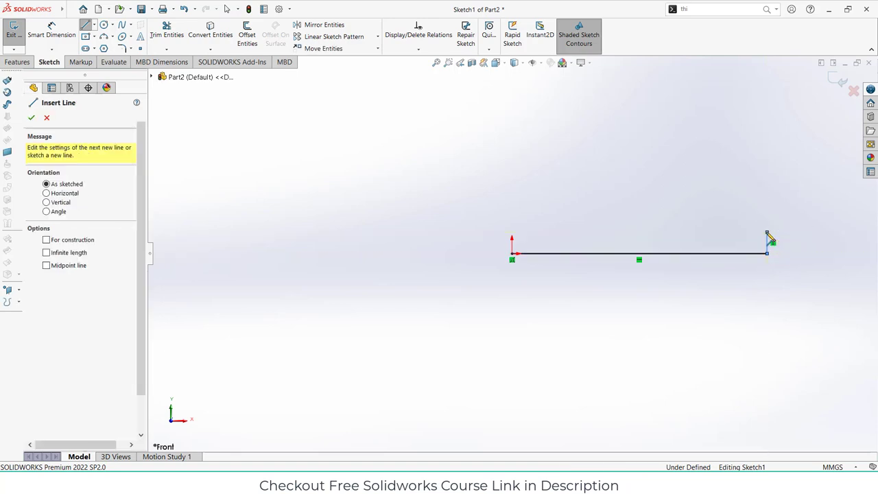
key("Escape")
Sketch a vertical line about 159 mm up from the origin, a horizontal line about 17.5 mm outward, and a vertical one about 13 mm down
key("ctrl+Left")
key("ctrl+Down")
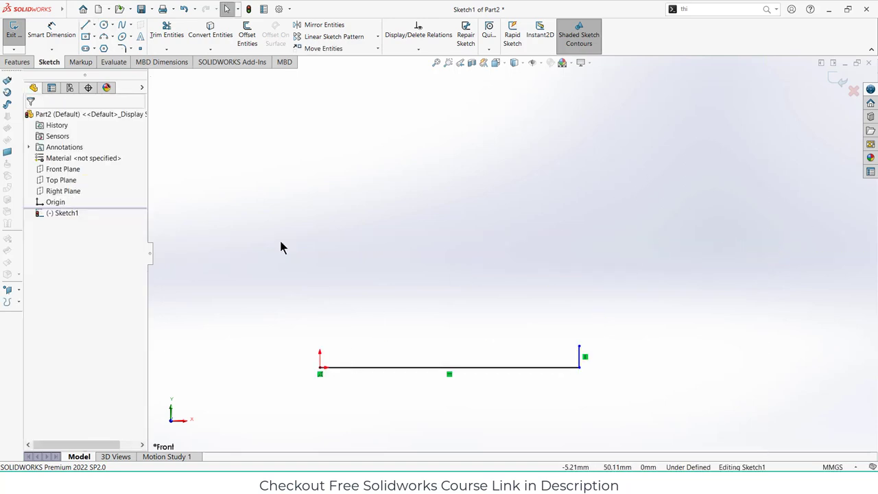
key("l")
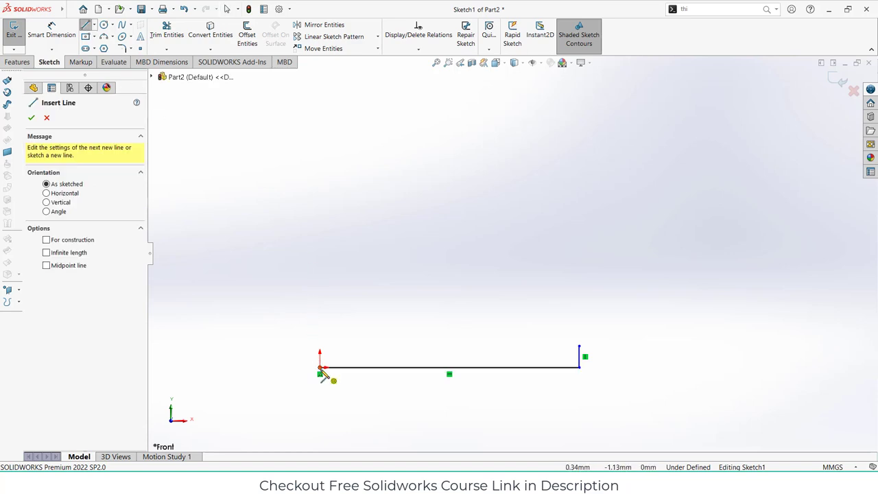
left_click(319, 368)
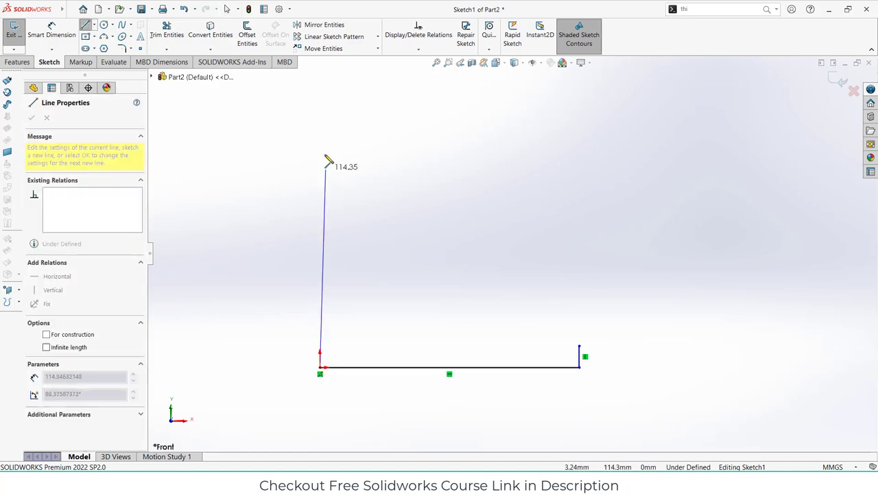
left_click(320, 91)
left_click(350, 90)
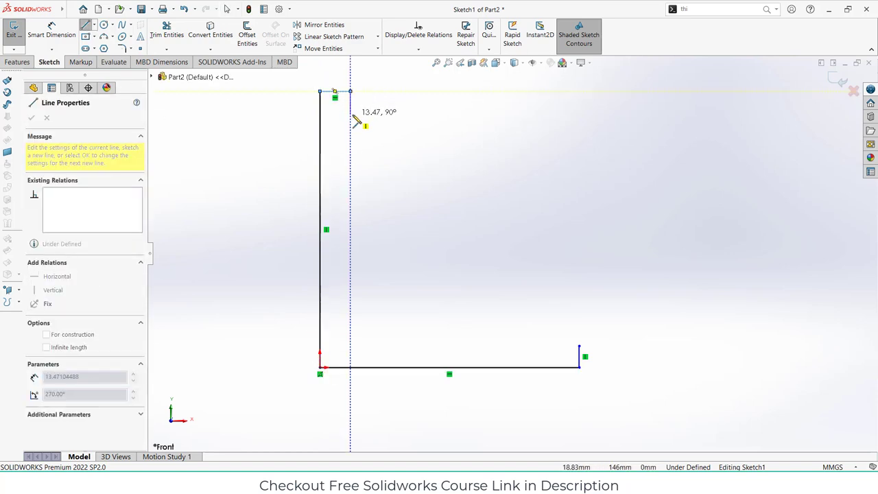
left_click(351, 115)
left_click(351, 114)
key("Escape")
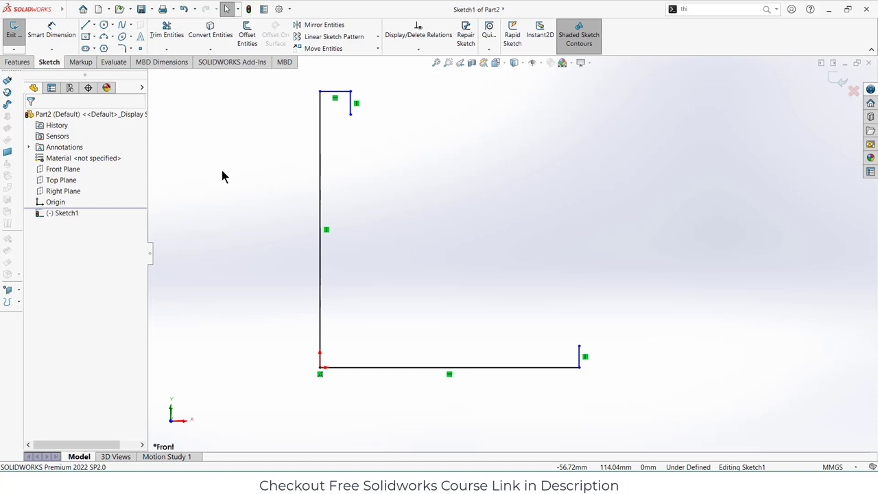
Dimension the short horizontal line at the profile's upper end to 6.75 mm
left_click(54, 33)
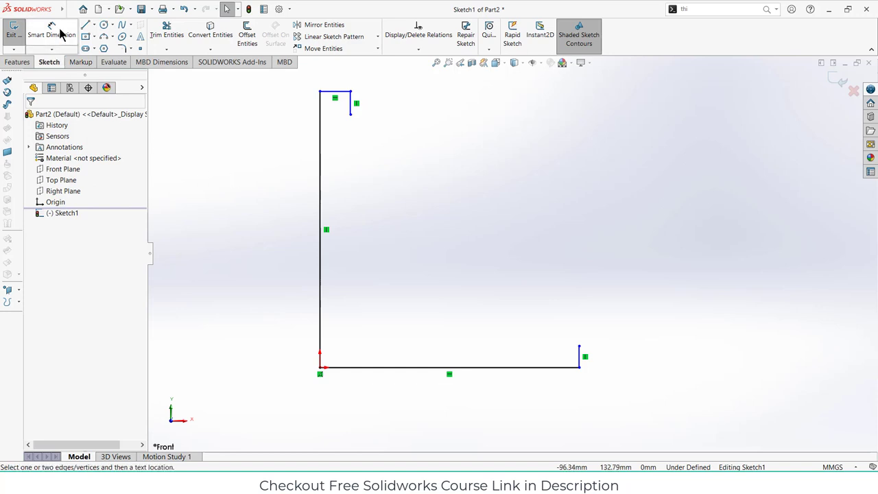
left_click(335, 91)
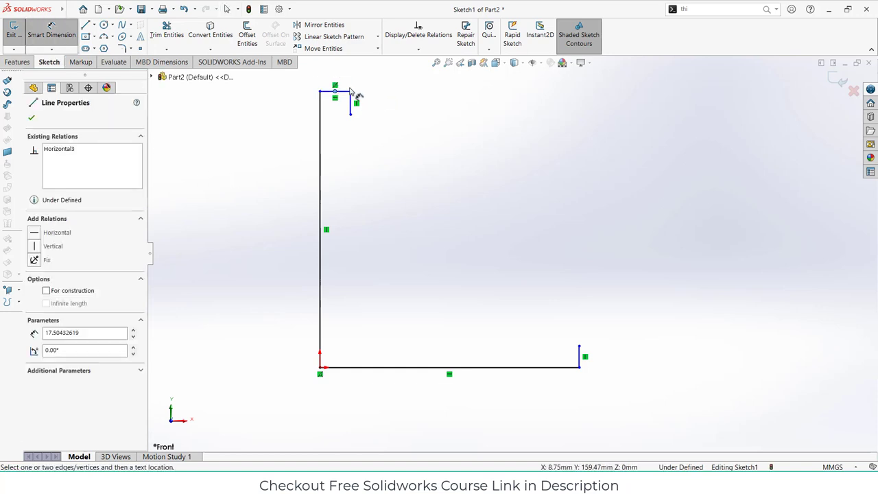
key("Escape")
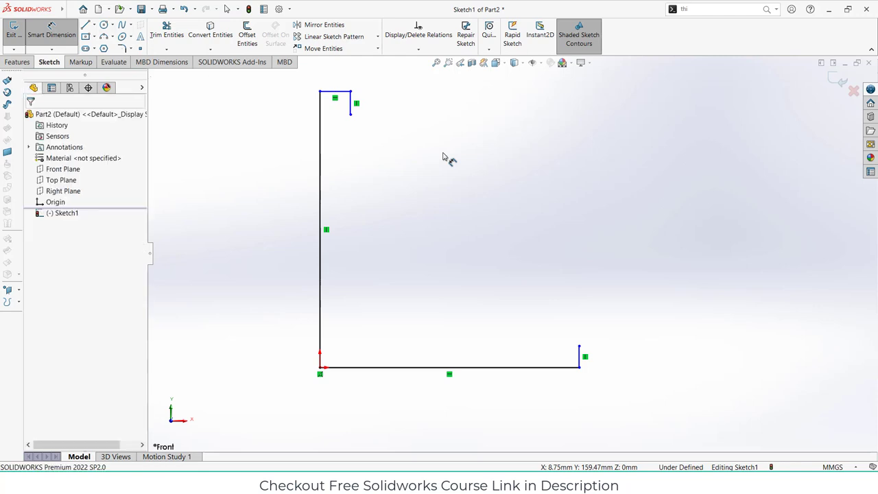
left_click(345, 93)
left_click(347, 79)
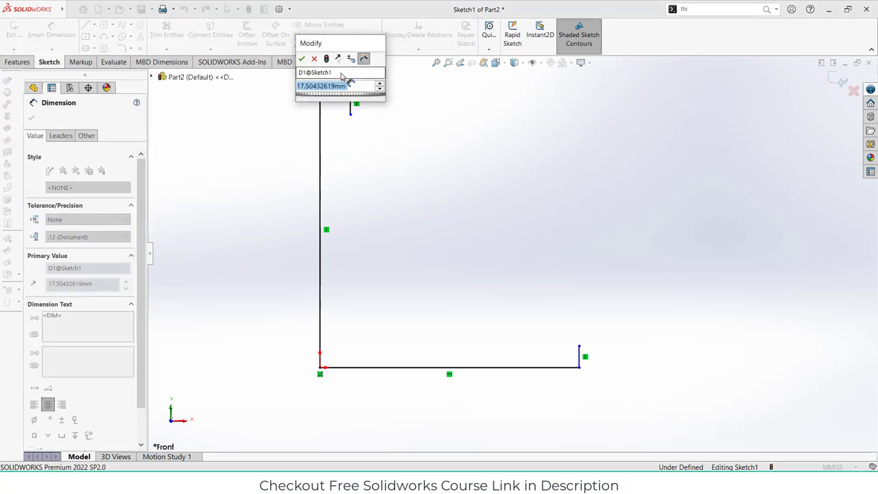
type("6.75")
key("Return")
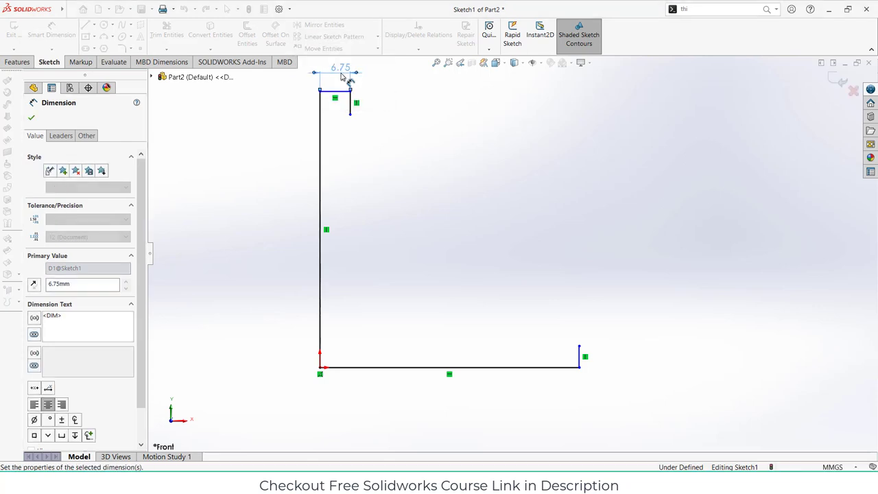
Dimension the horizontal base line's length as 67/2 mm
left_click(390, 371)
left_click(382, 419)
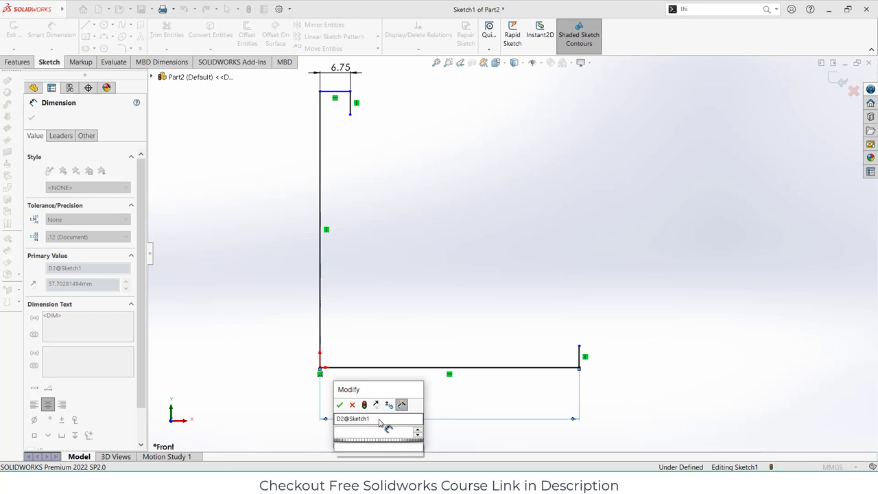
type("6")
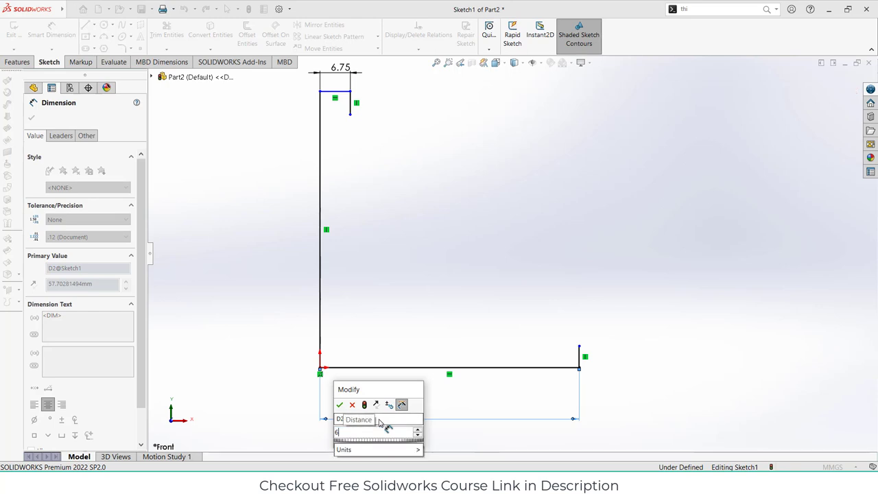
type("7/2")
key("Return")
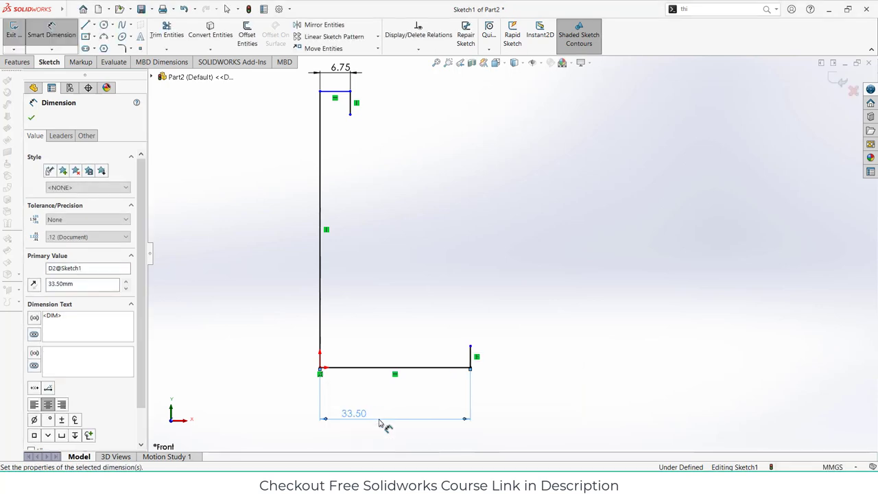
Dimension the long vertical line rising from the origin to 31 mm
left_click(319, 204)
left_click(257, 202)
type("31")
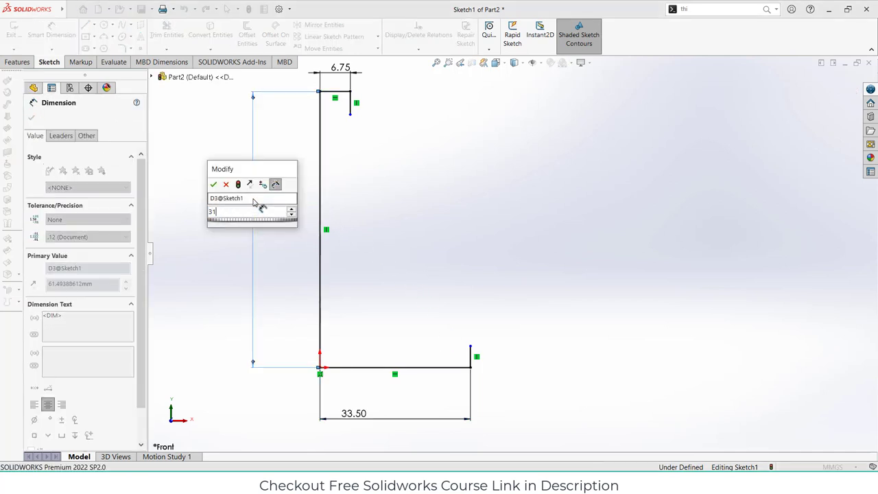
key("Return")
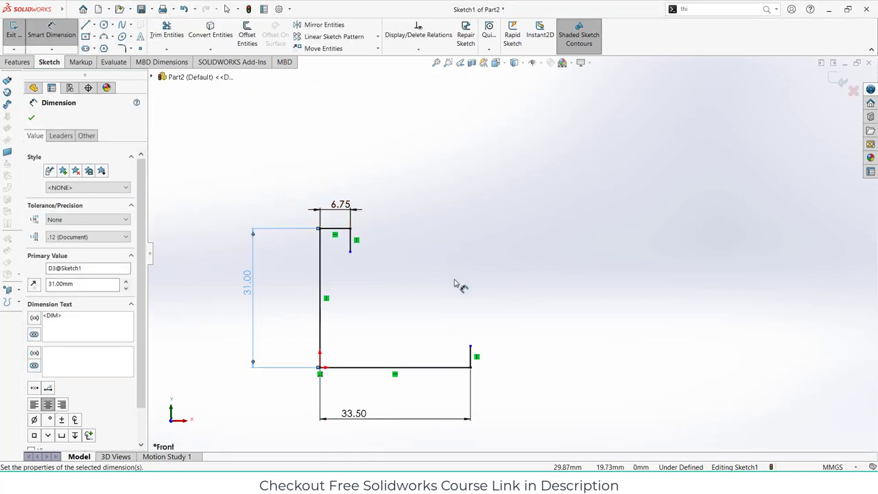
Dimension the height from the base line to the lower endpoint of the short upper vertical line as 27 mm
left_click(350, 251)
left_click(358, 369)
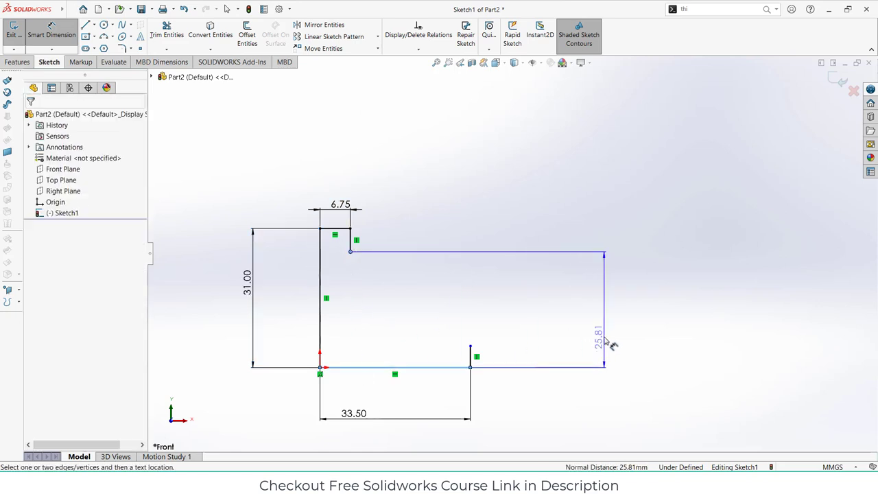
left_click(607, 346)
type("27")
key("Return")
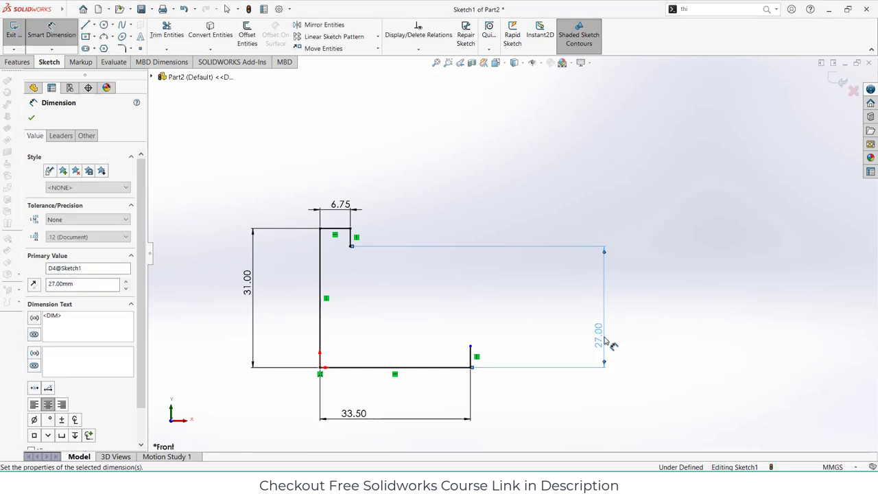
Dimension the short vertical line at the outer end of the base to 1 mm
scroll(485, 372, "down", 3)
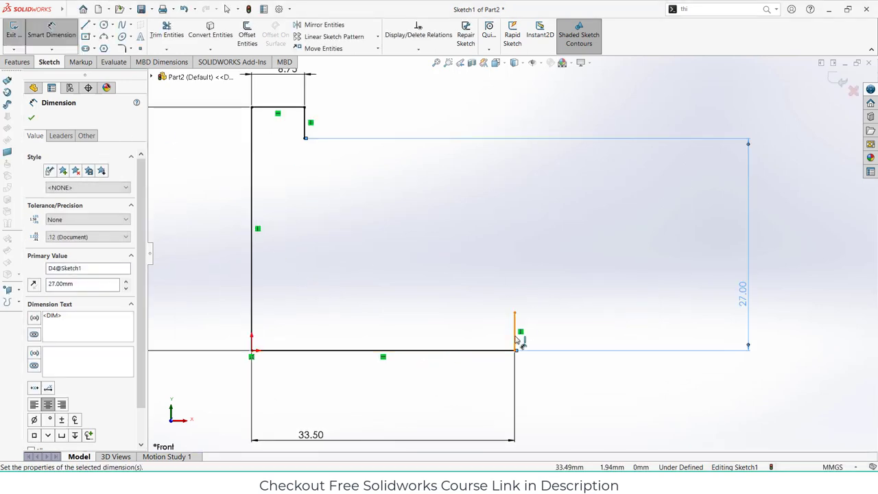
left_click(473, 358)
left_click(603, 335)
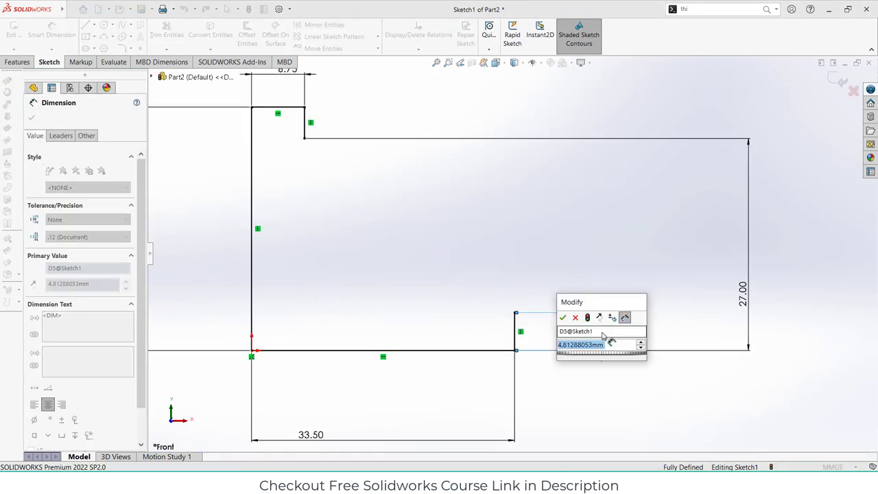
type("1")
key("Return")
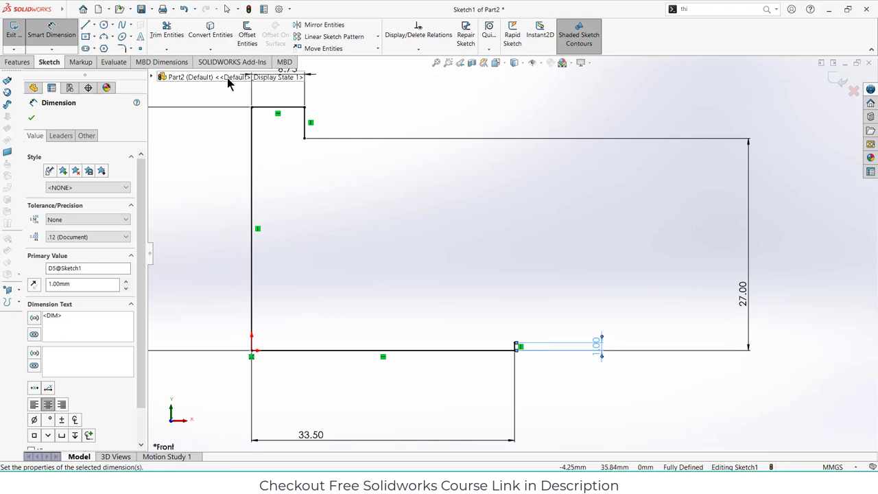
Close the profile with a two-point spline from the upper short vertical line's free end to the top of the 1 mm line
left_click(122, 26)
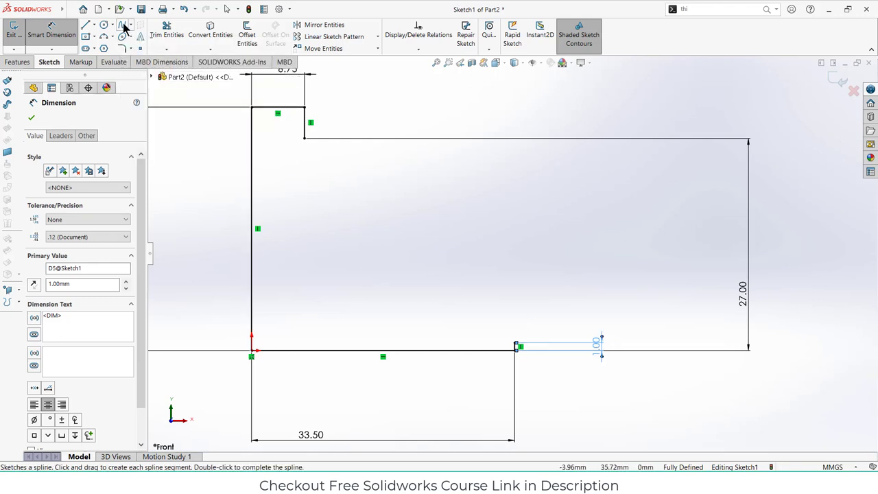
left_click(306, 139)
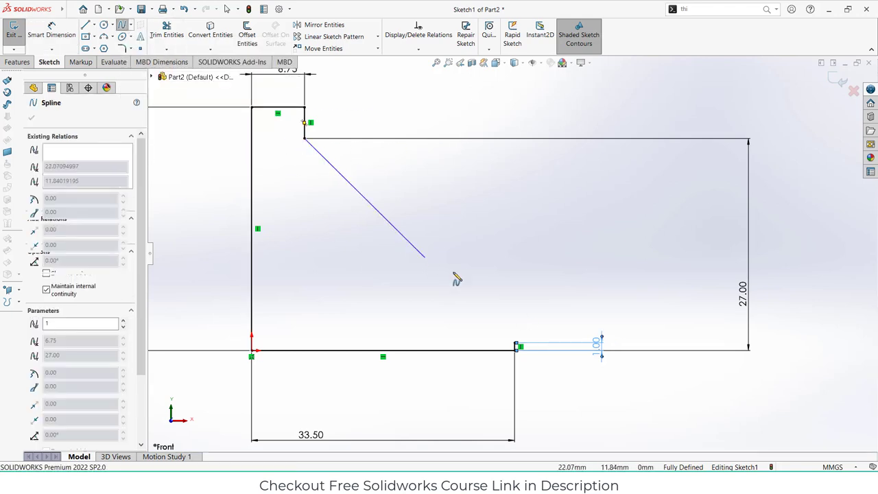
left_click(515, 345)
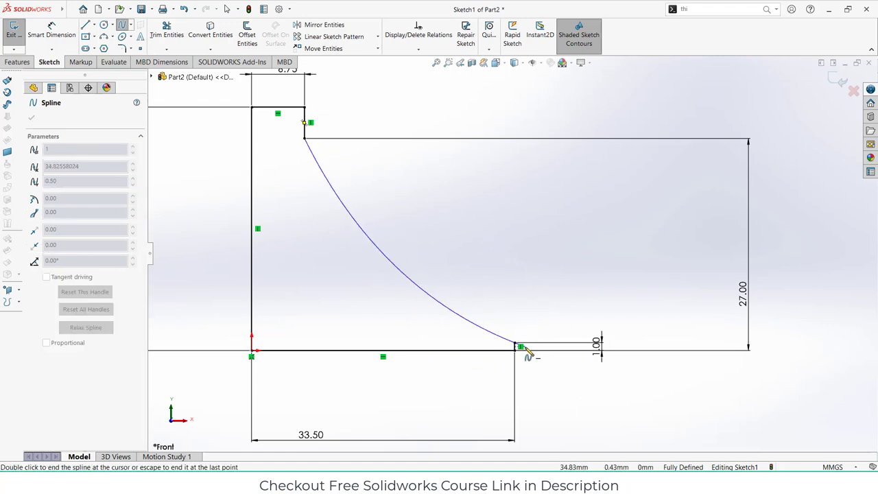
key("Escape")
Bend the spline into a concave curve by adjusting its end handles, nearly vertical at the upper end and nearly horizontal at the base
left_click(380, 204)
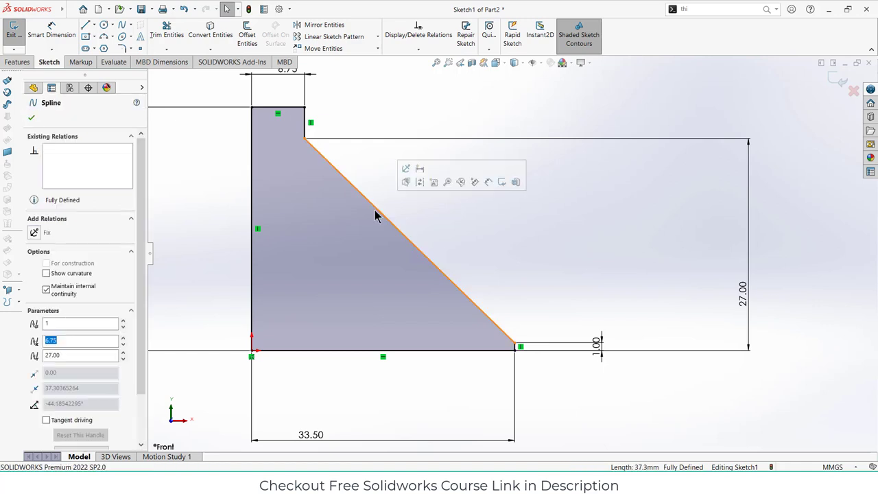
left_click_drag(386, 220, 314, 257)
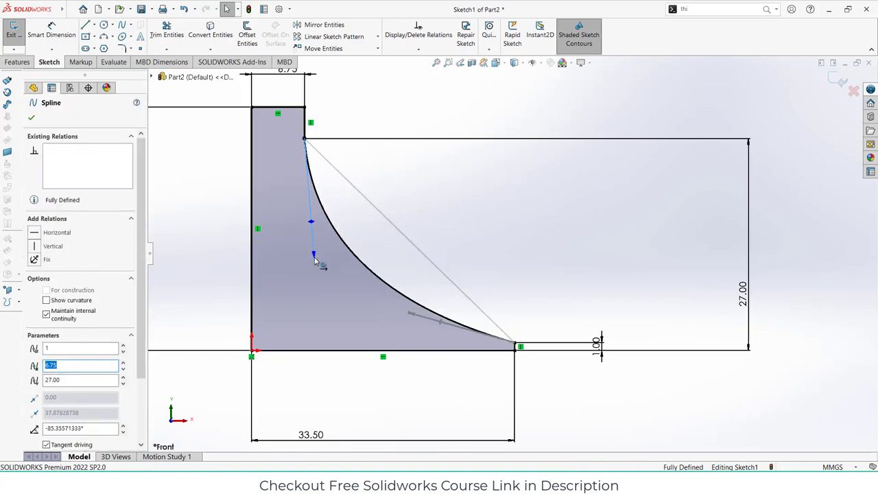
left_click_drag(409, 314, 391, 340)
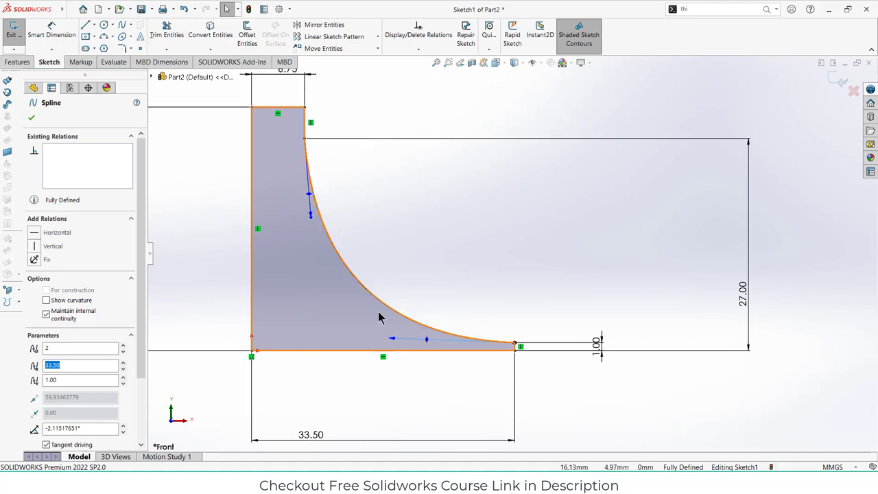
left_click_drag(310, 216, 307, 221)
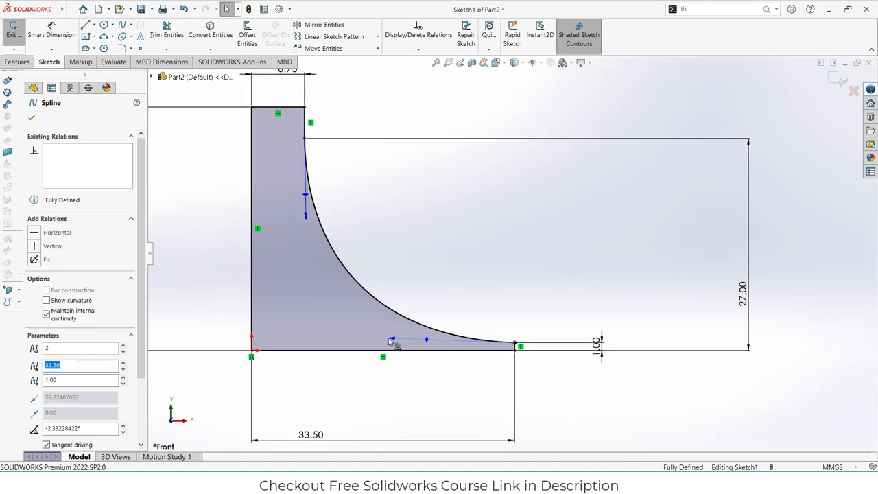
left_click_drag(391, 338, 386, 341)
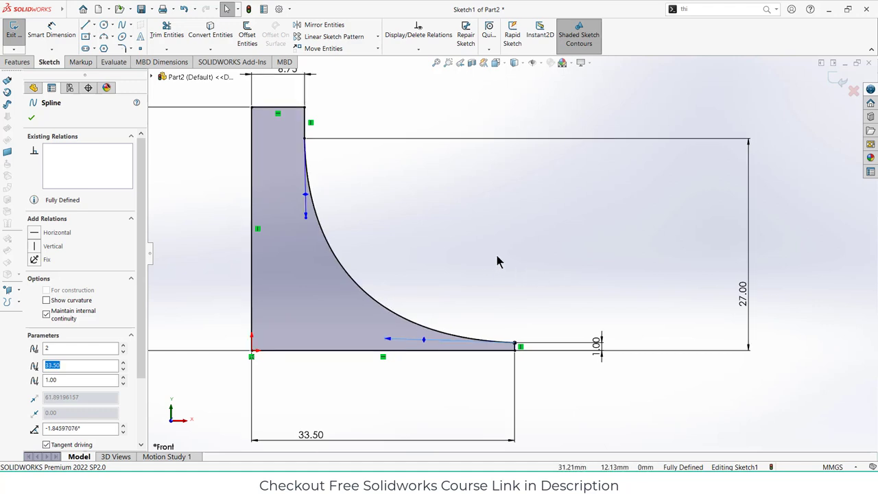
Revolve the closed profile 360 degrees about its long vertical line through the origin
left_click(16, 63)
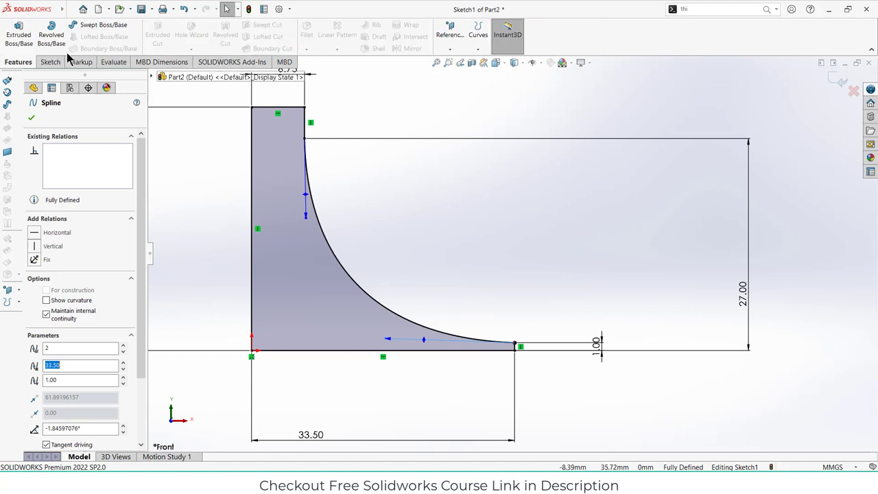
left_click(52, 34)
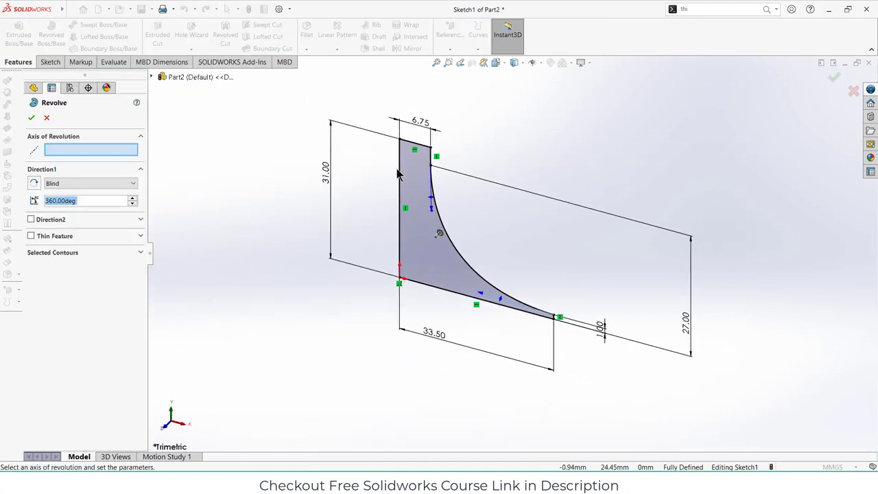
left_click(399, 170)
left_click(31, 117)
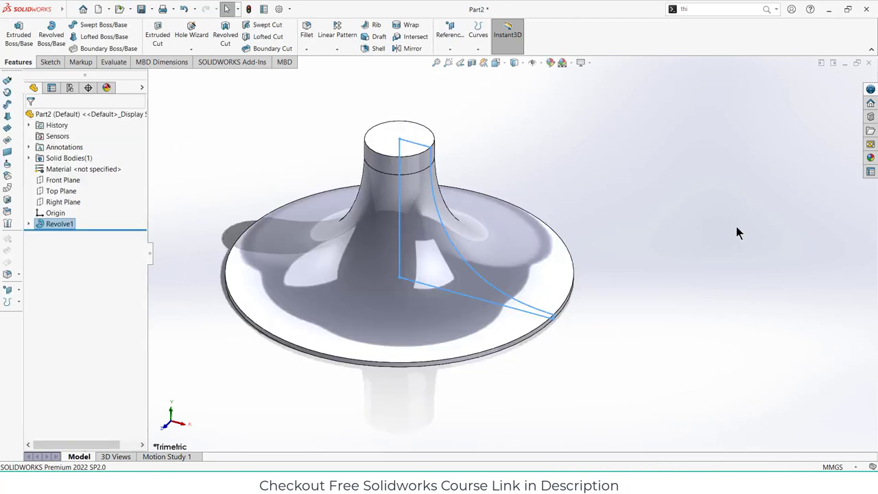
left_click(604, 227)
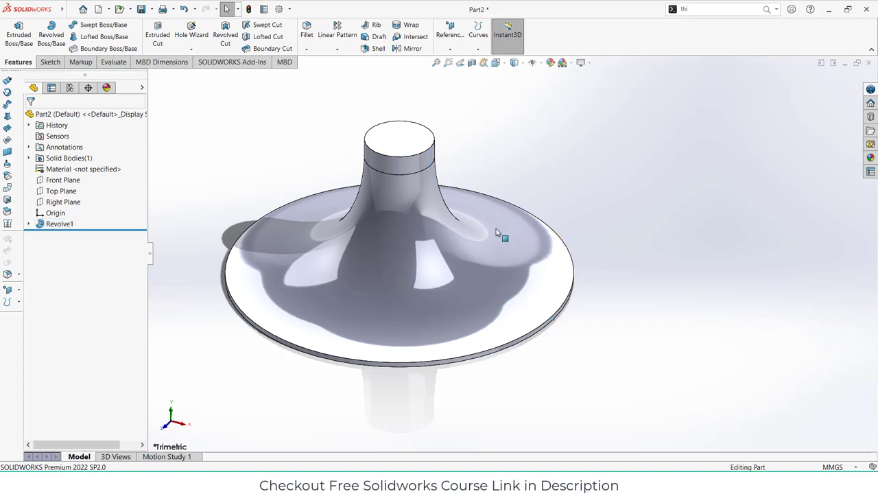
Create a reference plane offset 22.5 mm from the flat bottom face, with the offset flipped up toward the neck
middle_click_drag(498, 233, 332, 297)
left_click(333, 297)
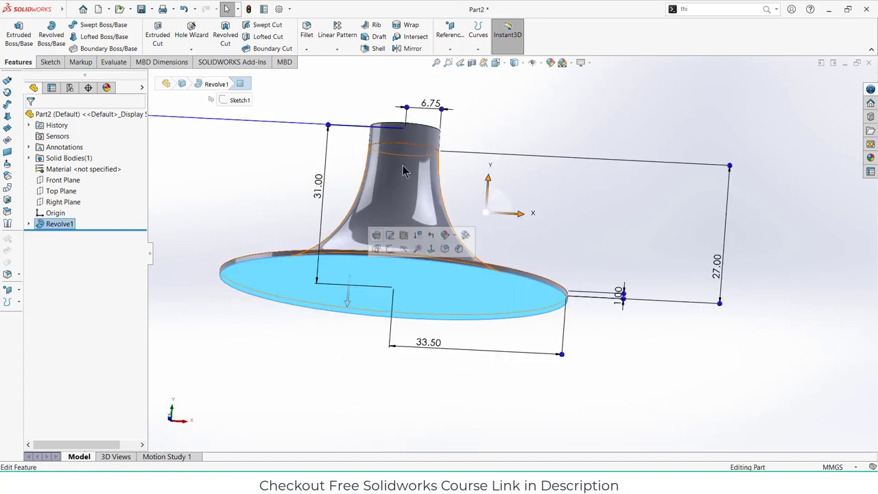
left_click(457, 35)
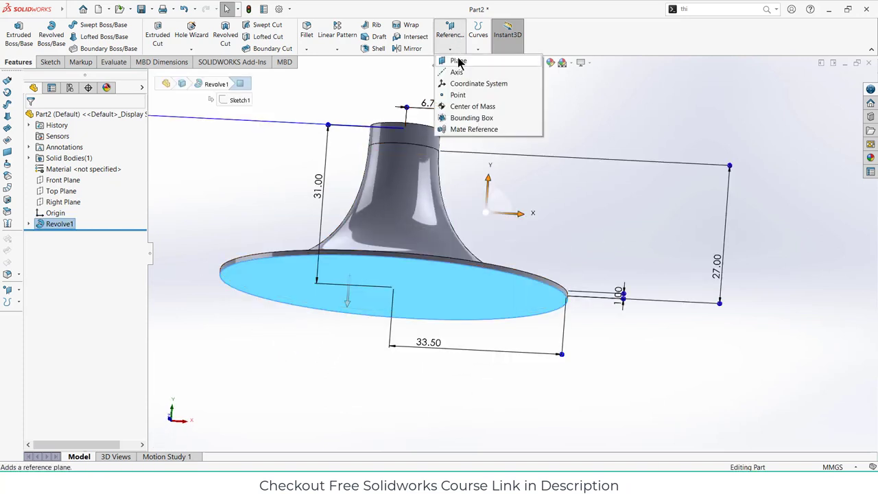
left_click(458, 62)
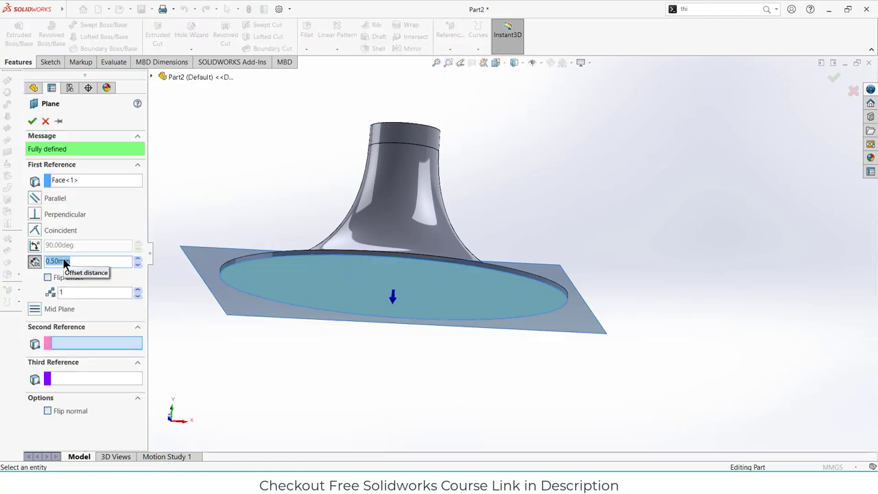
type("22.5")
key("Return")
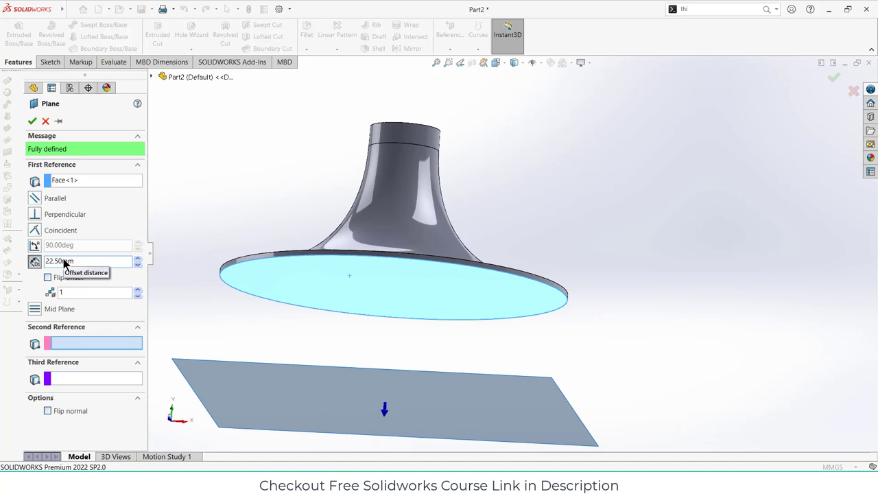
left_click(48, 277)
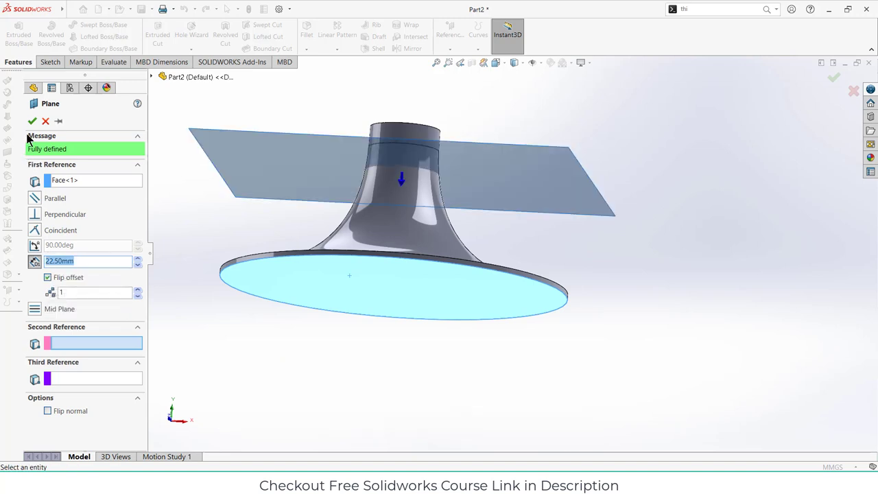
left_click(33, 121)
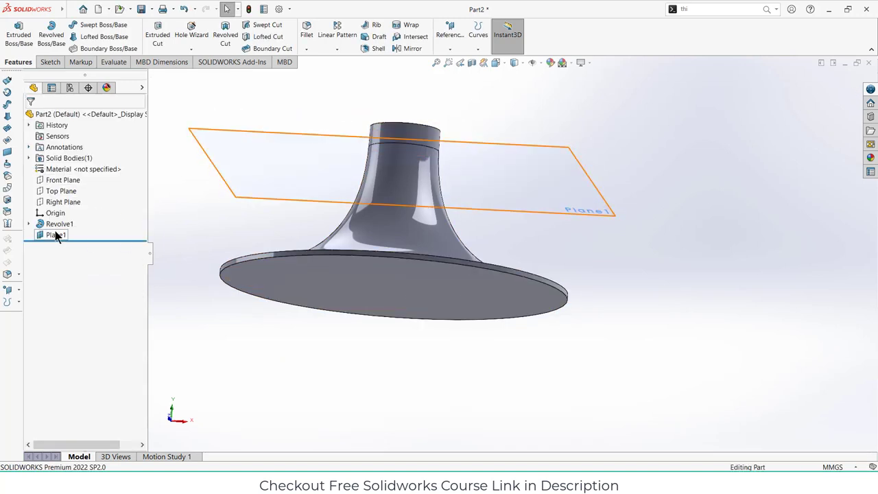
Rename the 22.5 mm offset plane as t
left_click(56, 235)
left_click(57, 235)
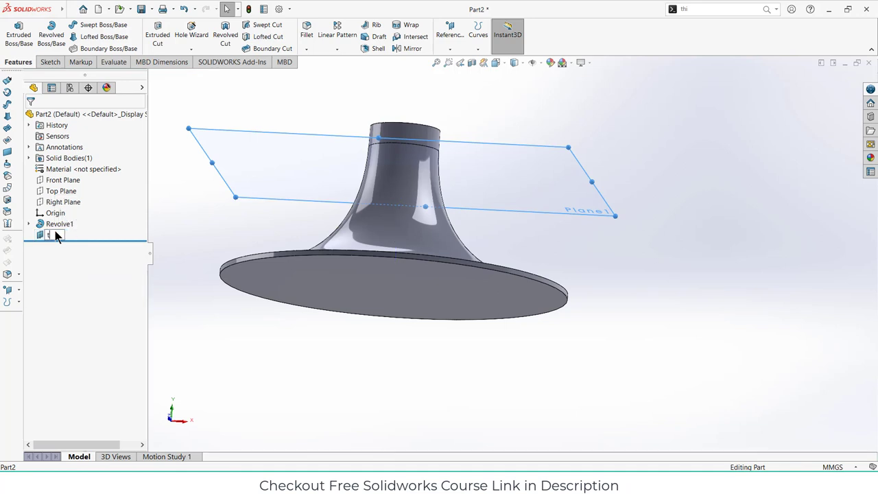
left_click(643, 268)
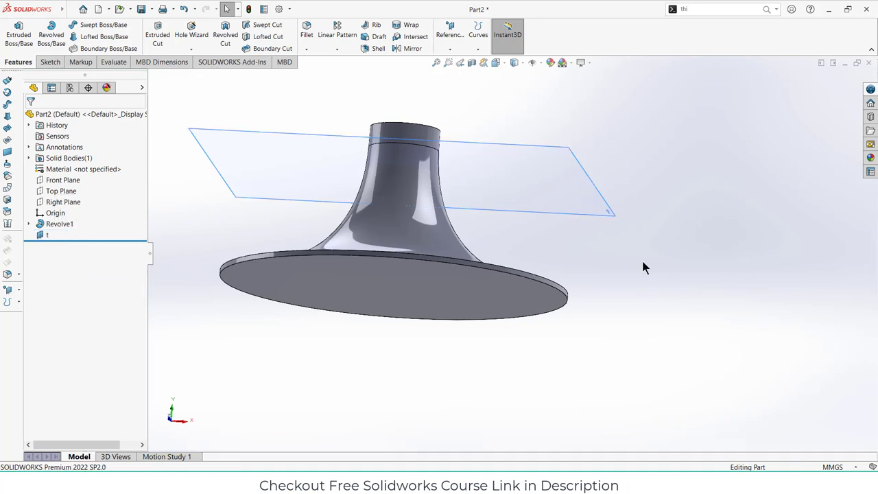
Create a reference plane offset 25 mm from the Front Plane
middle_click_drag(642, 268, 624, 228)
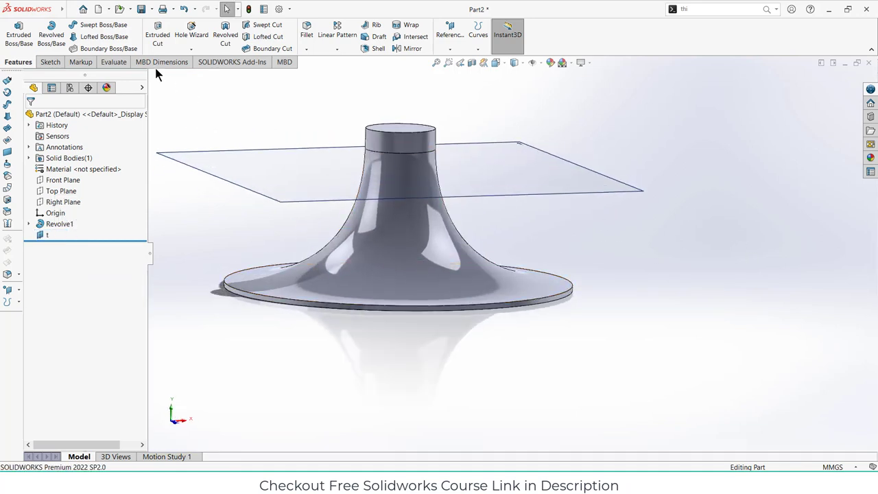
left_click(449, 43)
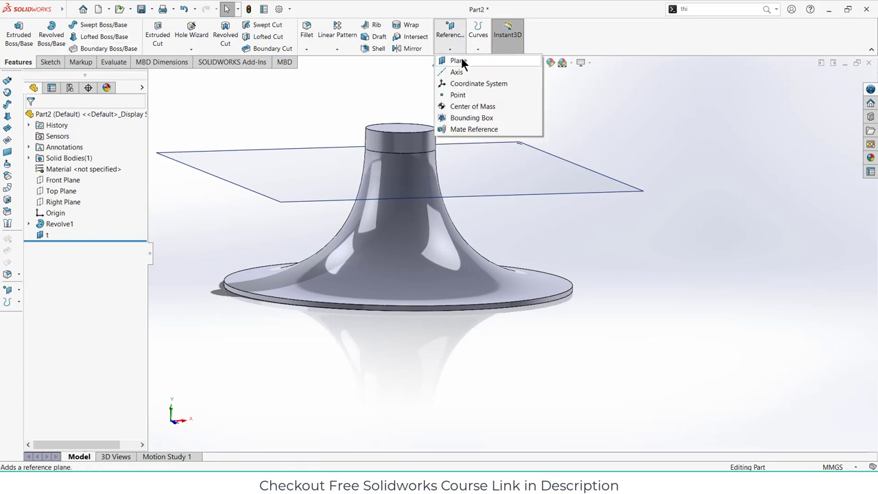
left_click(461, 62)
left_click(153, 76)
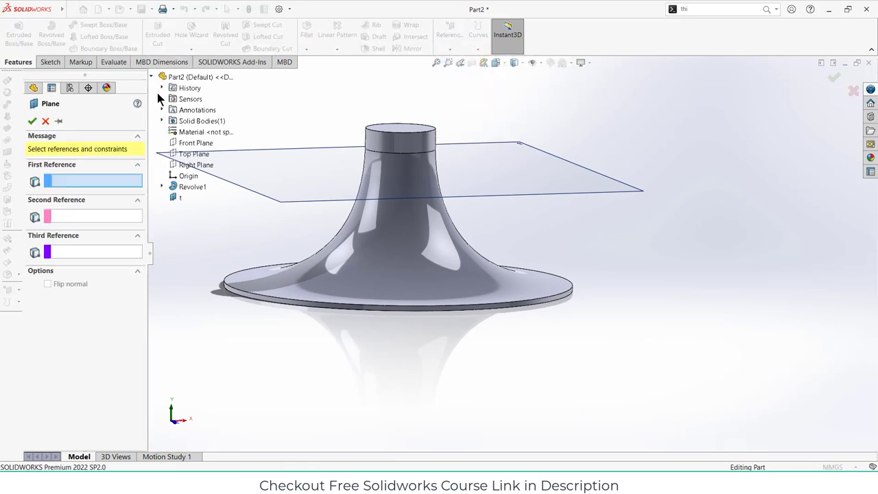
left_click(186, 143)
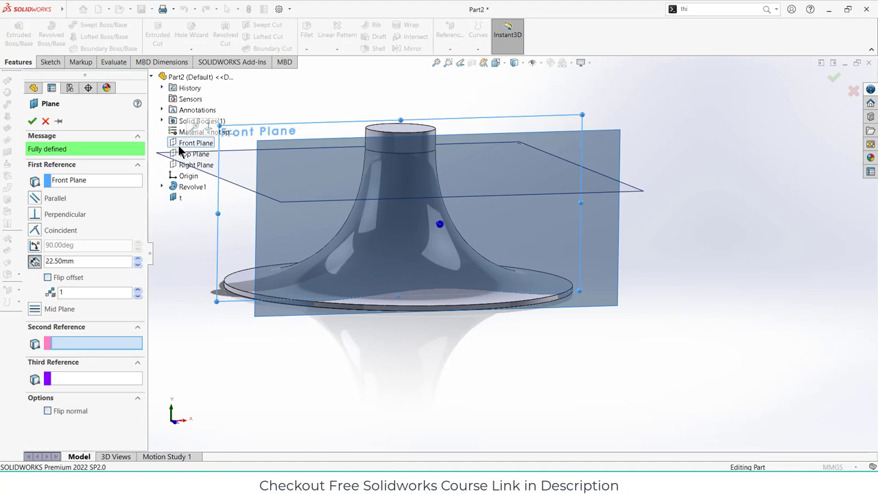
double_click(82, 260)
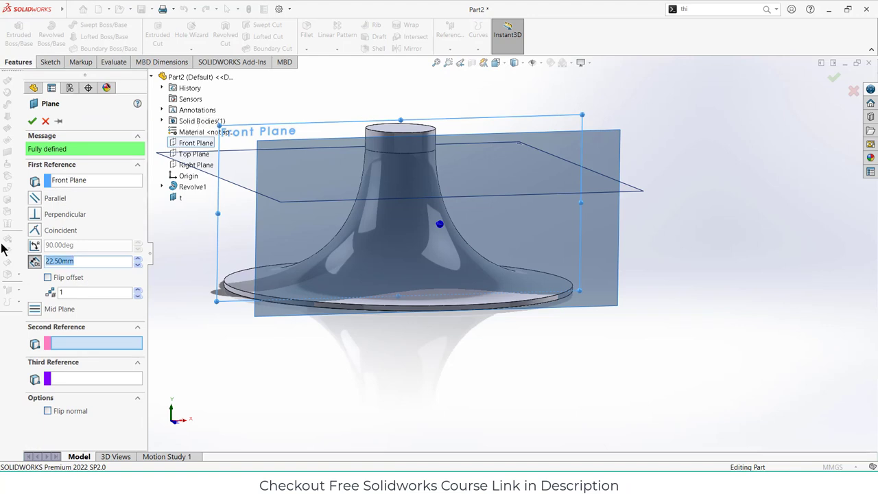
type("25")
key("Return")
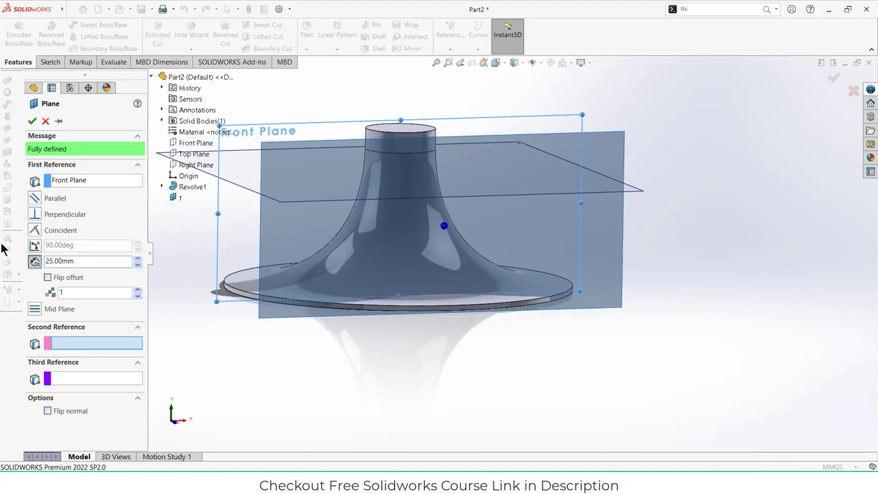
left_click(31, 122)
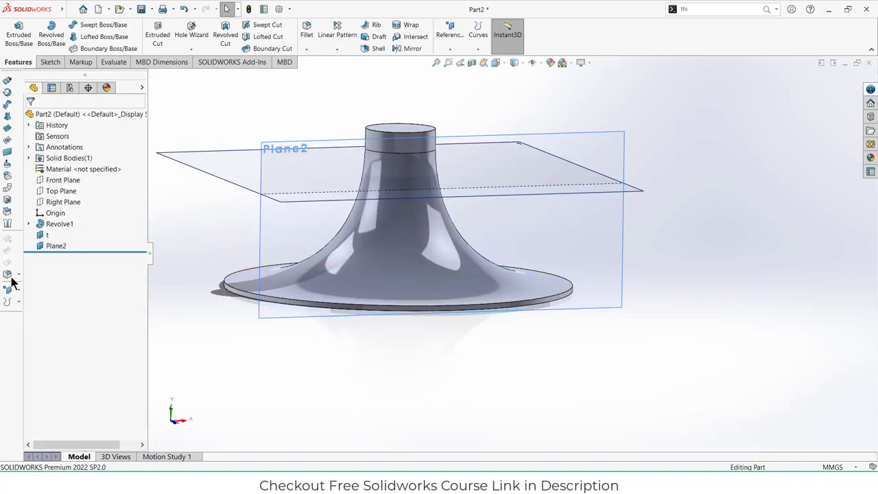
Rename the plane offset from the Front Plane as f
left_click(67, 246)
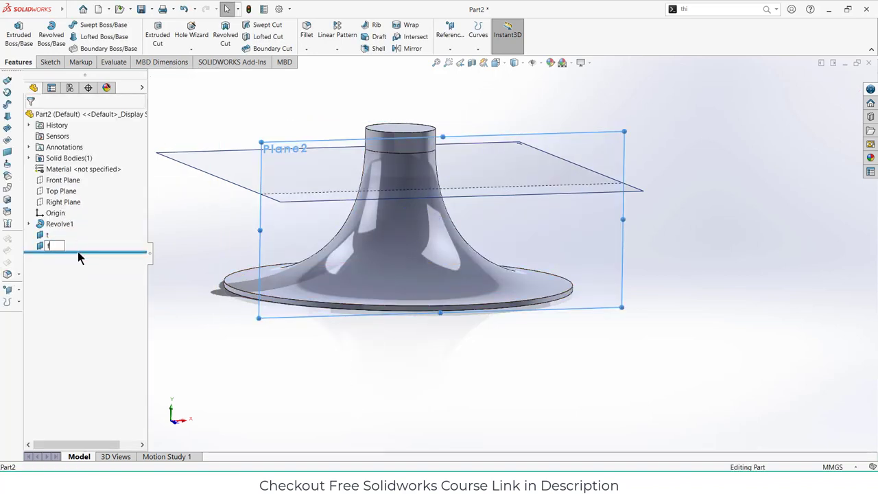
key("F2")
type("f")
left_click(177, 301)
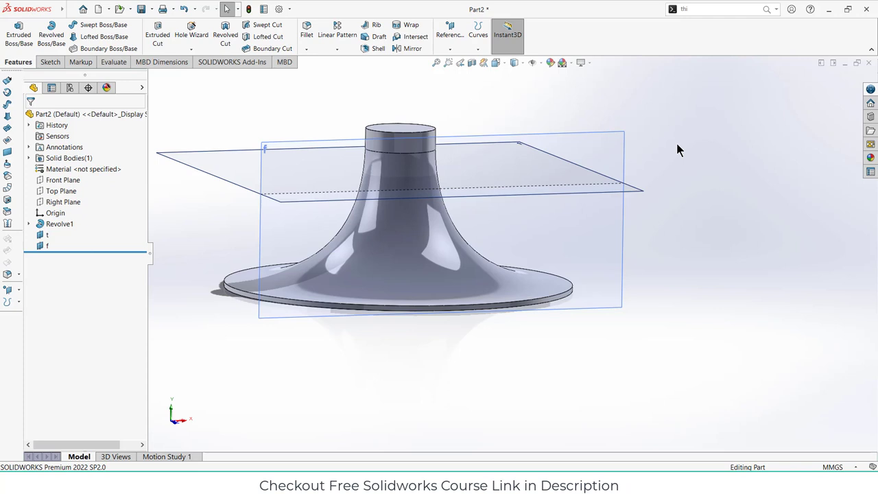
Create a reference plane offset 0.5 mm from the flat bottom face, with the offset flipped into the base rim
middle_click_drag(447, 359, 341, 88)
left_click(451, 39)
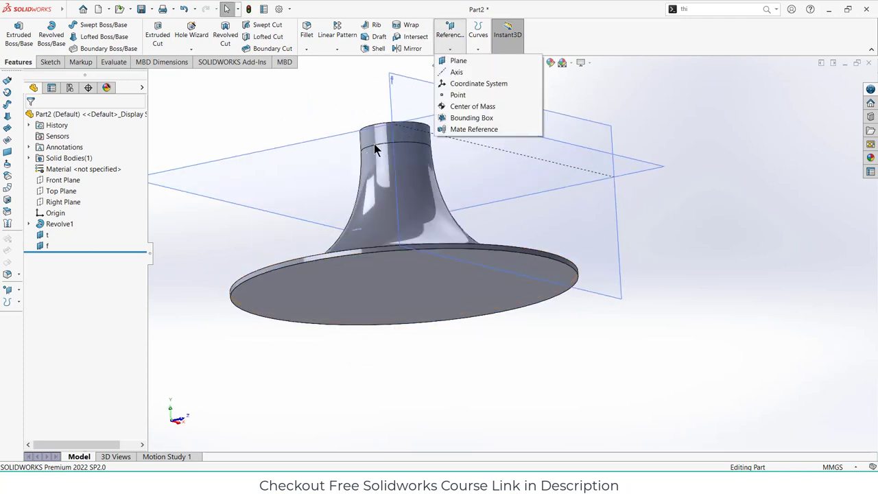
left_click(458, 61)
left_click(304, 294)
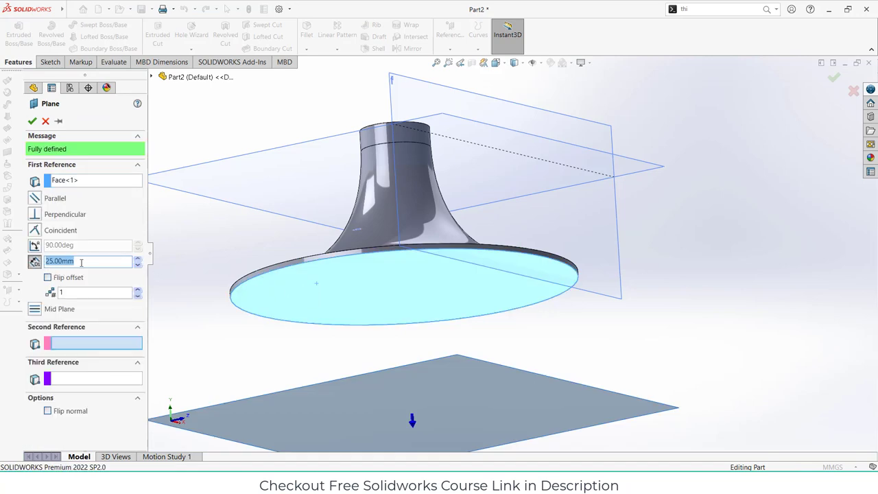
type("0.5")
key("Return")
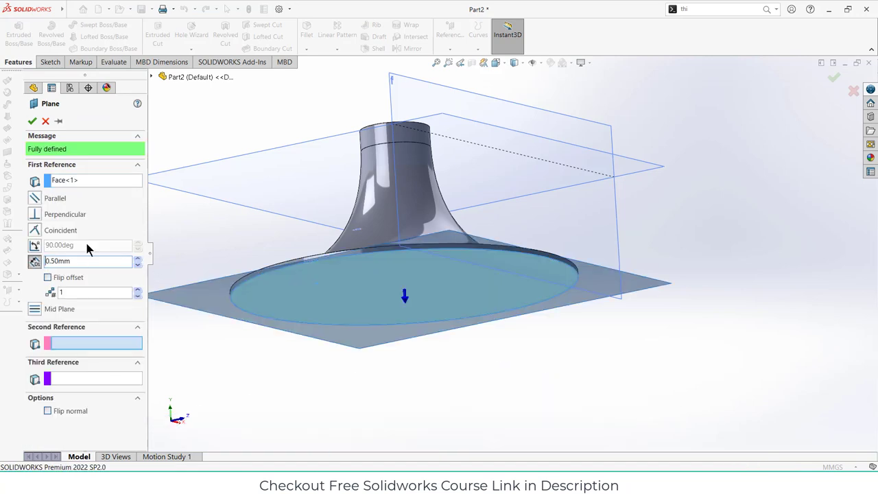
left_click(47, 277)
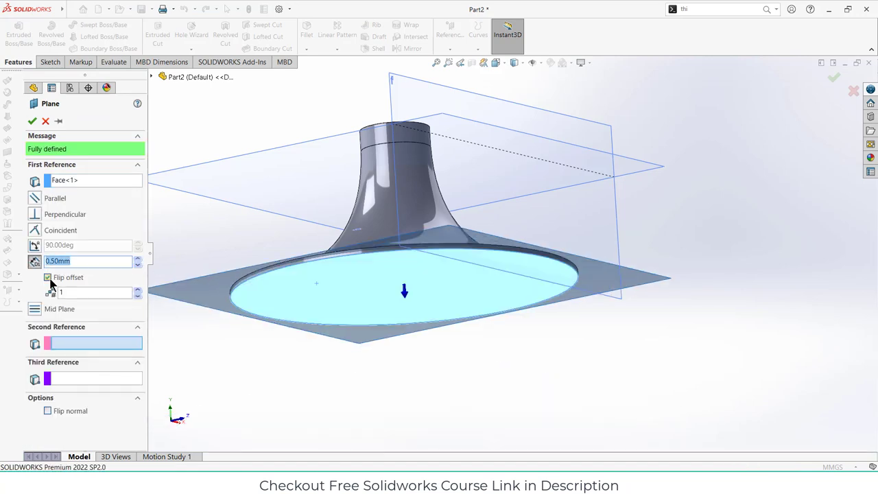
left_click(31, 121)
middle_click_drag(638, 163, 585, 225)
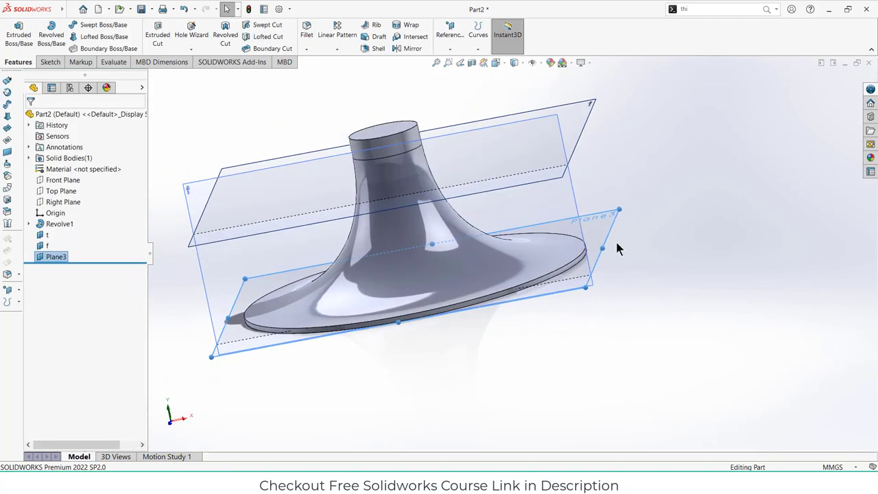
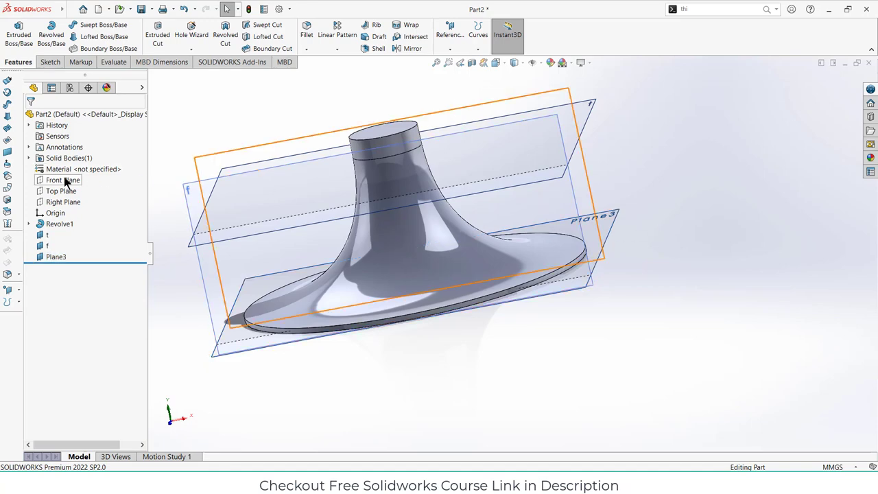
Start a sketch on the Front Plane and draw a 31 mm vertical centerline from the origin to the neck's top edge
left_click(63, 178)
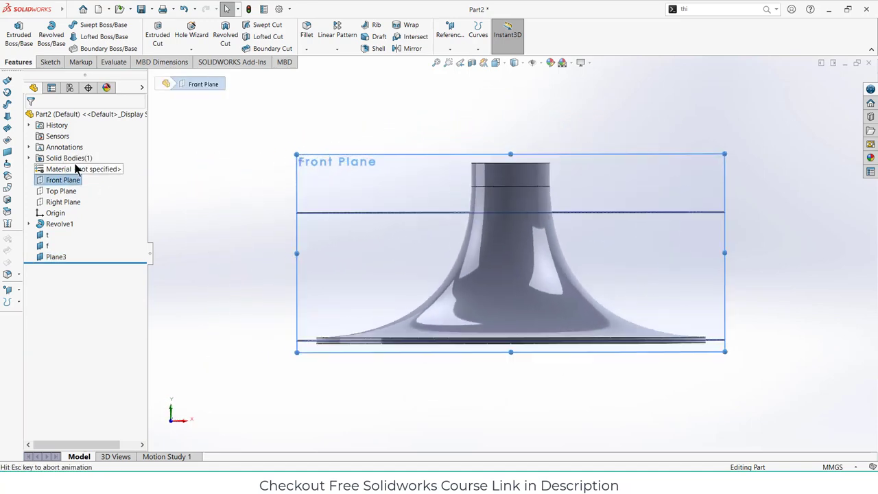
left_click(94, 26)
left_click(103, 47)
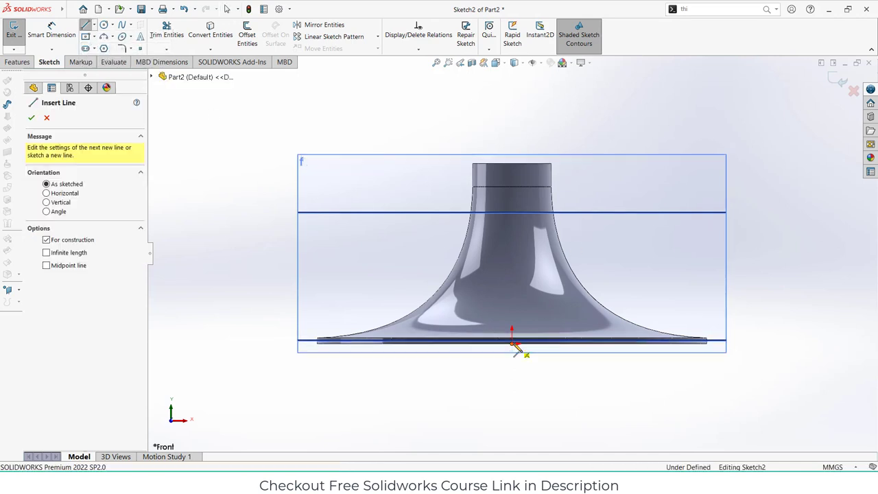
left_click(513, 341)
left_click(512, 163)
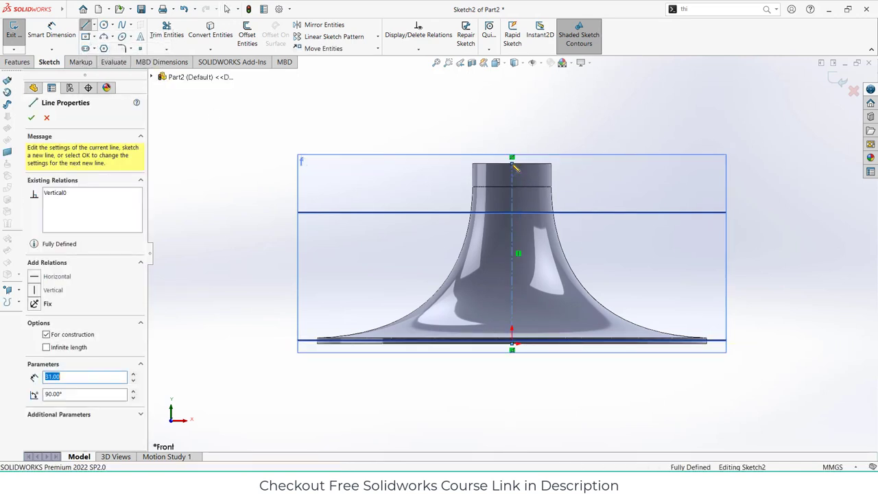
key("Escape")
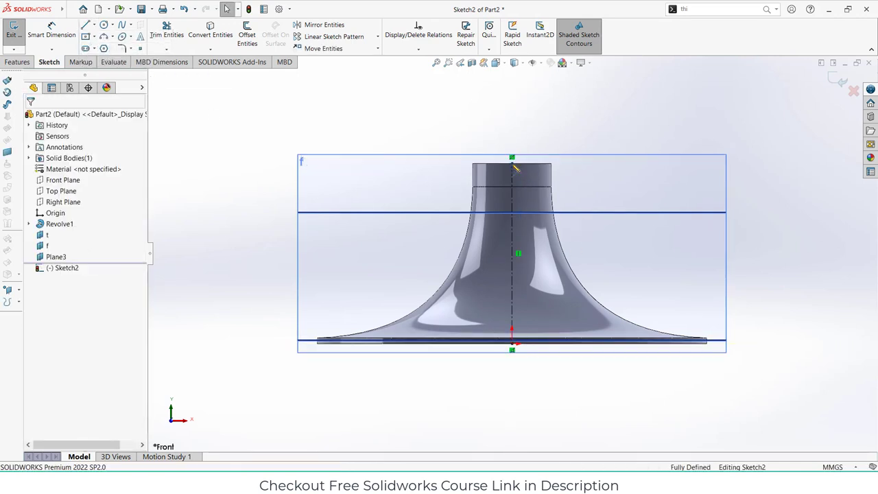
Sketch a vertical line from the outer end of the base on the negative X side up to the neck's top height
left_click(85, 25)
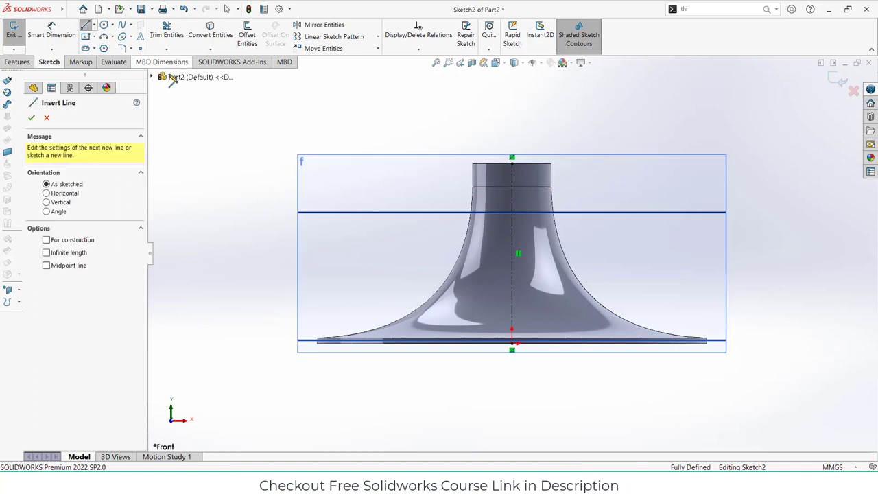
left_click(317, 339)
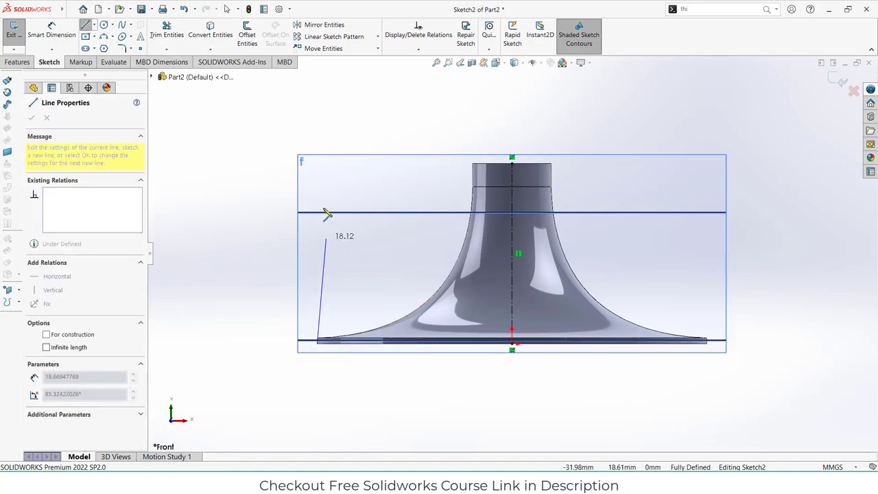
left_click(317, 164)
key("Escape")
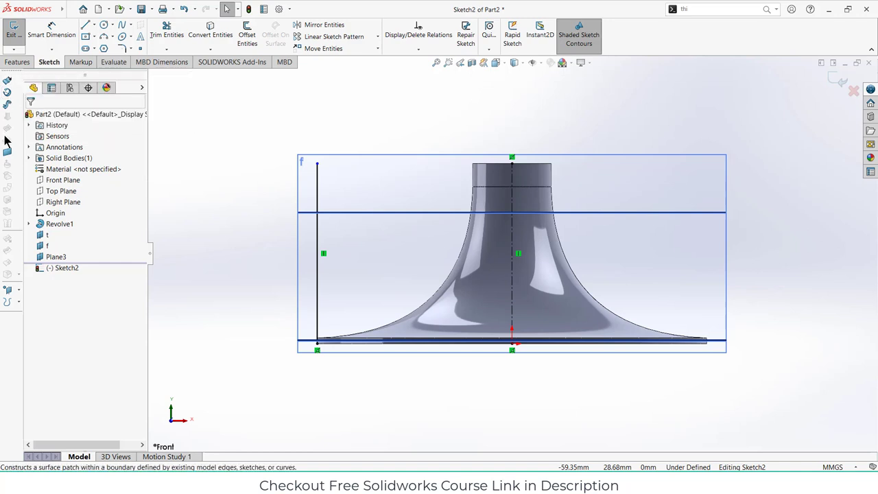
Enable the Surfaces tool set and revolve the outer vertical line 360 degrees about the centerline as a surface
right_click(50, 66)
mouse_move(74, 94)
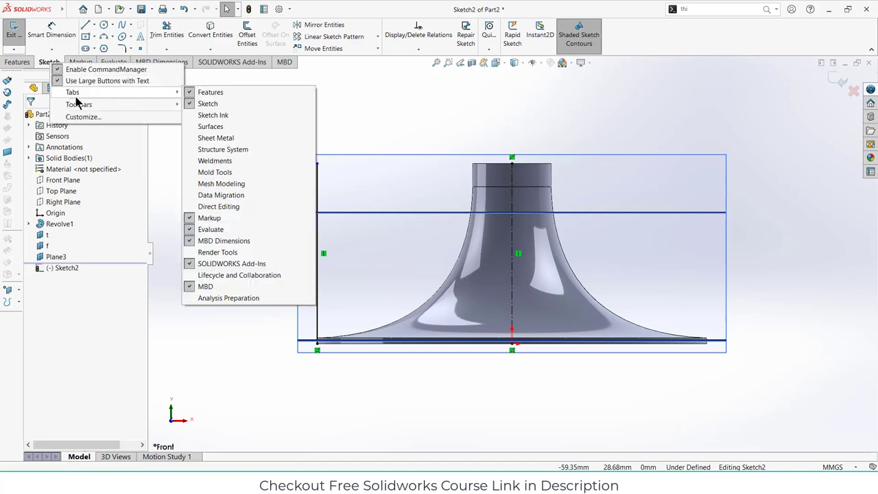
left_click(211, 127)
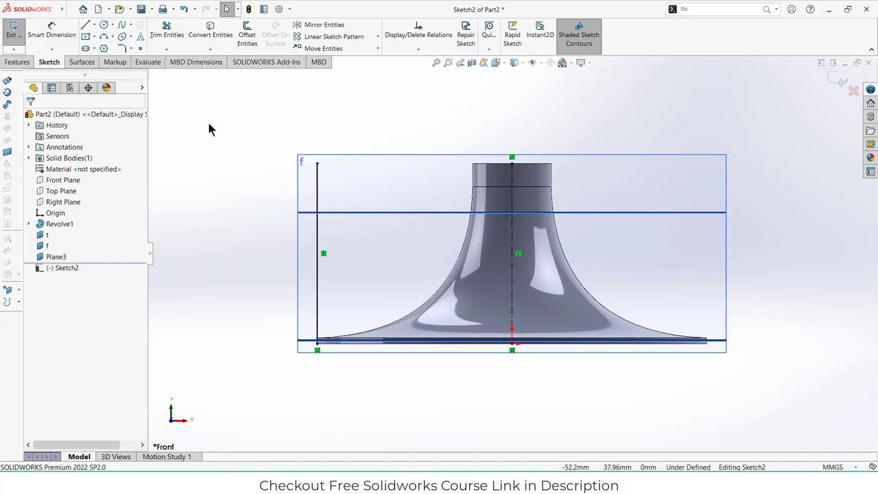
left_click(80, 63)
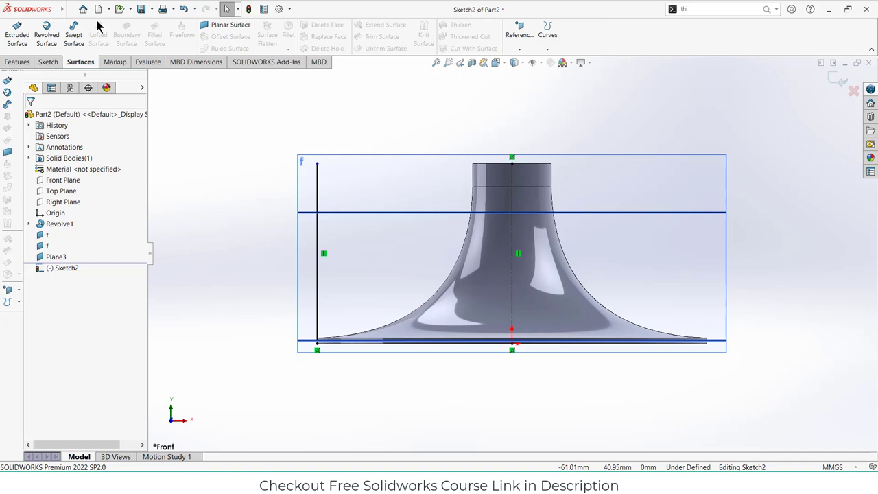
left_click(46, 35)
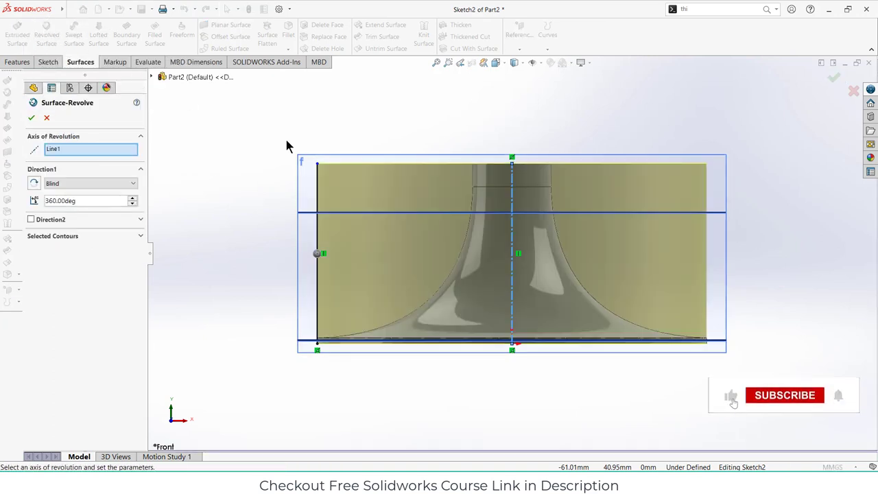
left_click(34, 120)
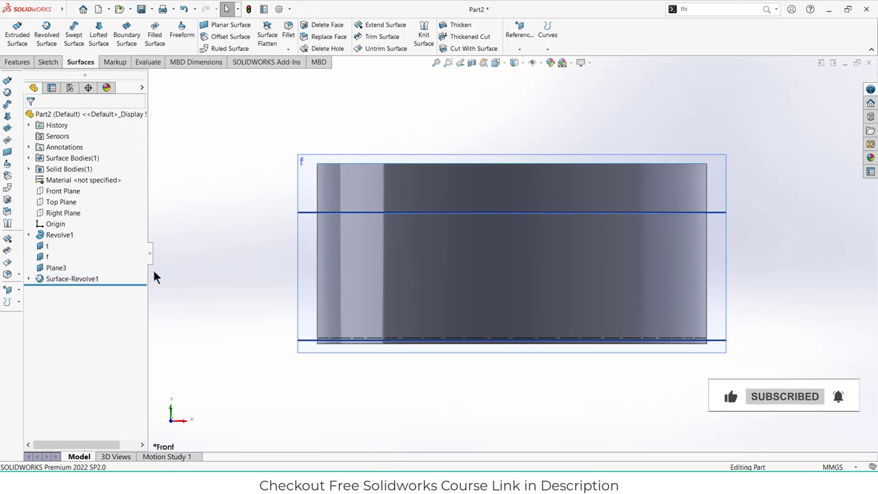
Hide the revolved surface surrounding the hub
right_click(79, 283)
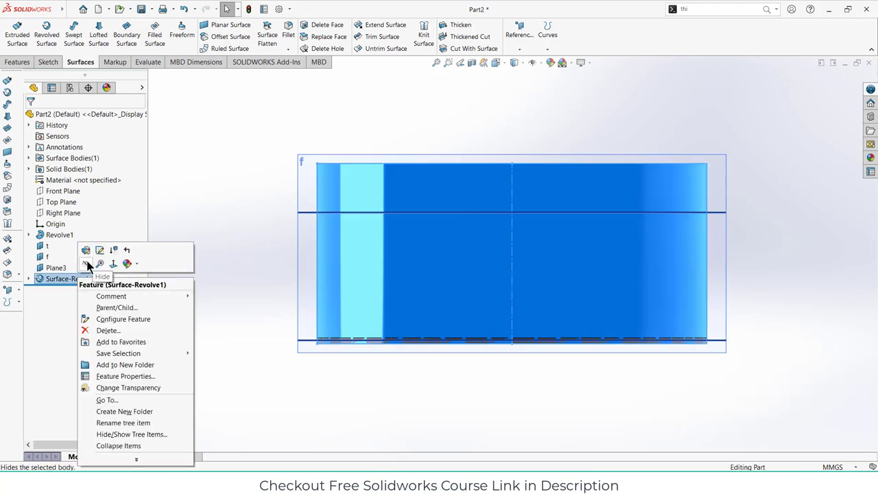
left_click(113, 261)
left_click(247, 265)
Start a sketch on plane f and draw a four-point spline from plane t above the origin to Plane3, ending about 20.8 mm toward positive X
middle_click_drag(170, 273, 238, 273)
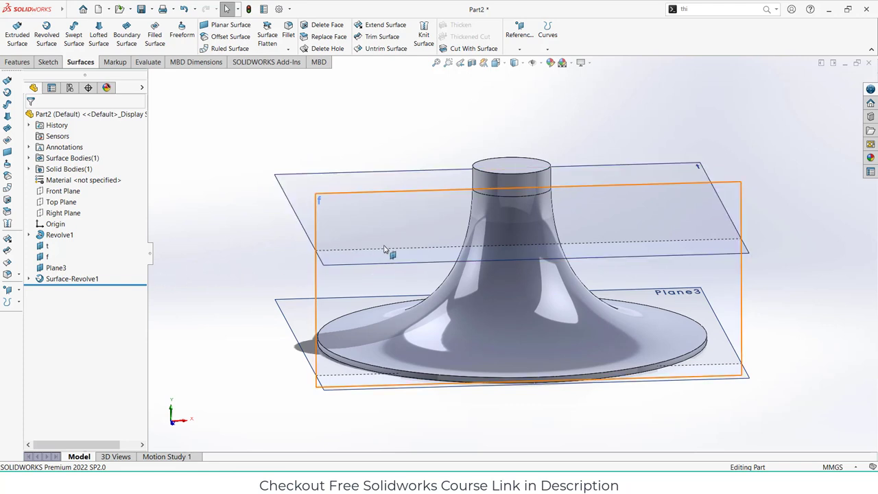
left_click(364, 201)
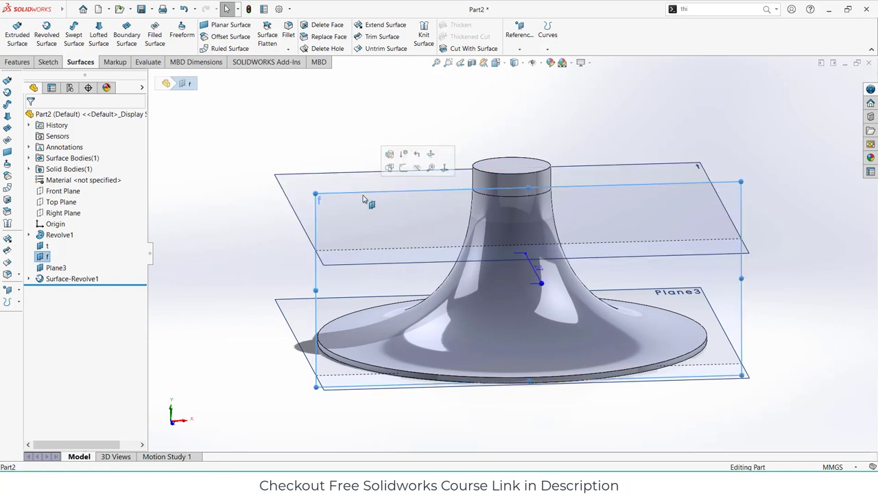
left_click(403, 169)
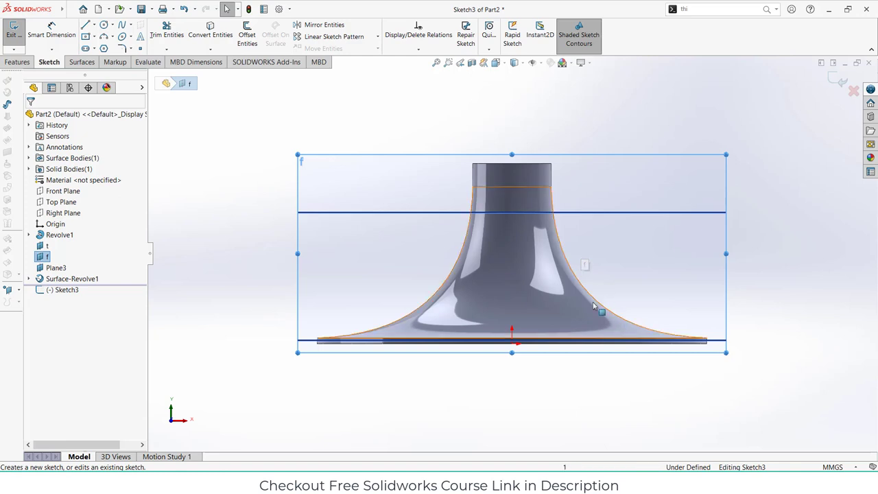
left_click(122, 26)
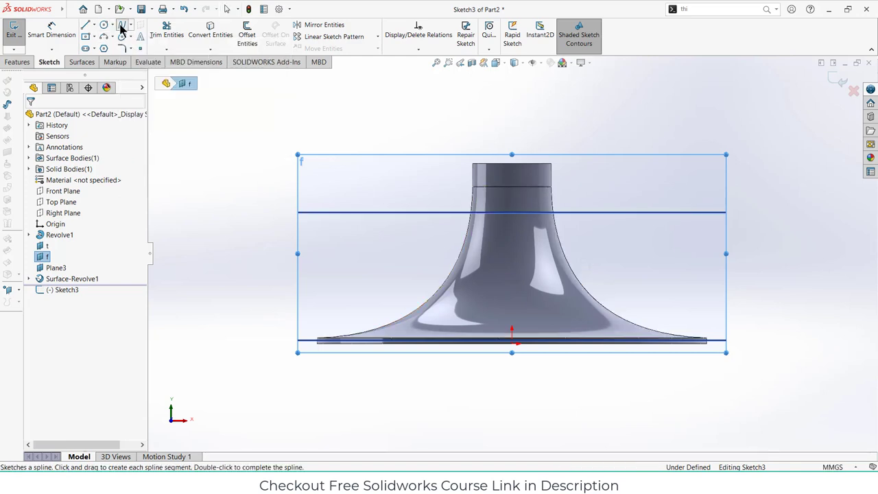
left_click(516, 214)
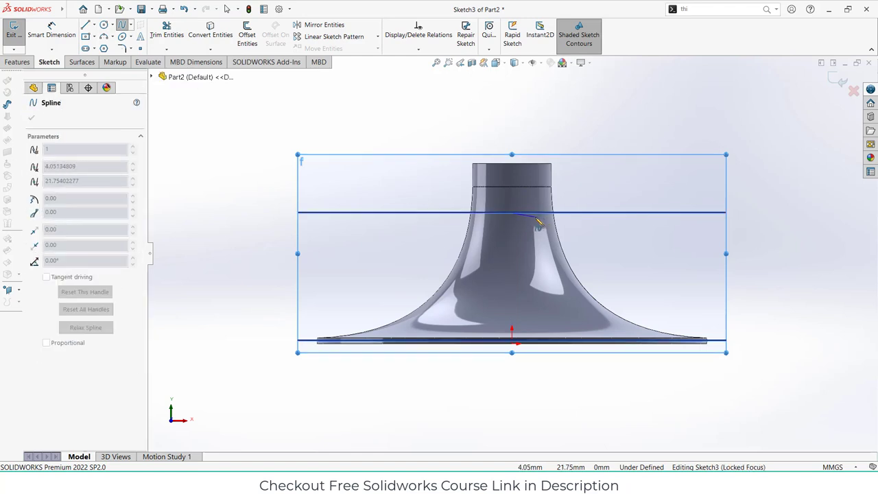
left_click(579, 271)
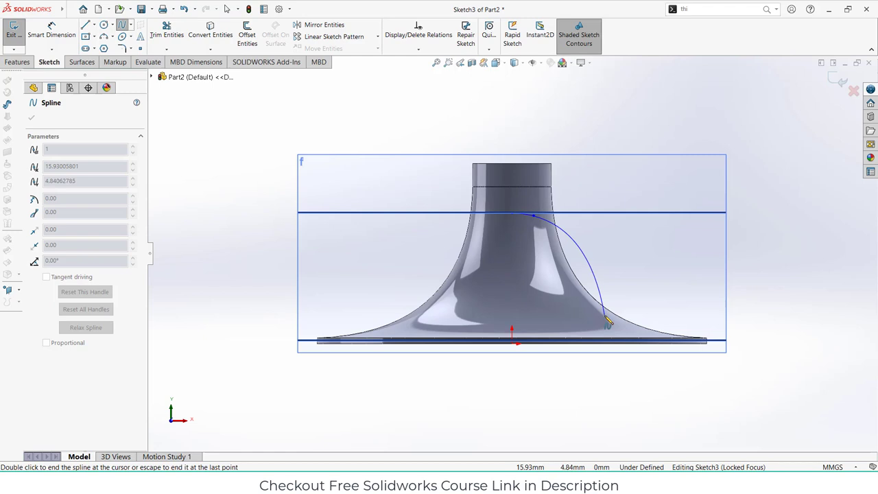
left_click(604, 316)
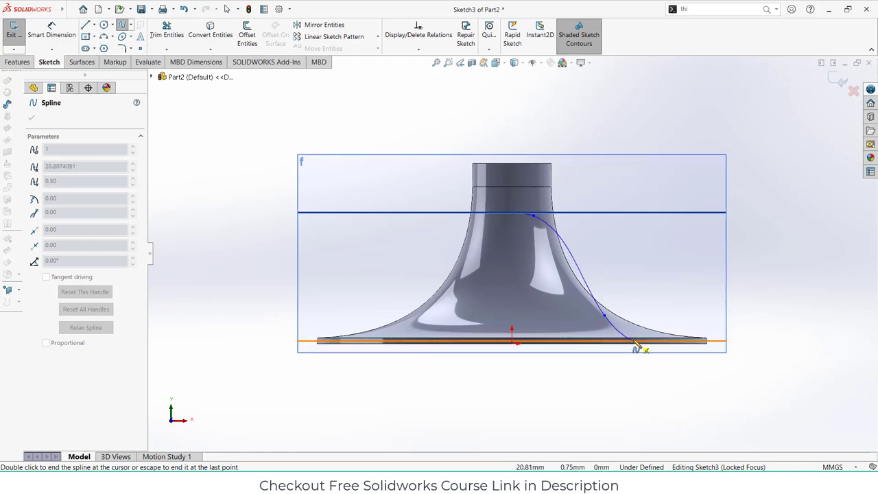
double_click(658, 347)
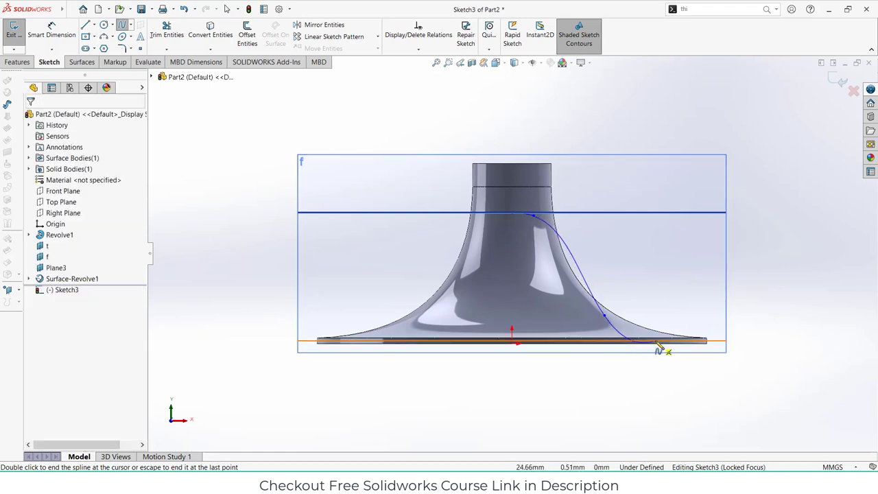
Dimension the horizontal distance between the spline's start point and its second point as 3.8 mm
scroll(544, 217, "down", 3)
scroll(514, 237, "down", 2)
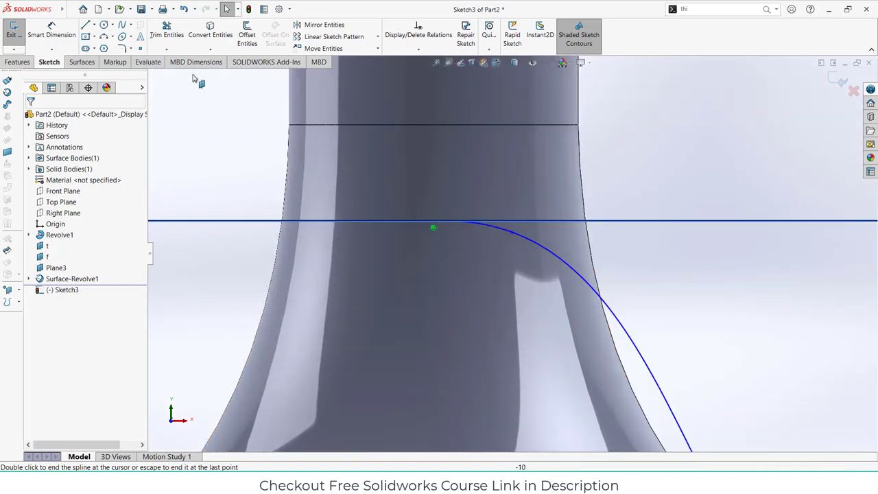
left_click(52, 31)
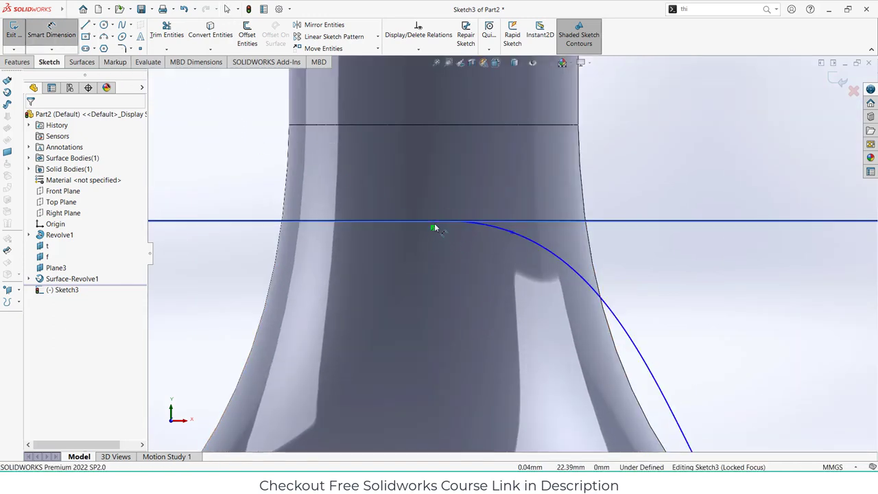
left_click(512, 232)
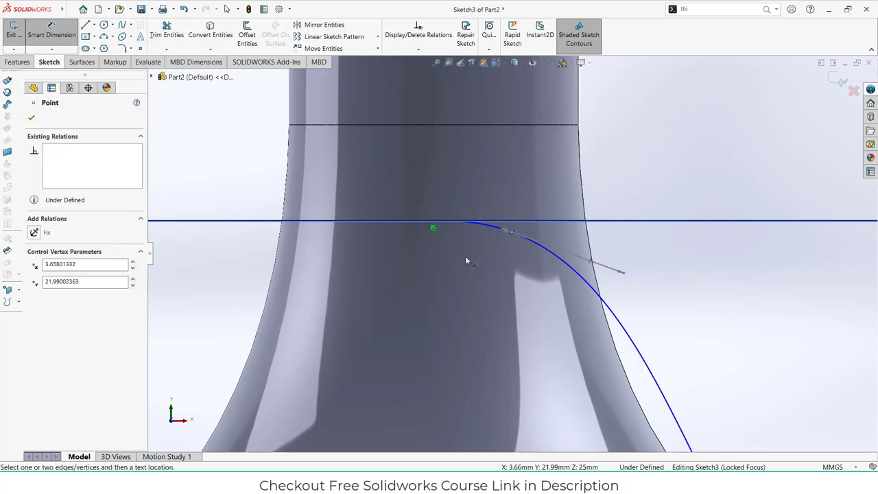
left_click(433, 227)
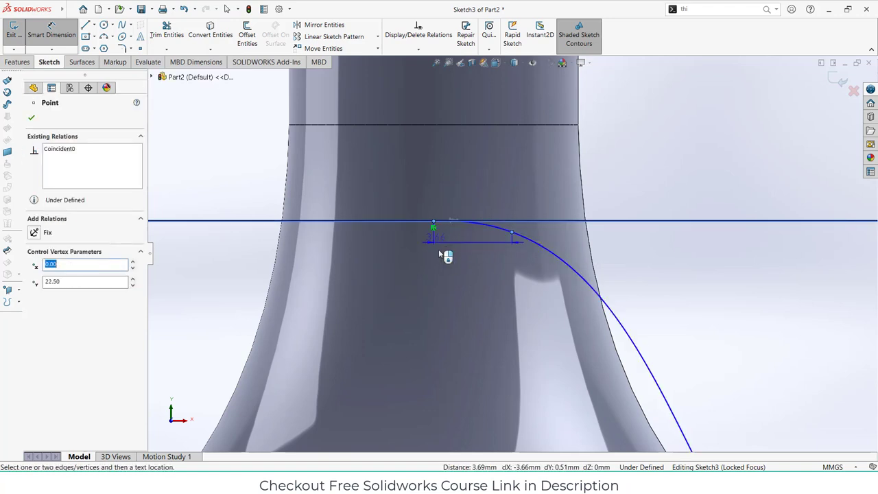
left_click(458, 294)
type("3.8")
key("Return")
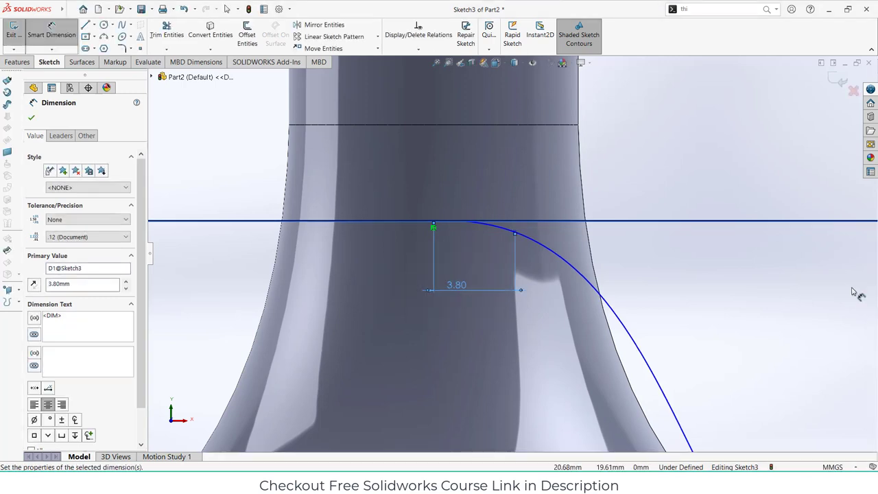
left_click(754, 269)
Dimension the vertical distance between the spline's start point and its second point as 0.44 mm
left_click_drag(516, 234, 360, 231)
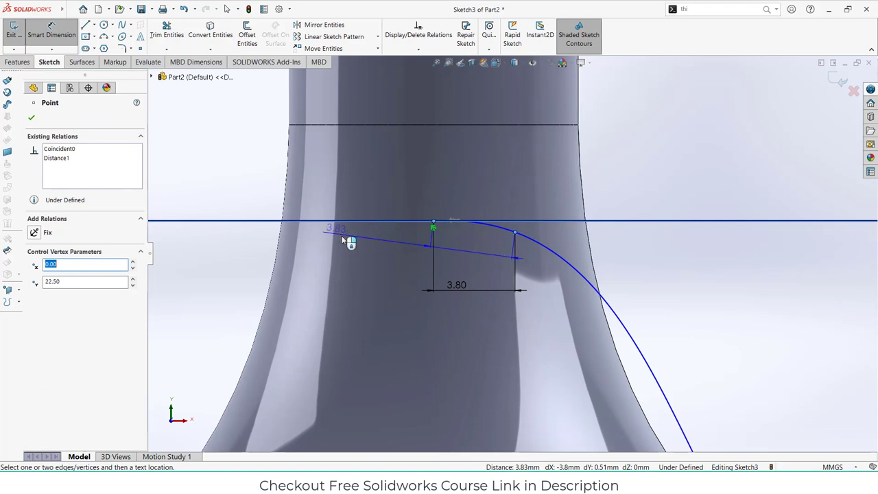
left_click(334, 227)
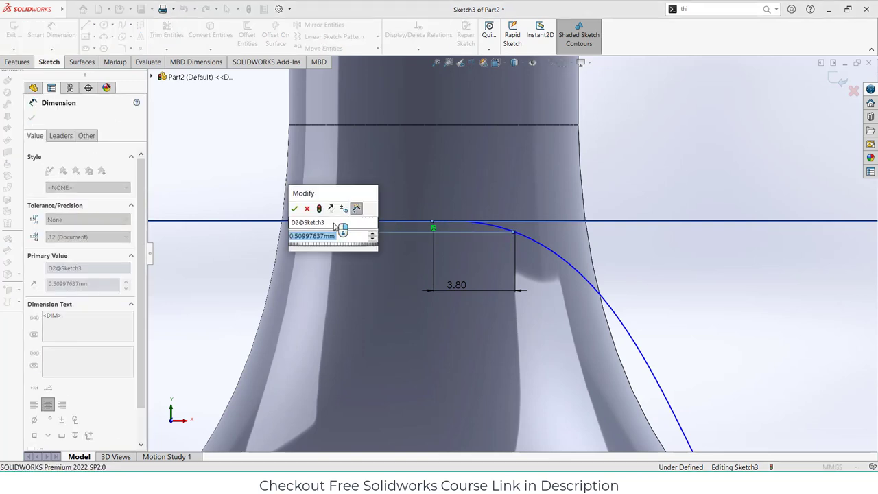
type("0.44")
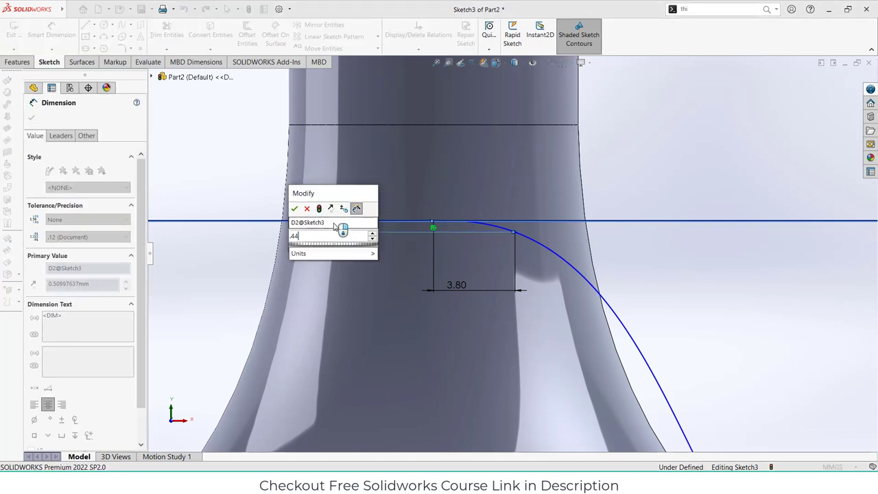
key("Return")
Dimension the horizontal distance between the spline's third point and its lower endpoint as 7.6 mm
key("f")
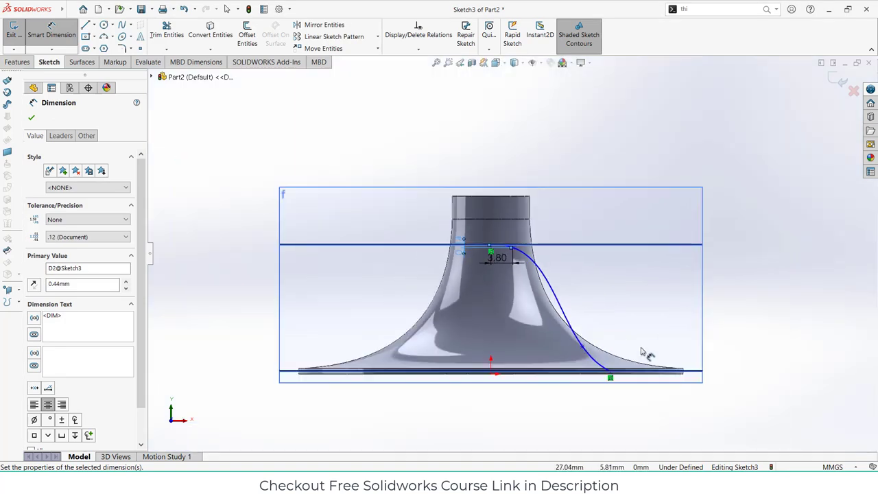
scroll(522, 350, "up", 3)
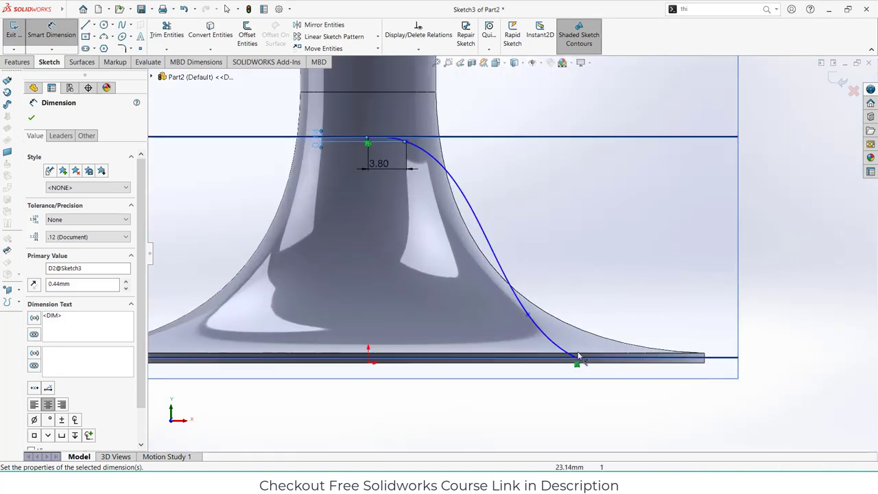
left_click(528, 317)
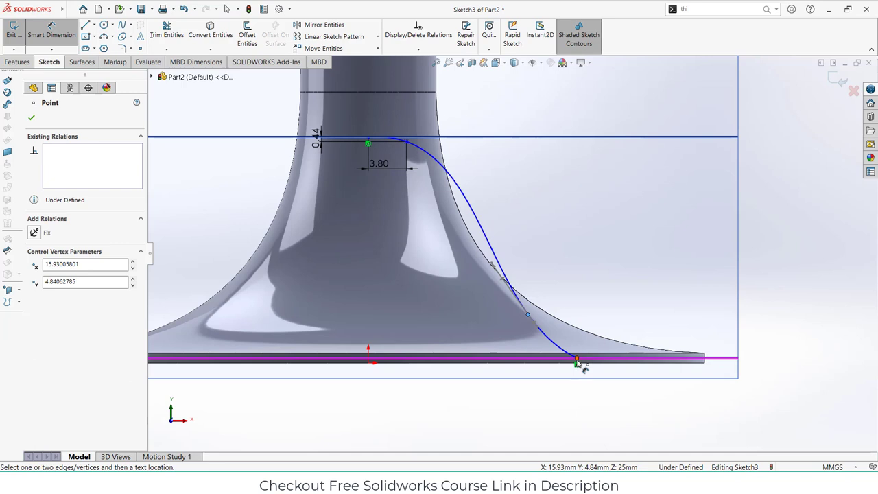
left_click(576, 364)
left_click(562, 258)
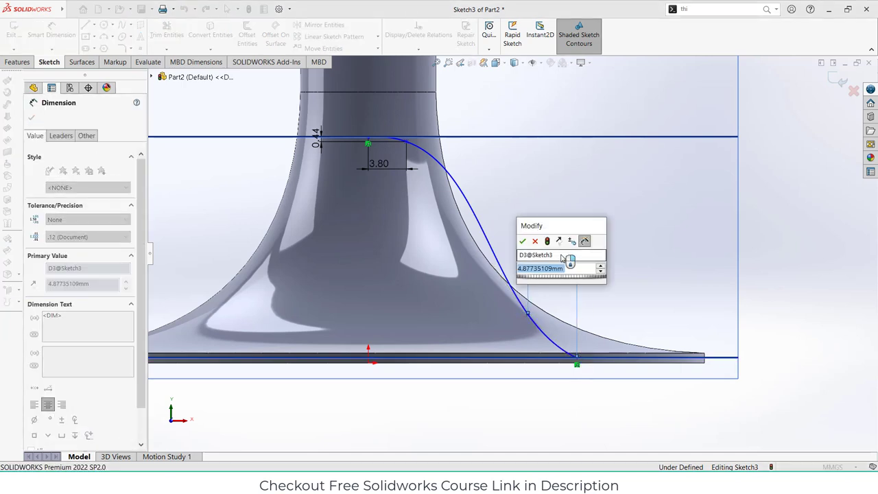
type("7.6")
key("Return")
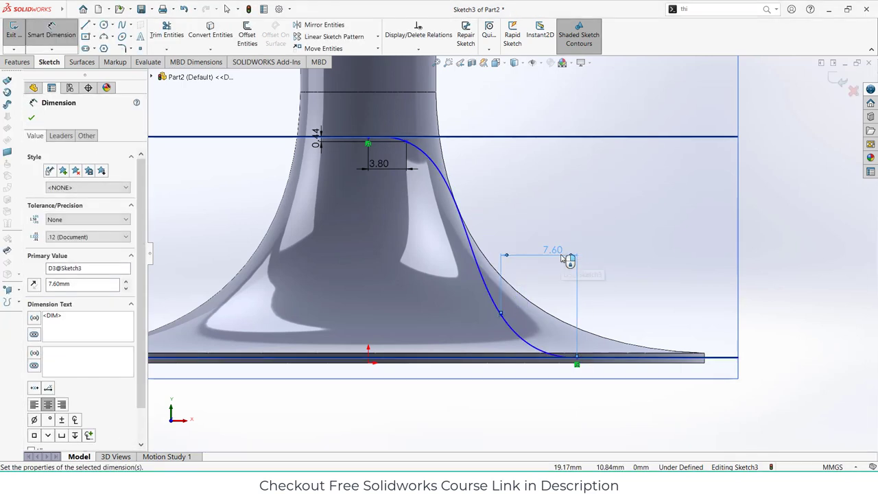
left_click(623, 304)
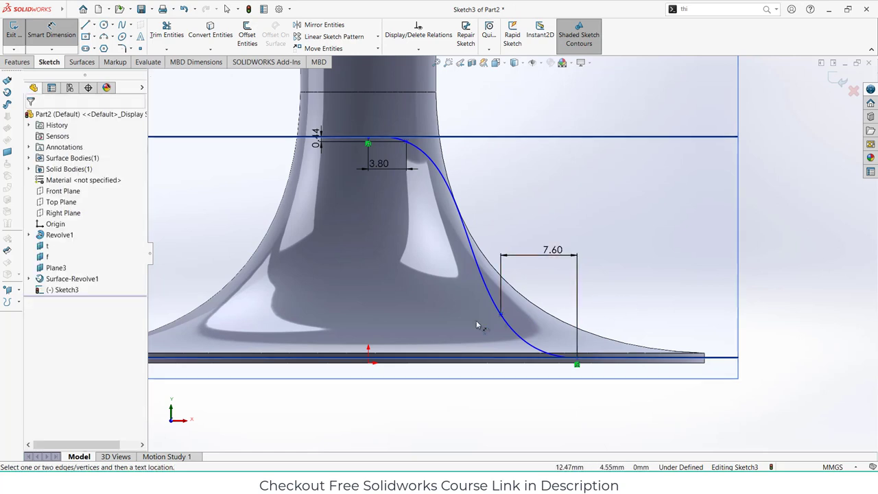
Dimension the vertical distance between the spline's third point and its lower endpoint as 6.2 mm
left_click(501, 316)
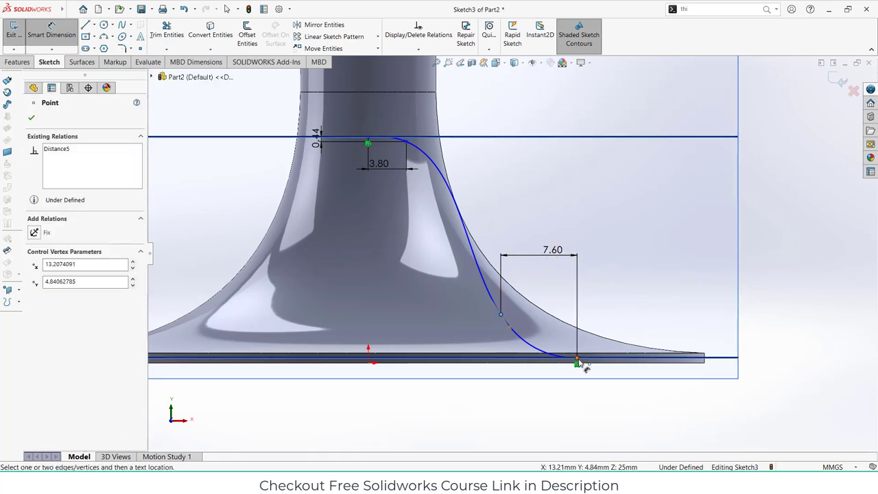
left_click(578, 360)
left_click(432, 332)
type("6.2")
key("Return")
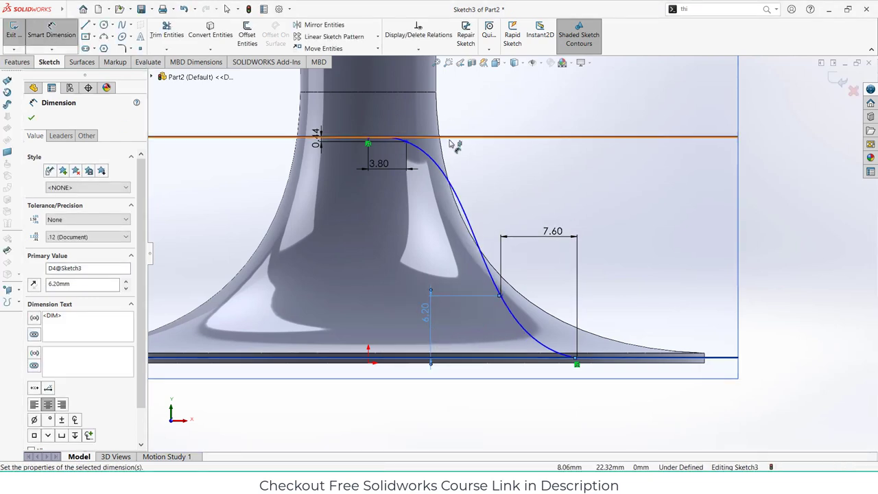
scroll(446, 140, "down", 4)
left_click(402, 186)
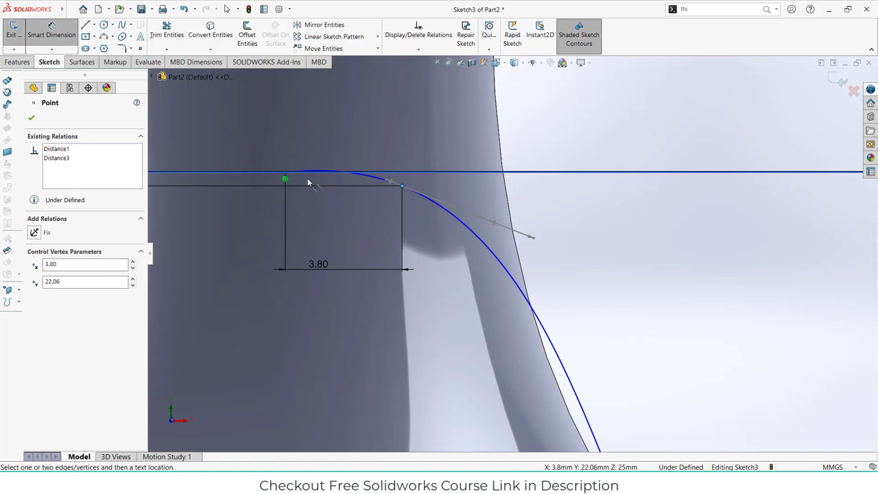
left_click(286, 179)
scroll(302, 172, "down", 3)
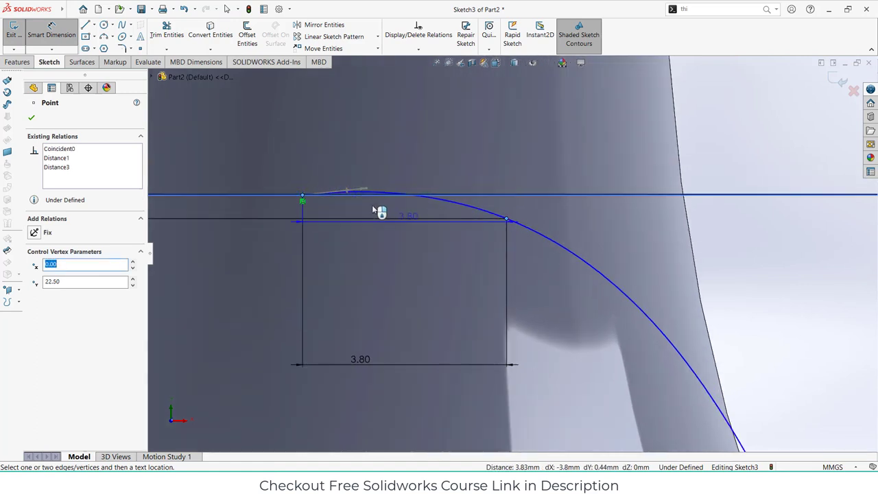
key("Escape")
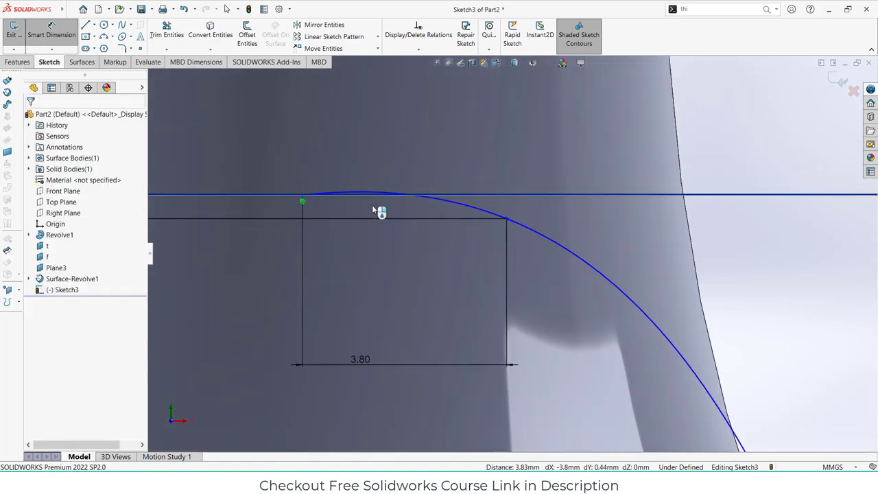
left_click(335, 197)
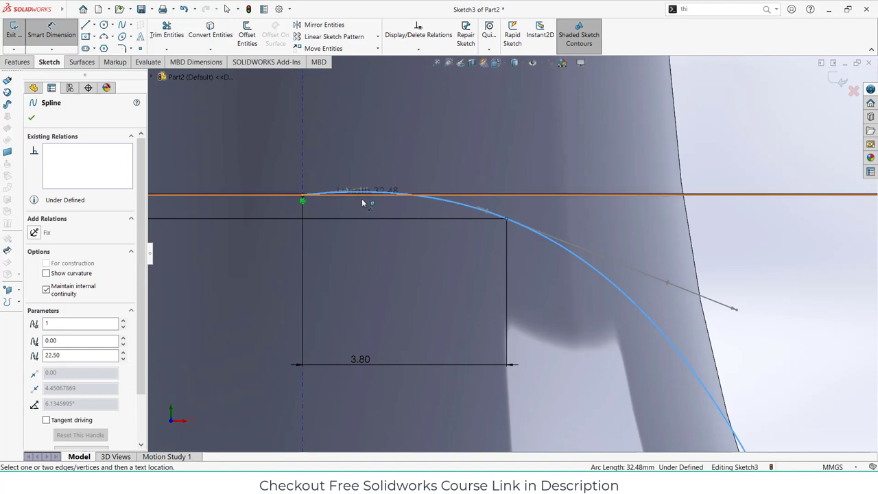
key("Escape")
key("Escape")
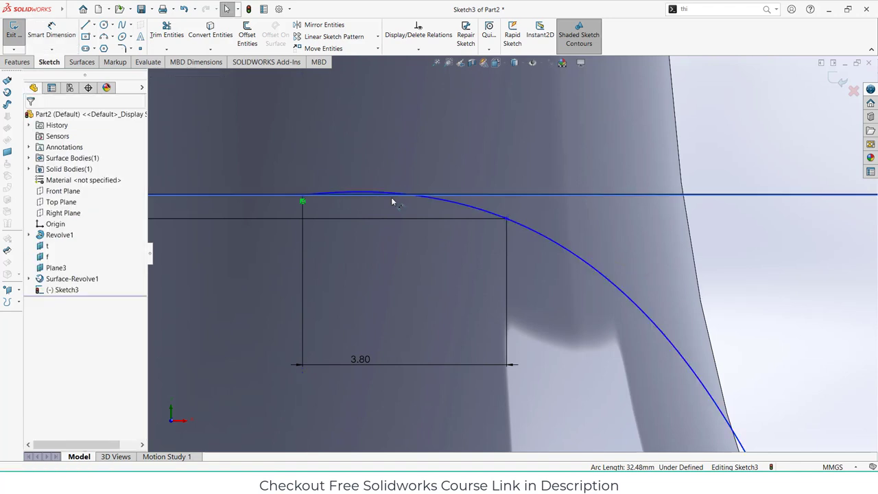
Flatten the spline's tangent at its start point to about -0.6° and adjust the second point's tangent to about -18.6°
left_click(337, 195)
left_click_drag(367, 191, 375, 200)
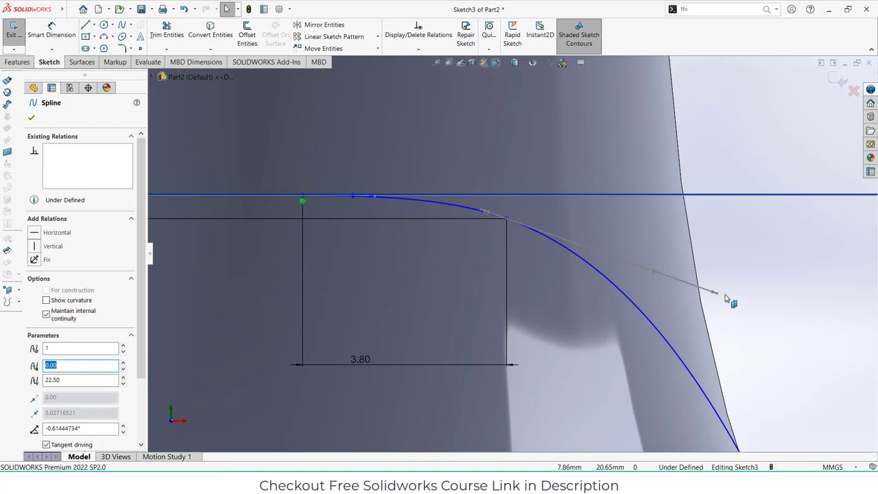
left_click_drag(718, 296, 685, 284)
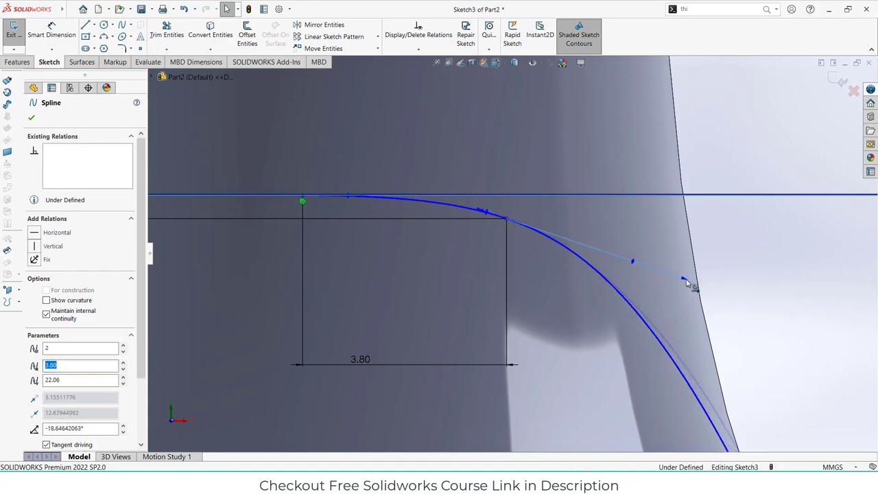
Adjust the spline's tangent at its lower endpoint to about -20.6° and at the third point to about -58°
scroll(697, 291, "up", 4)
scroll(697, 291, "up", 3)
scroll(590, 381, "down", 5)
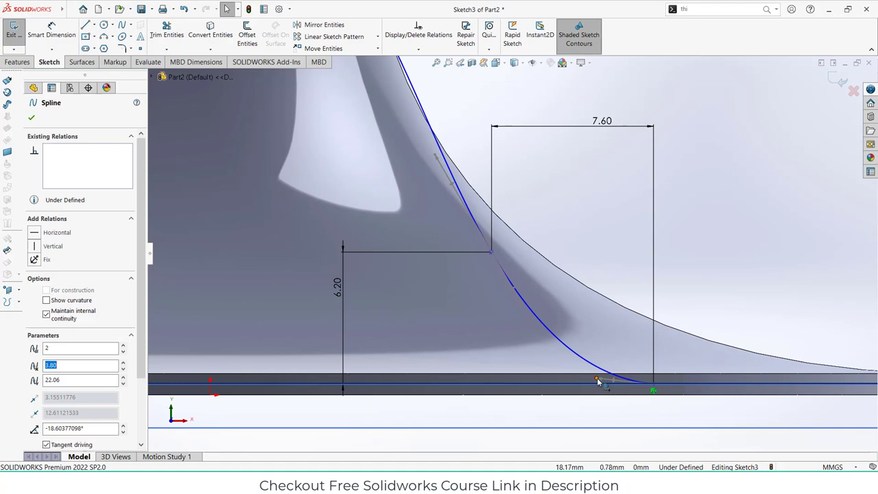
left_click_drag(597, 378, 602, 366)
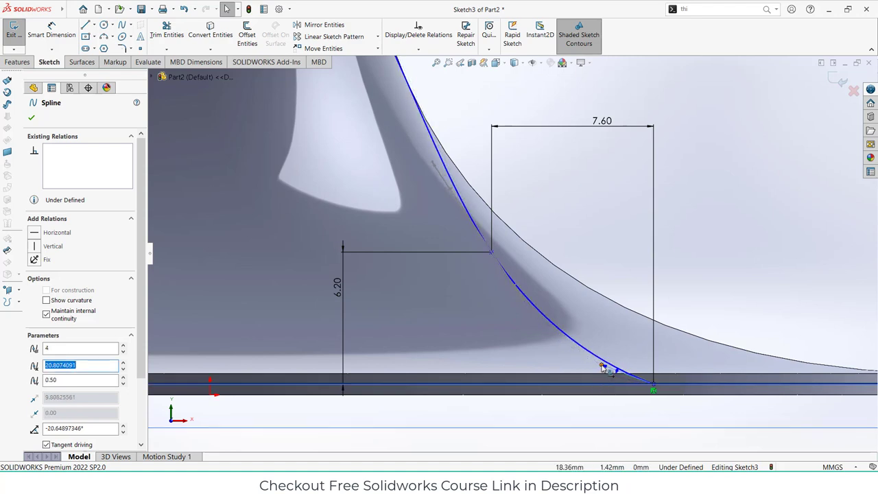
left_click(521, 291)
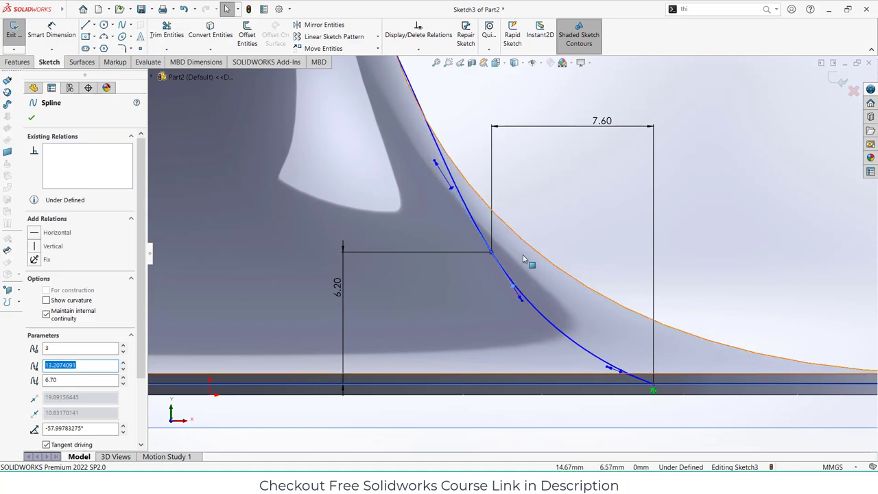
Lengthen the second point's tangent handle at about -18.8° and steepen the third point's tangent to about -62.5°
scroll(523, 259, "up", 4)
scroll(463, 149, "down", 3)
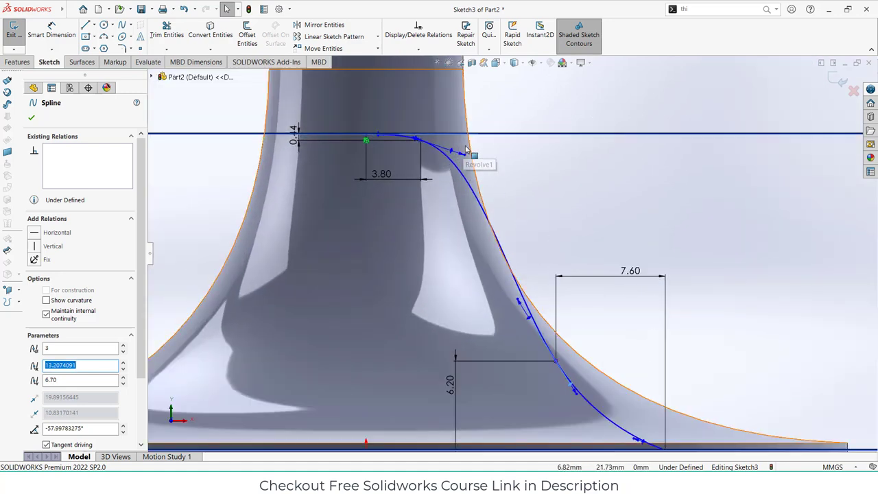
left_click_drag(464, 157, 480, 171)
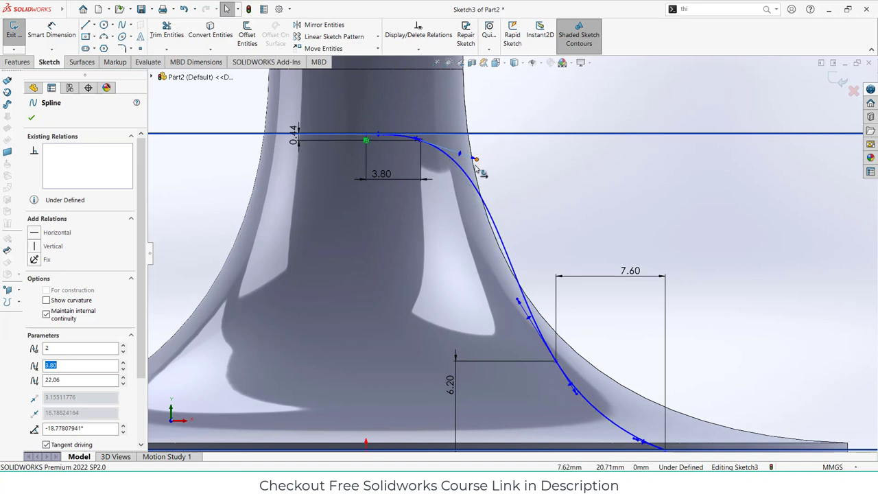
left_click_drag(526, 298, 521, 297)
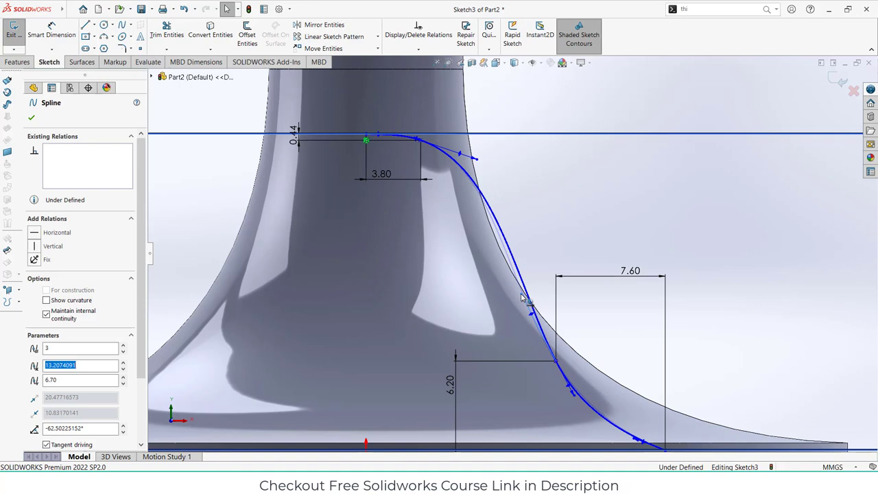
Finish and exit the spline sketch on plane f
left_click(627, 206)
scroll(371, 329, "up", 3)
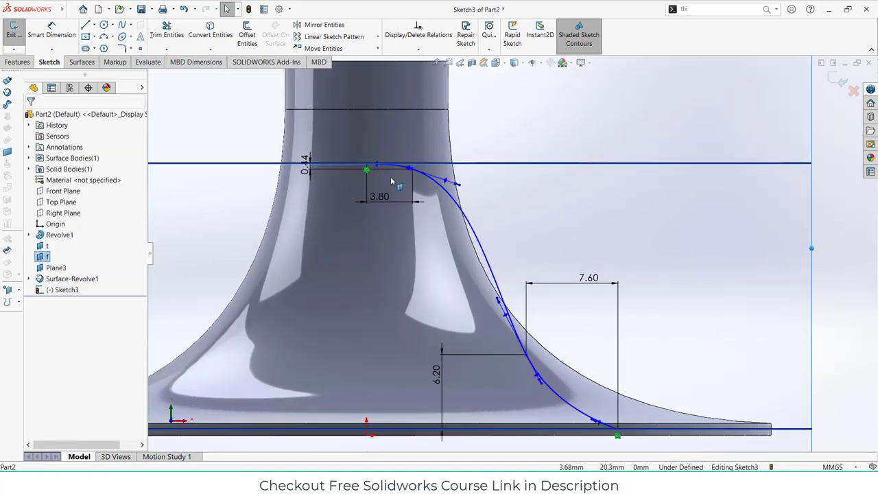
scroll(391, 180, "down", 3)
scroll(587, 232, "up", 5)
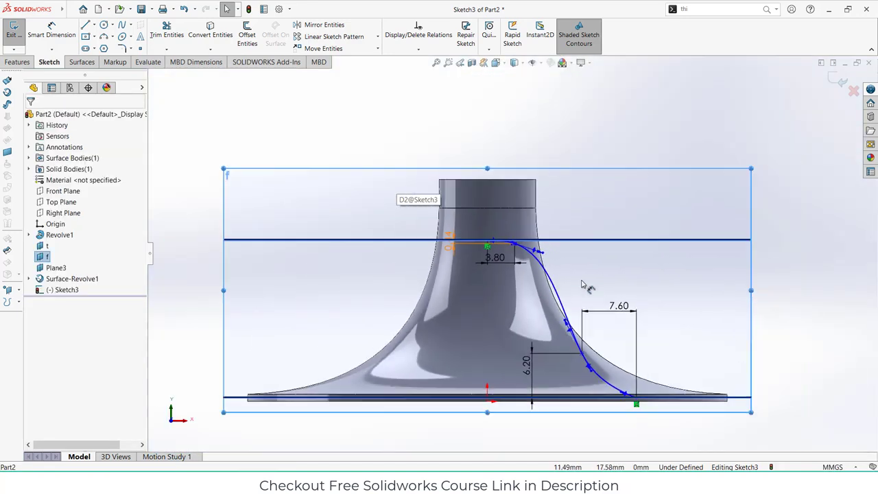
scroll(583, 285, "up", 2)
left_click(835, 81)
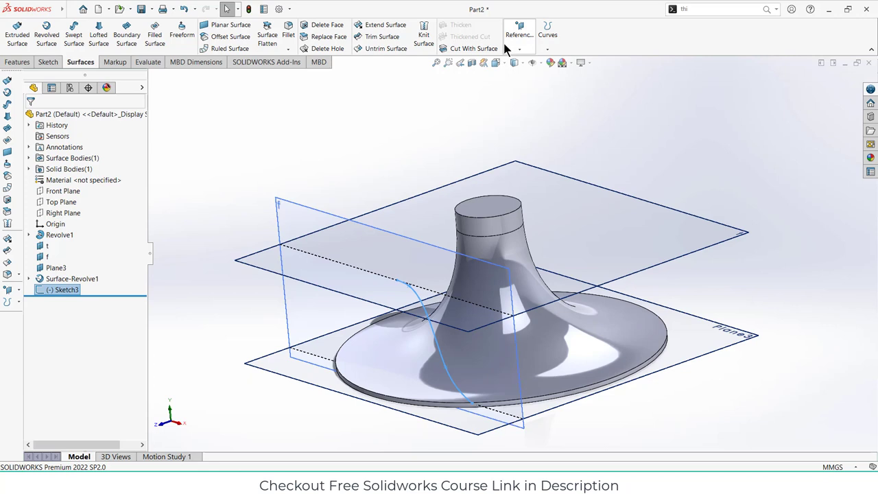
left_click(547, 43)
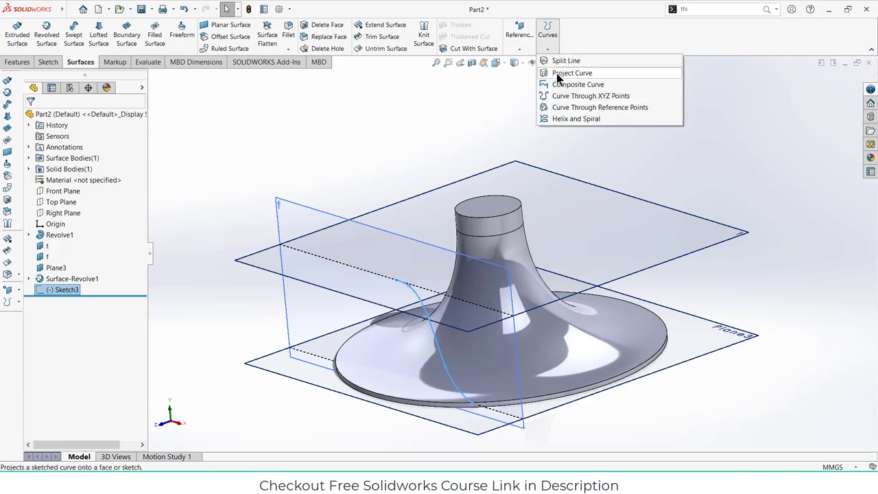
left_click(572, 73)
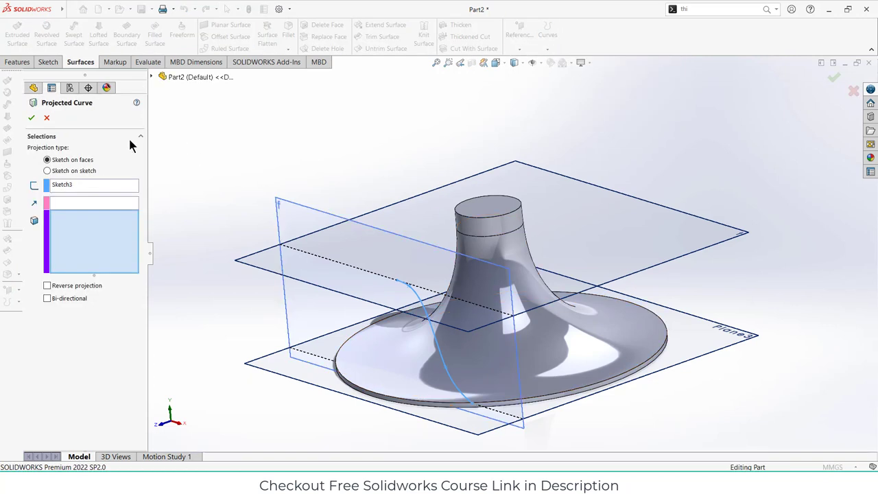
left_click(152, 76)
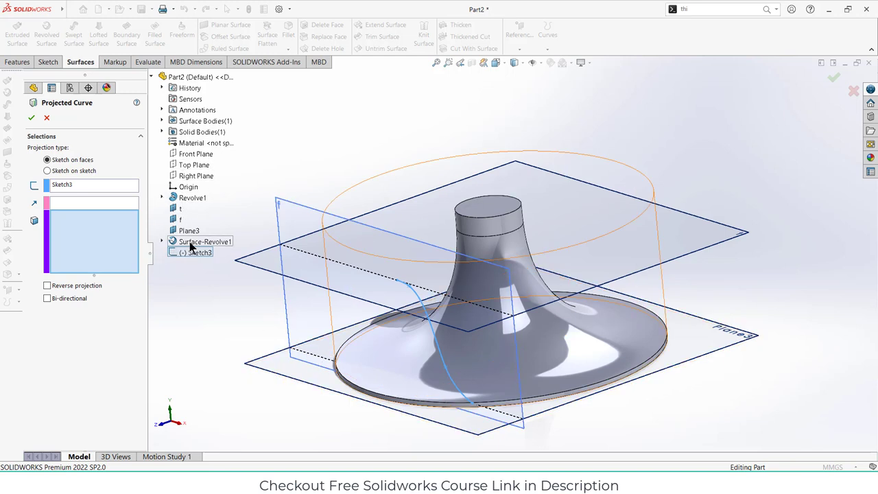
left_click(47, 117)
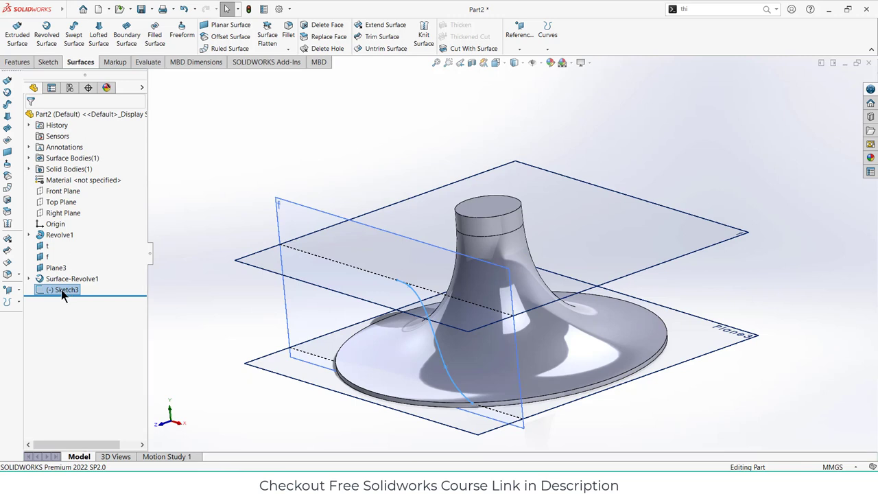
Reorder the feature history so the spline sketch Sketch3 comes before Surface-Revolve1
mouse_move(61, 290)
left_mouse_down()
mouse_move(66, 275)
mouse_move(62, 291)
mouse_move(85, 295)
left_mouse_up()
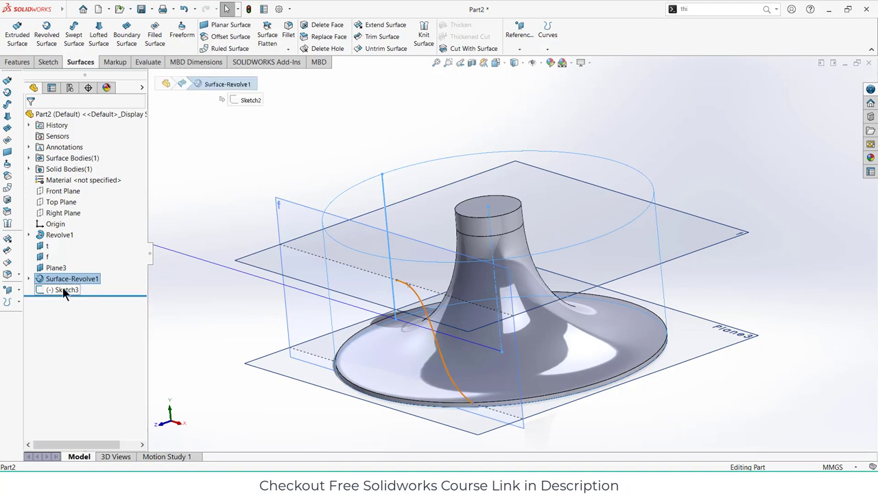
left_click(63, 289)
mouse_move(58, 292)
left_mouse_down()
mouse_move(58, 271)
mouse_move(72, 255)
mouse_move(72, 266)
left_mouse_up()
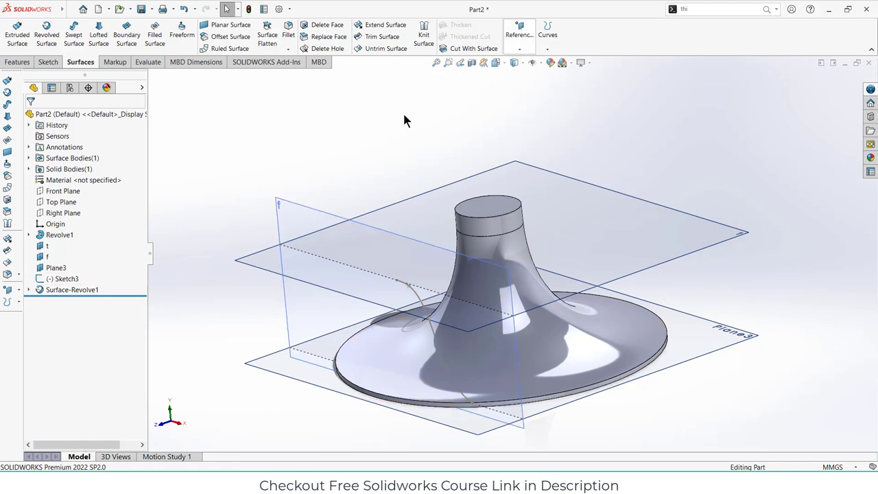
left_click(66, 282)
left_click(519, 49)
left_click(547, 50)
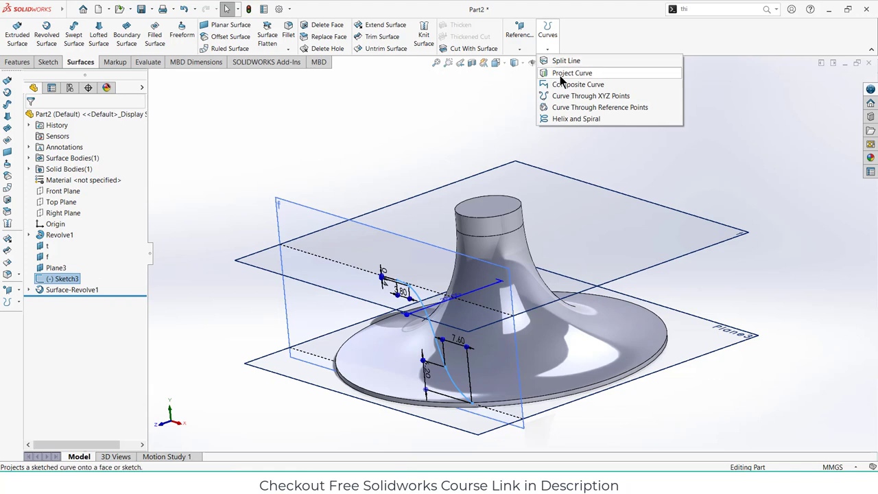
left_click(569, 73)
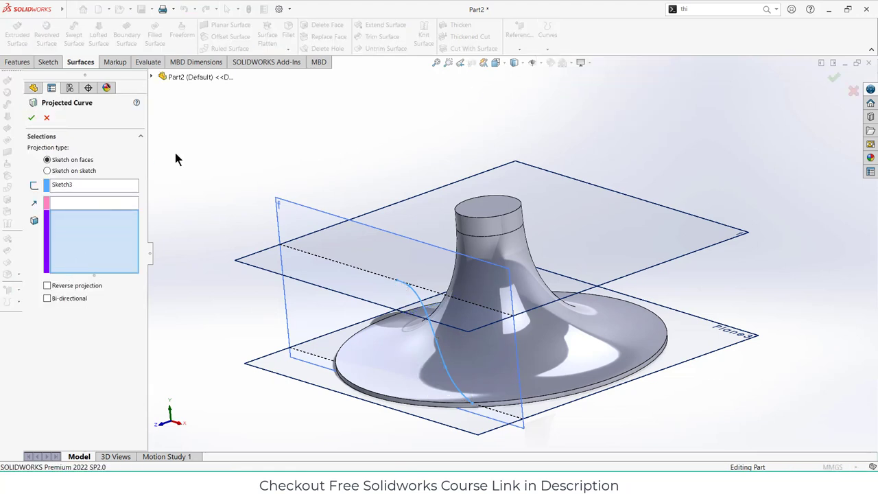
left_click(152, 76)
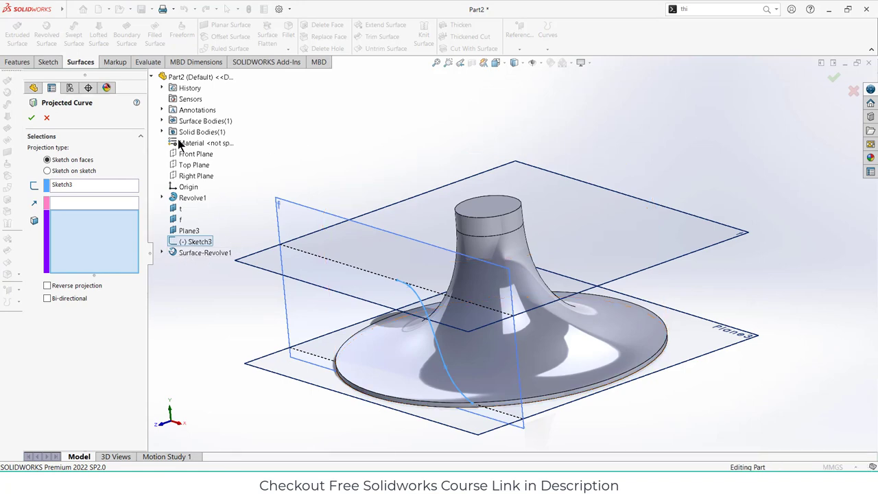
left_click(46, 120)
Show the hidden revolved surface and project the spline sketch onto its face with Project Curve, using Sketch on faces
right_click(64, 289)
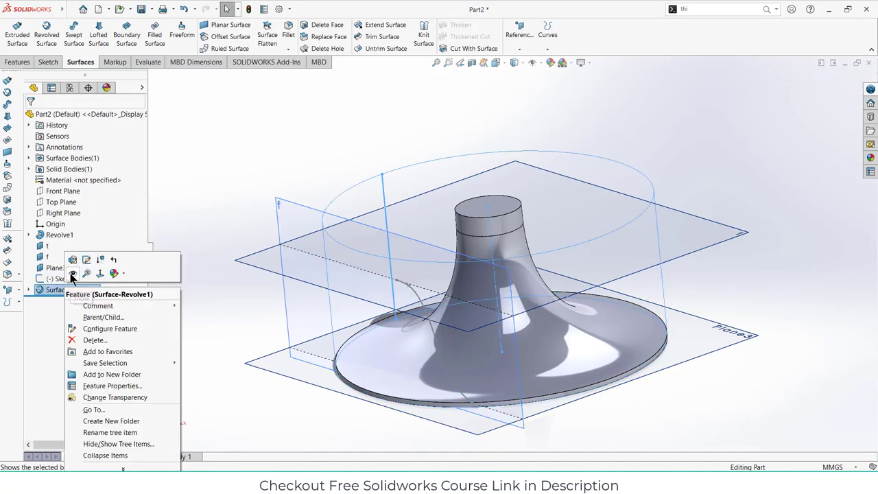
left_click(164, 110)
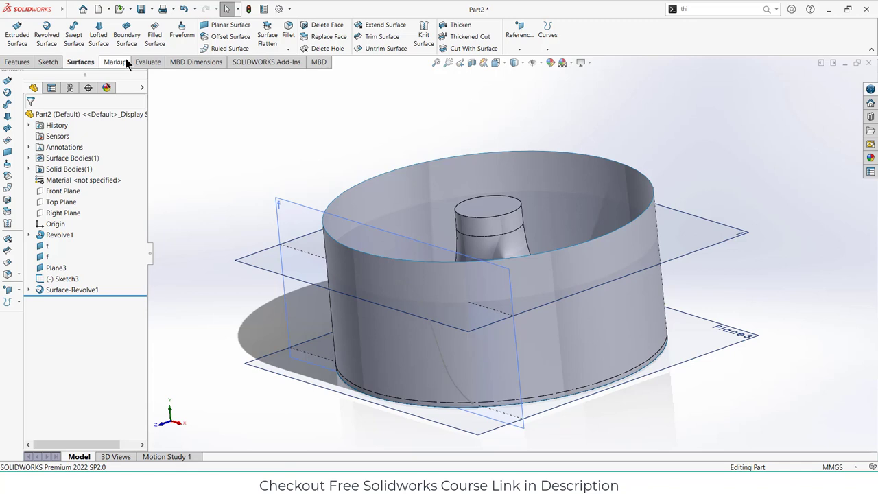
left_click(547, 49)
left_click(572, 73)
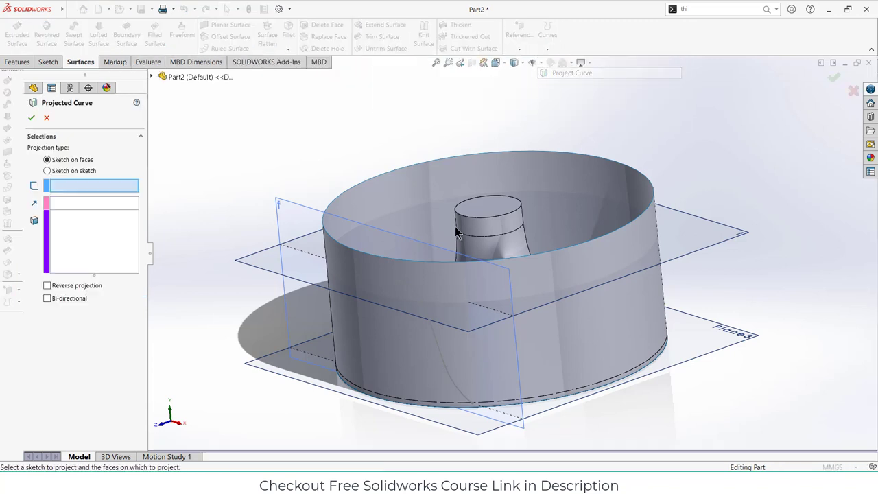
left_click(434, 332)
left_click(357, 273)
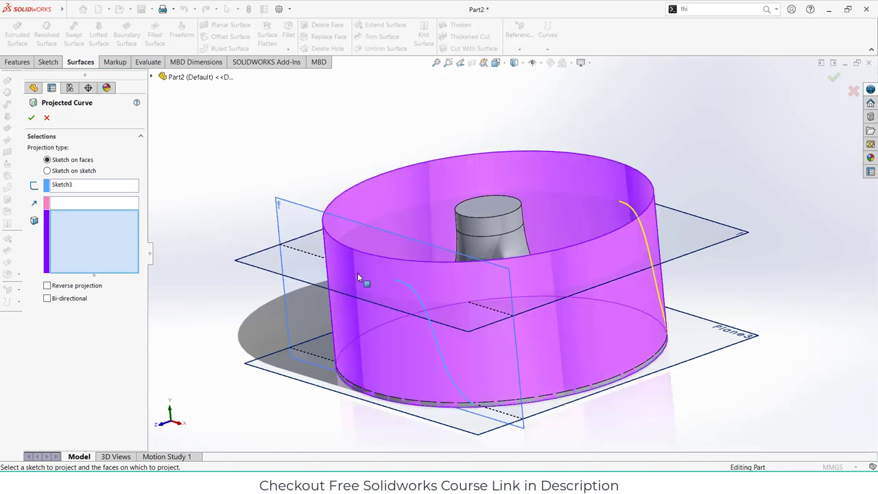
key("Down")
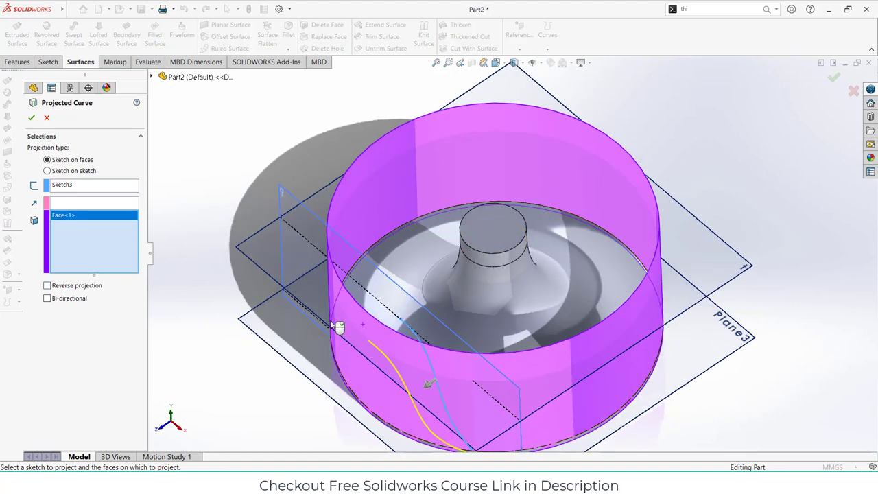
left_click(31, 119)
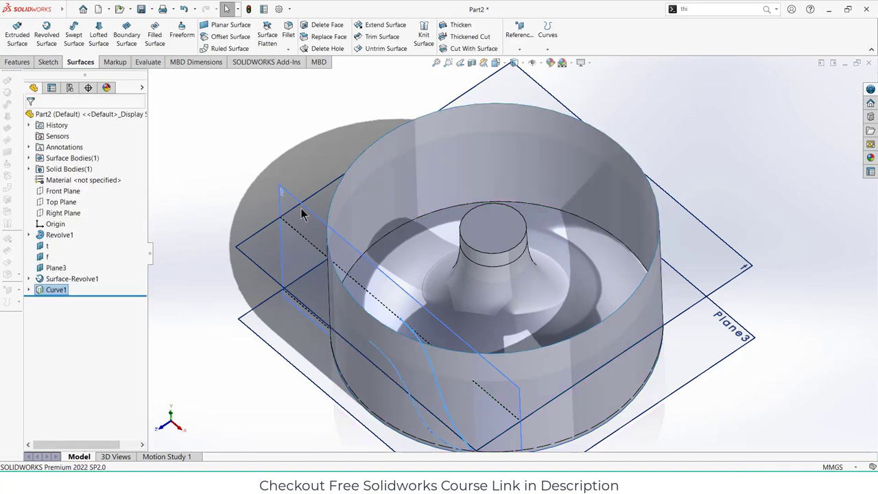
Hide the projected curve and show it again
right_click(53, 291)
left_click(60, 274)
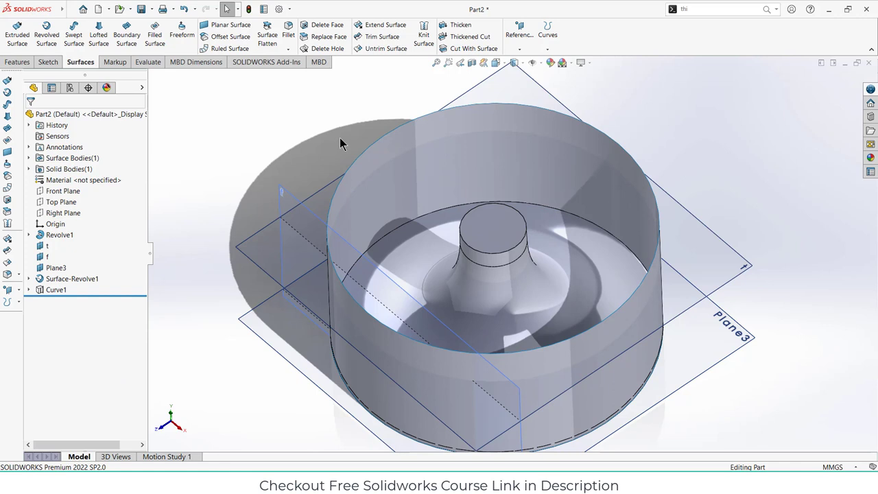
right_click(51, 290)
left_click(58, 264)
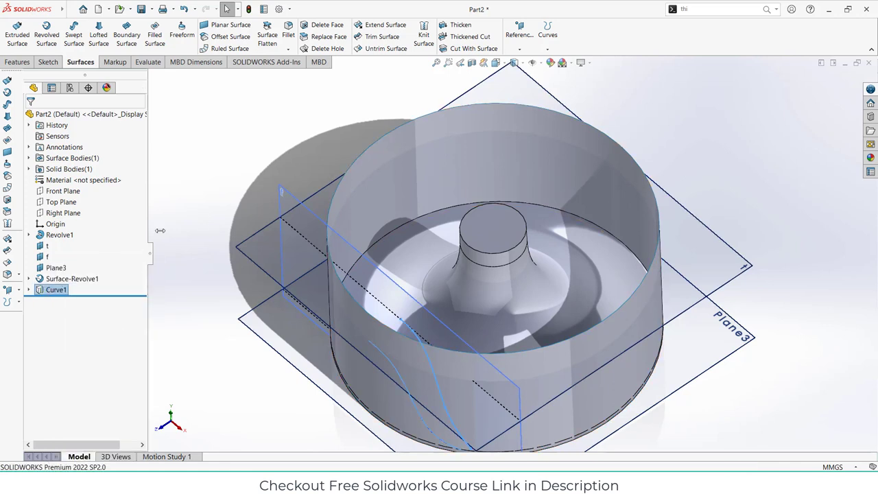
Hide the surrounding revolved surface and select the projected curve to inspect it against the hub
right_click(74, 279)
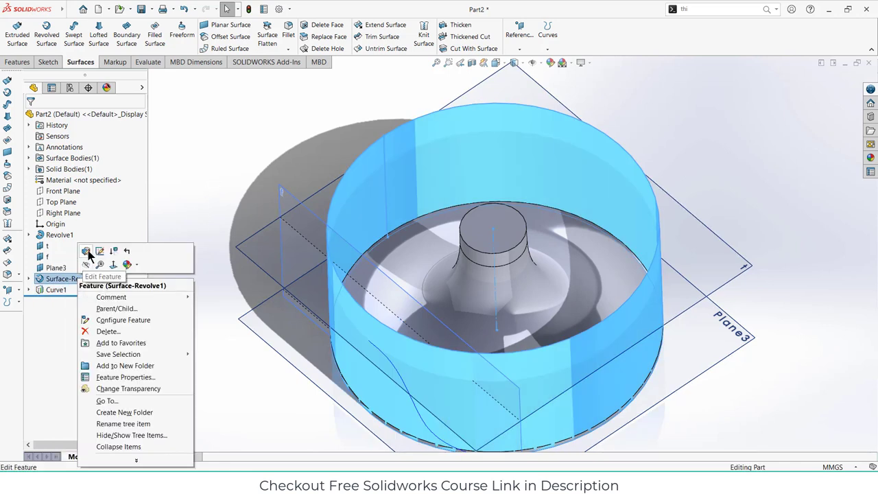
left_click(88, 266)
middle_click_drag(372, 249, 392, 186)
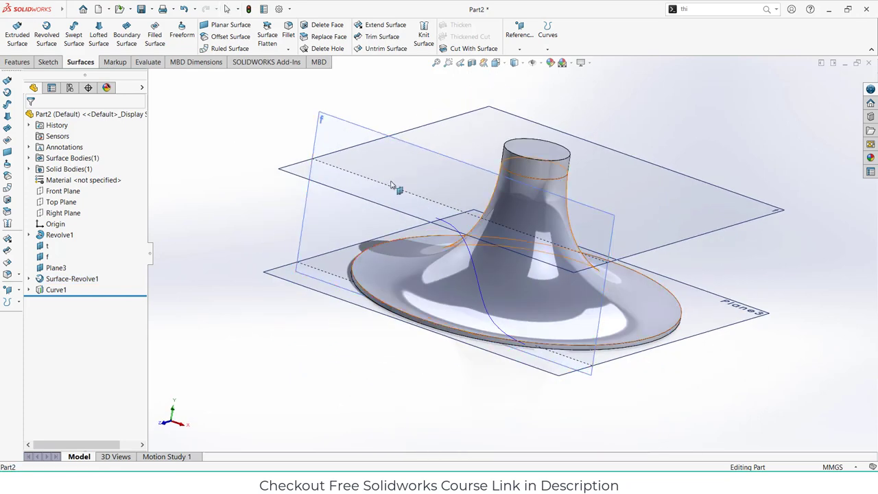
left_click(472, 266)
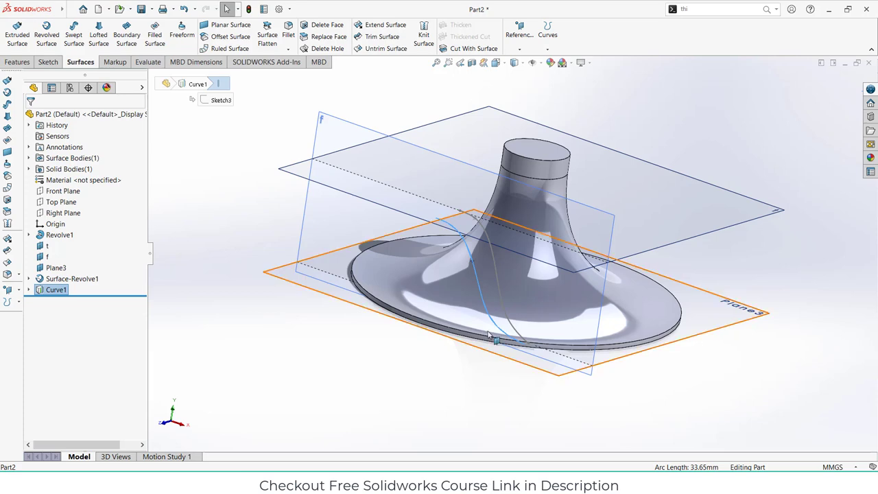
middle_click_drag(511, 273, 401, 266)
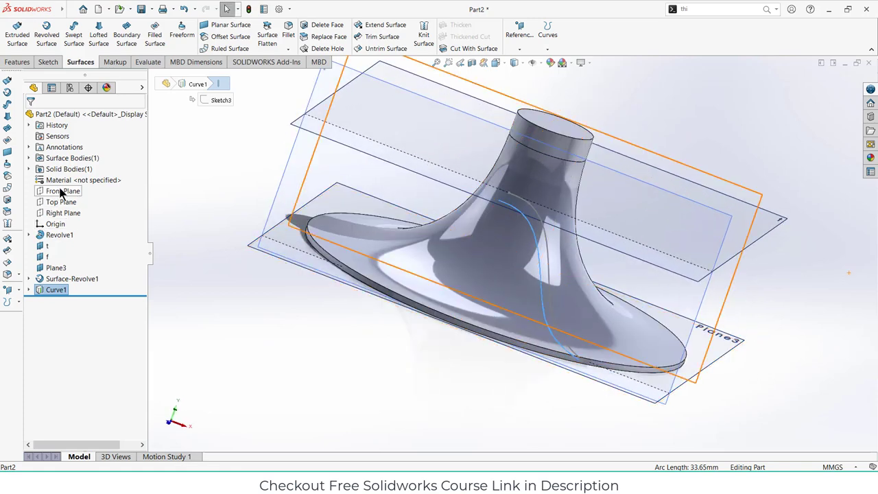
On the Front Plane, sketch a four-point spline from upper plane t above the origin down to Plane3, ending about 4.3 mm sideways from the origin
left_click(62, 191)
left_click(74, 173)
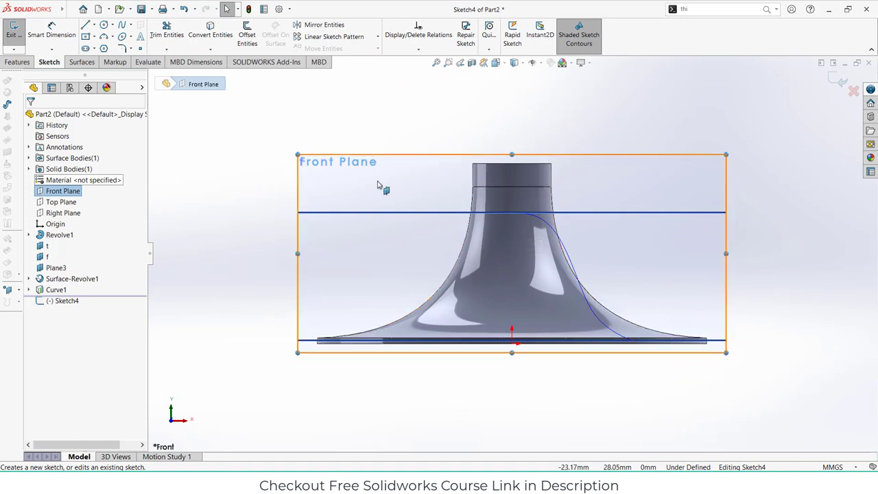
left_click(123, 25)
scroll(511, 205, "down", 5)
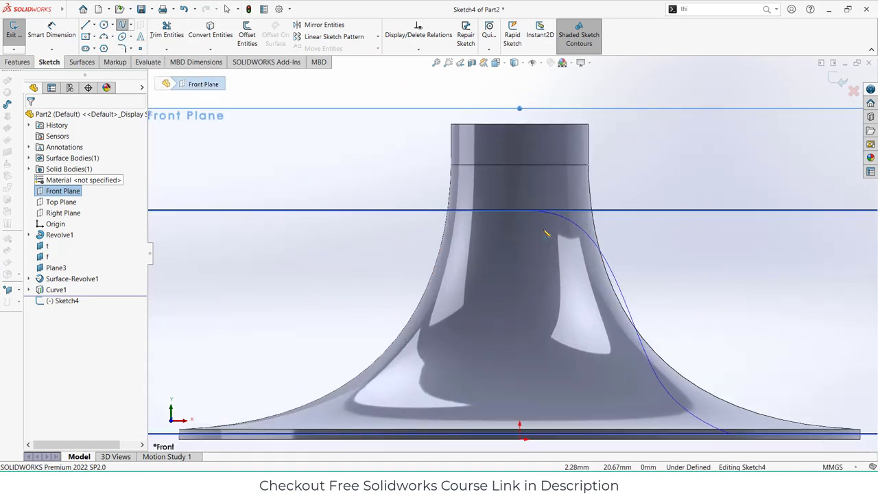
left_click(505, 209)
scroll(521, 230, "up", 3)
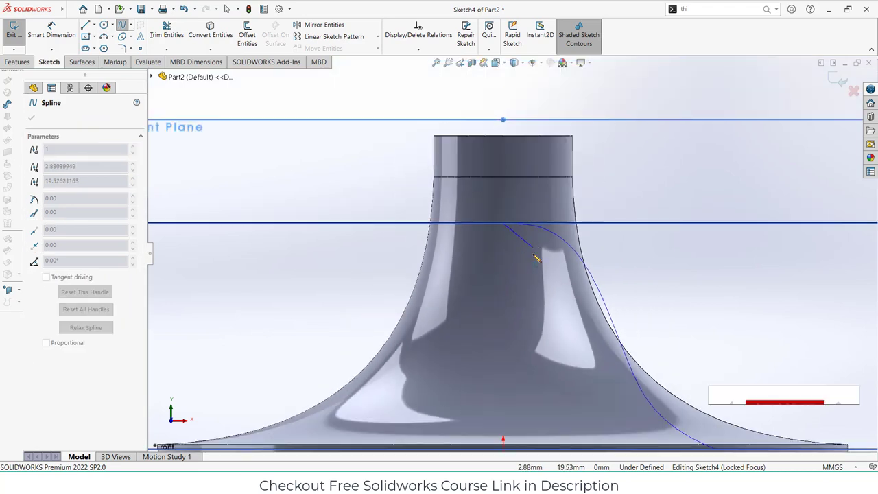
left_click(533, 256)
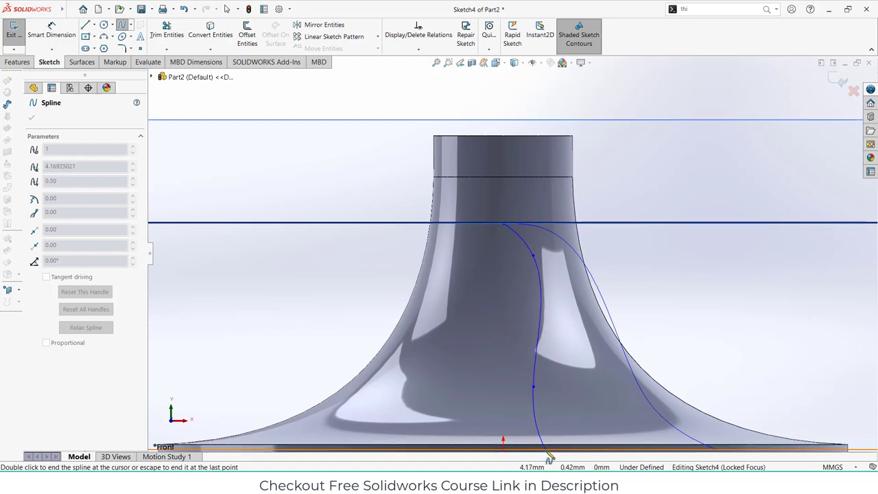
double_click(550, 456)
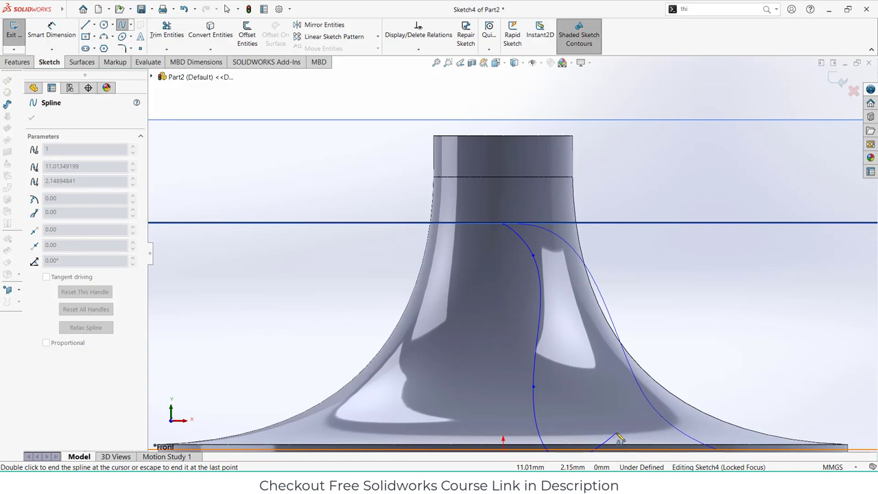
key("Escape")
middle_click_drag(602, 290, 559, 347)
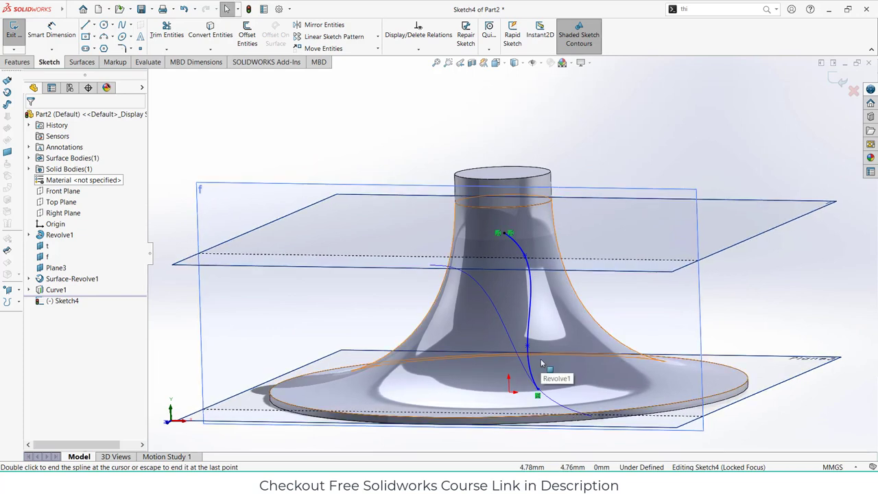
Dimension the spline's lower endpoint 5 mm horizontally from the origin and finish the Front Plane sketch
key("ctrl+1")
scroll(545, 353, "down", 6)
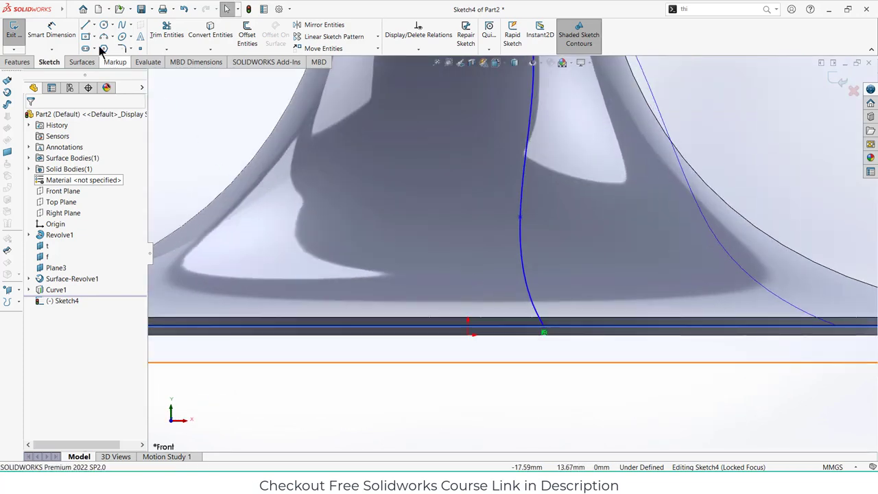
left_click(52, 34)
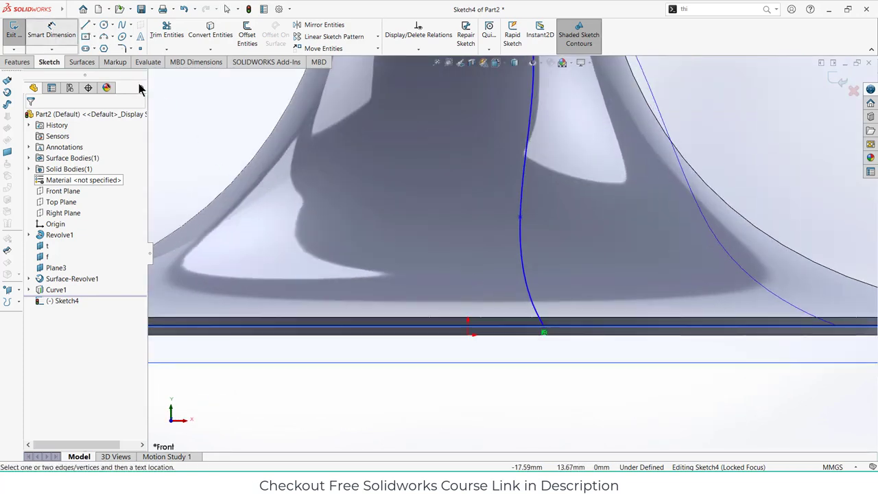
left_click(468, 337)
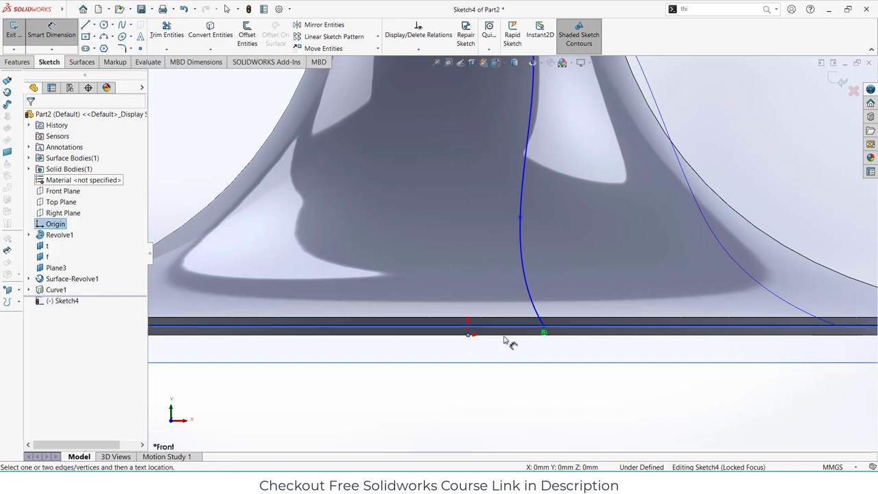
left_click(543, 331)
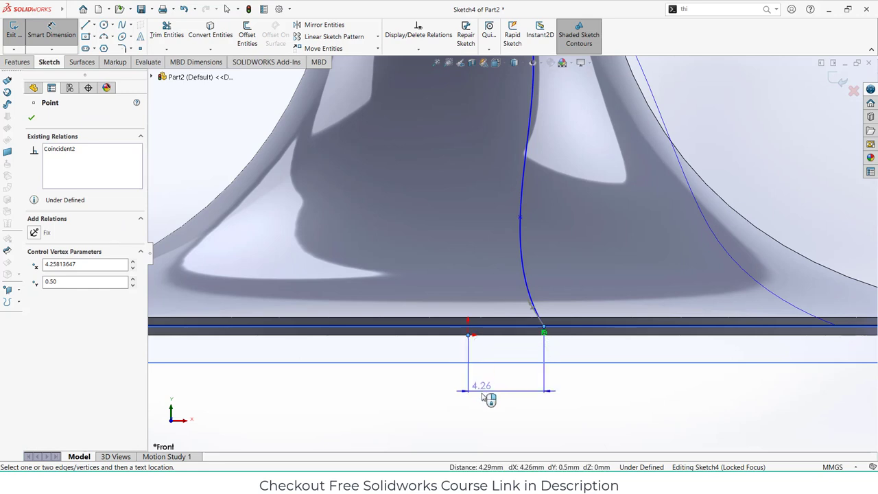
left_click(481, 390)
type("5")
key("Return")
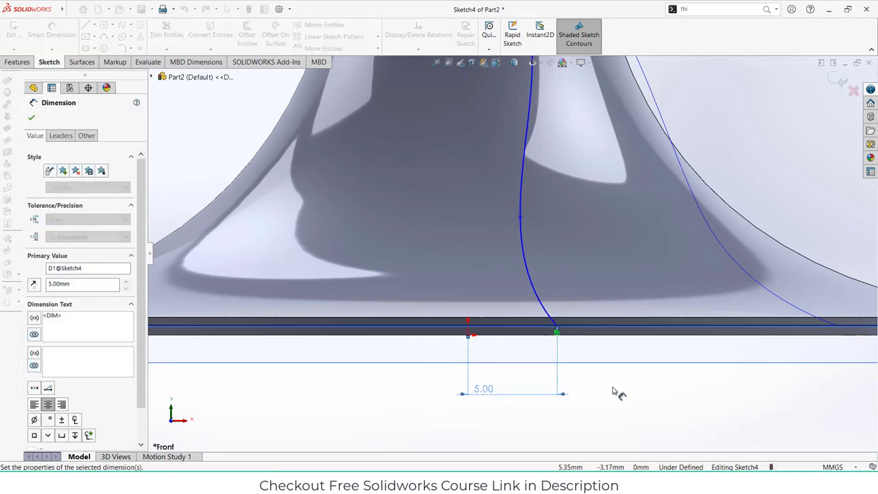
key("f")
left_click(838, 79)
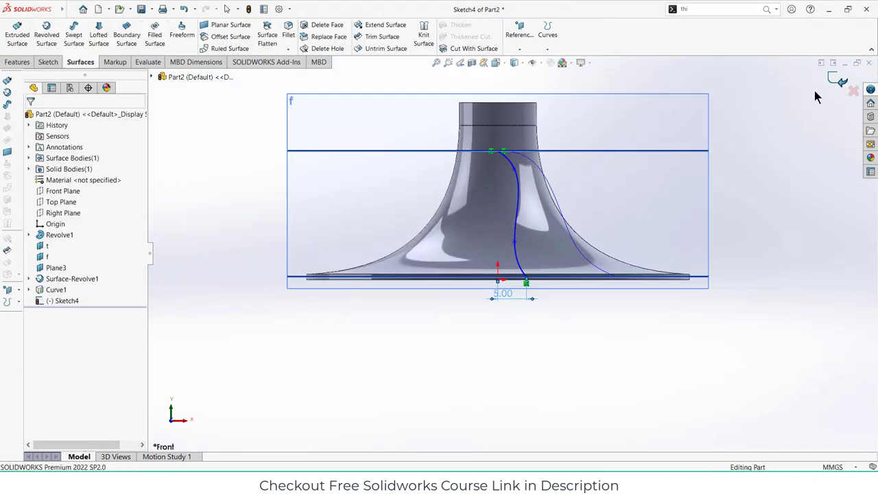
Sketch a 3-point arc on Plane3 from the Front Plane spline's lower end to the disc's circular edge, with a radius of about 41.5 mm
left_click(54, 269)
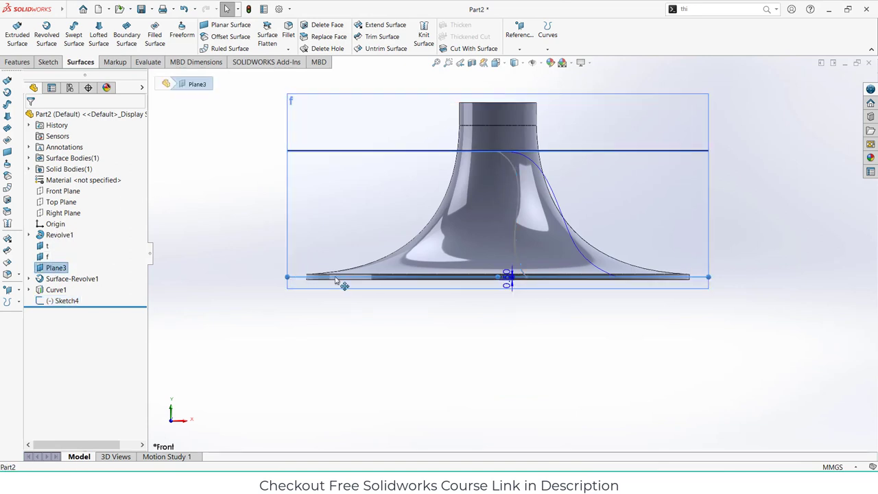
right_click(51, 271)
left_click(57, 256)
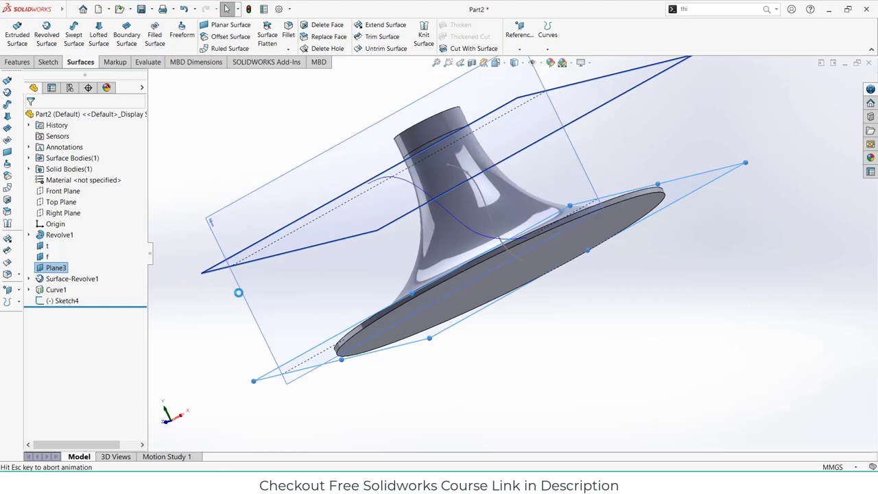
mouse_move(471, 314)
middle_mouse_down()
mouse_move(459, 257)
mouse_move(471, 285)
middle_mouse_up()
key("ctrl+8")
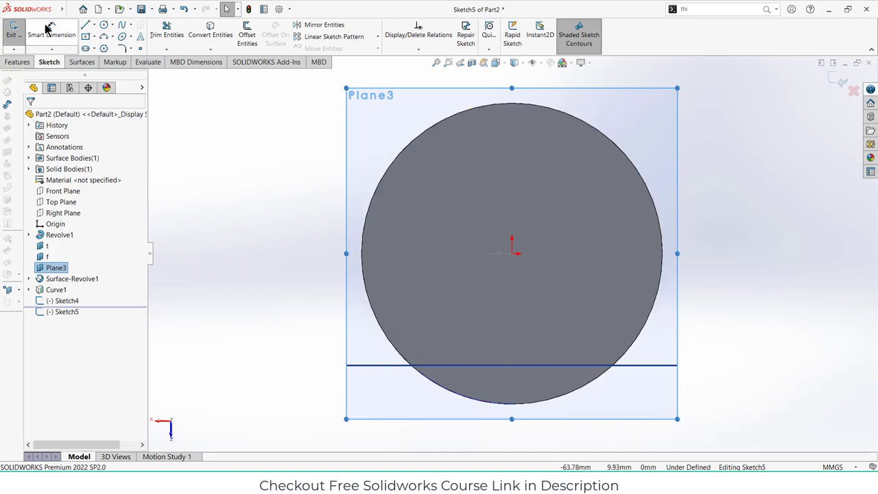
left_click(104, 36)
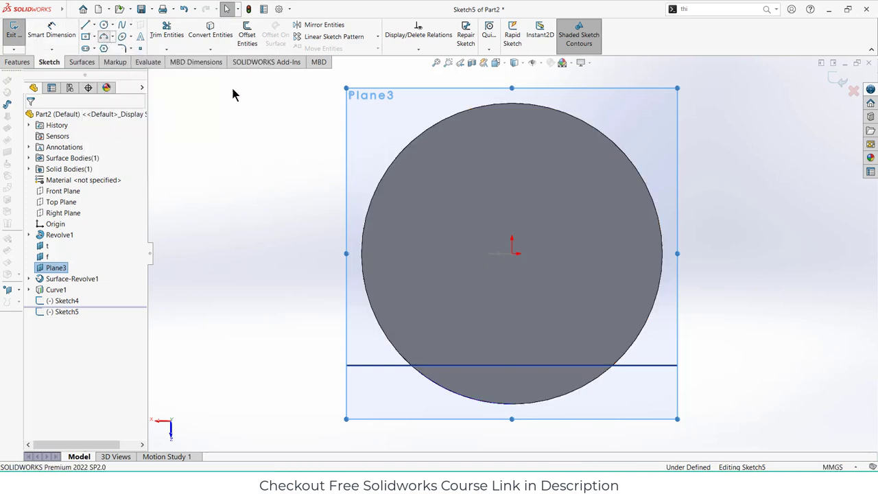
left_click(489, 254)
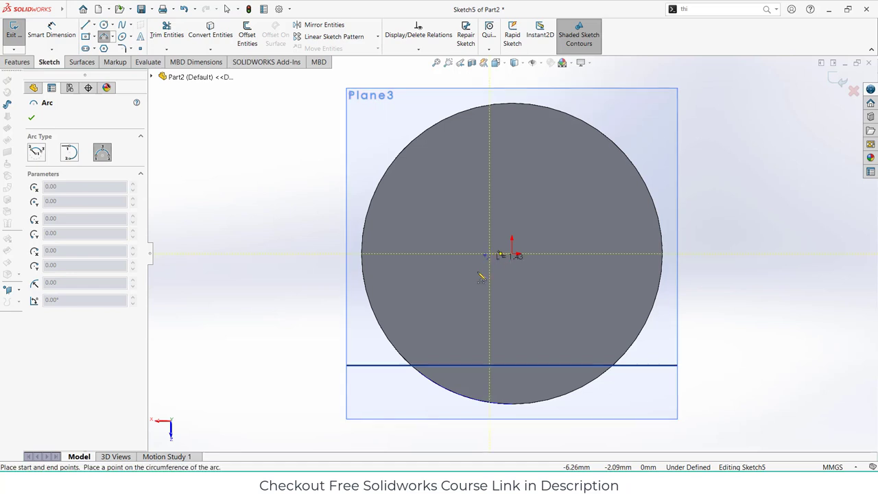
left_click(399, 356)
left_click(447, 321)
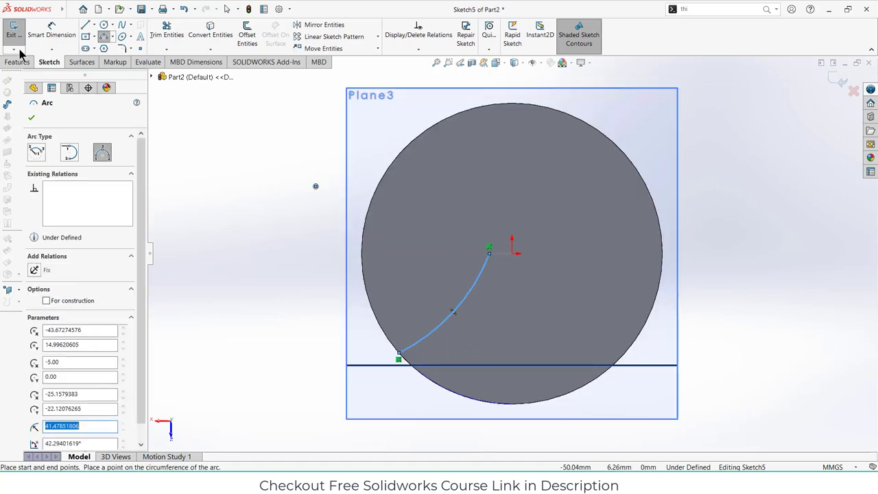
Dimension the arc's radius and set it to 40 mm
left_click(48, 31)
left_click(454, 315)
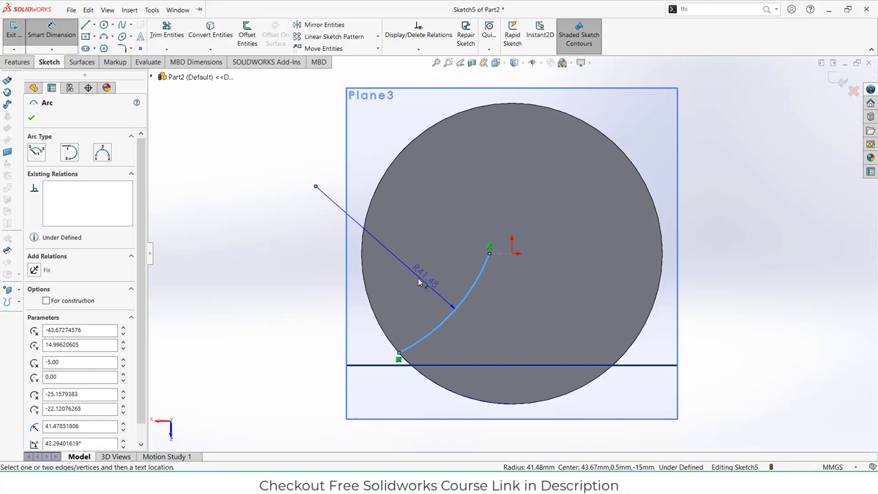
left_click(314, 186)
type("40")
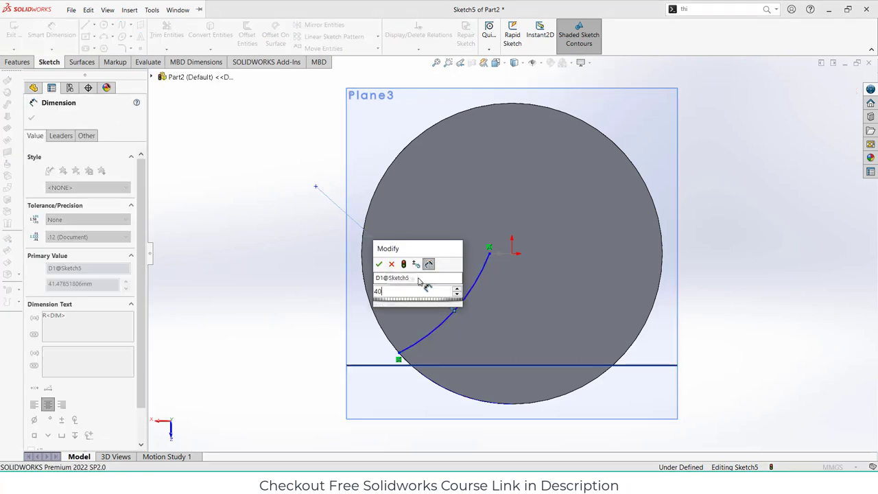
key("Return")
Add a 5 mm horizontal dimension between the arc's inner endpoint and the origin
scroll(473, 260, "down", 5)
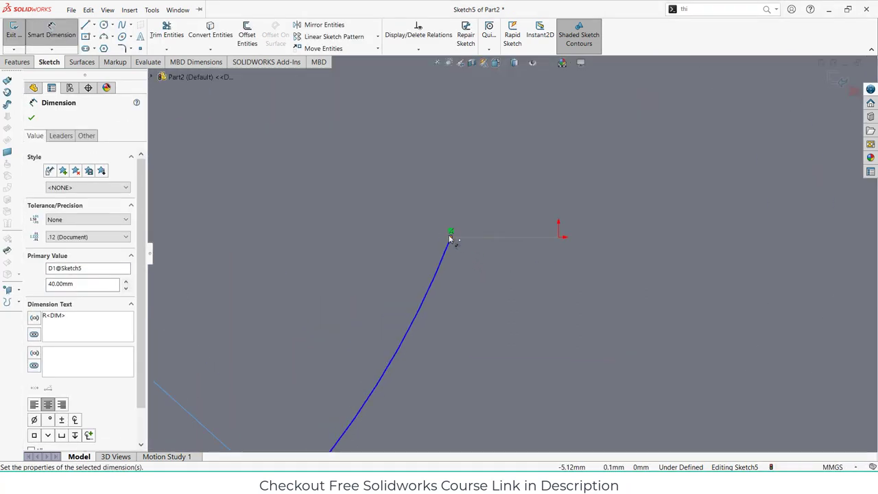
left_click(451, 238)
left_click(559, 236)
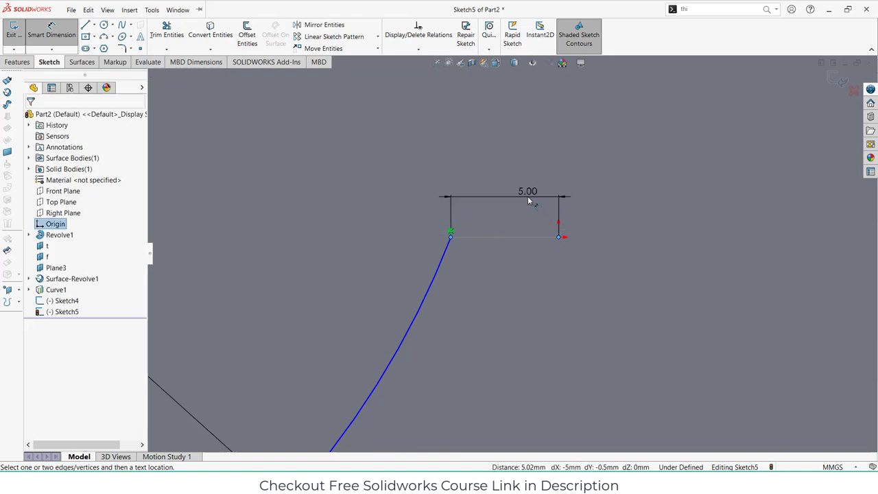
left_click(527, 196)
left_click(489, 183)
scroll(507, 250, "up", 5)
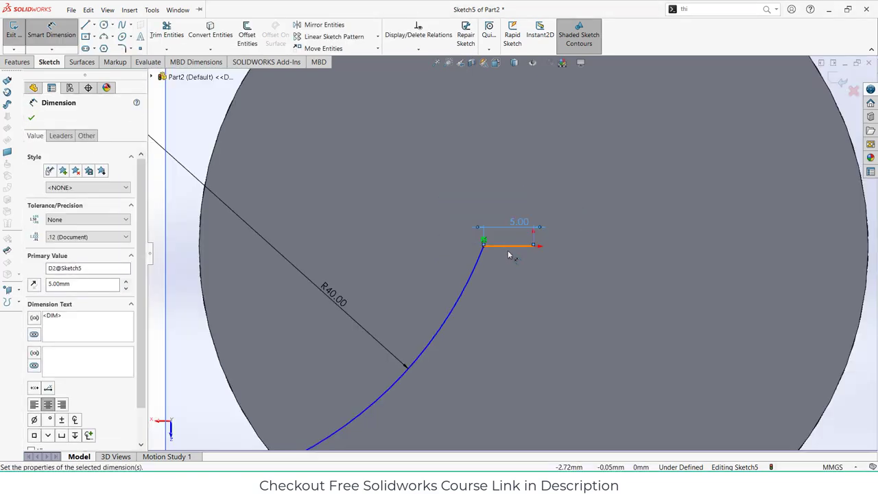
scroll(453, 329, "down", 2)
mouse_move(432, 321)
middle_mouse_down()
mouse_move(503, 284)
mouse_move(478, 247)
mouse_move(596, 253)
mouse_move(617, 182)
mouse_move(642, 137)
mouse_move(617, 141)
mouse_move(651, 137)
mouse_move(596, 151)
mouse_move(617, 157)
mouse_move(506, 144)
middle_mouse_up()
key("ctrl+8")
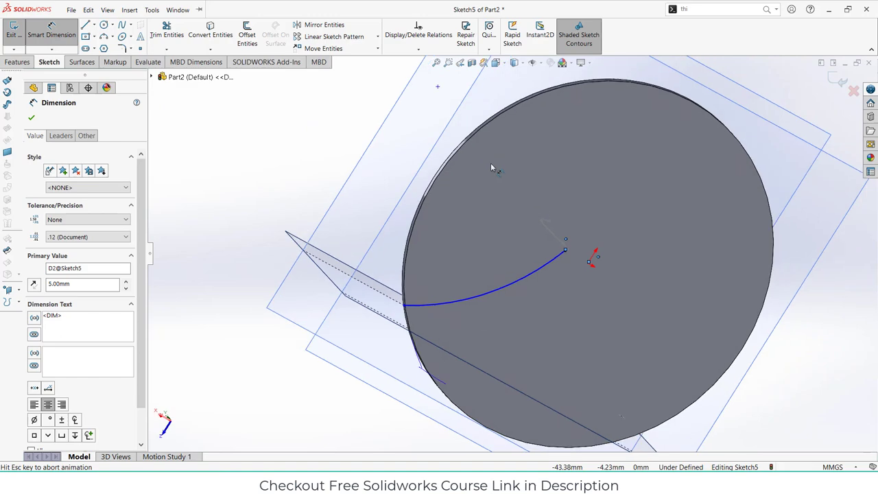
Dimension the arc's outer endpoint 25 mm horizontally from the origin and finish the Plane3 sketch
left_click(398, 354)
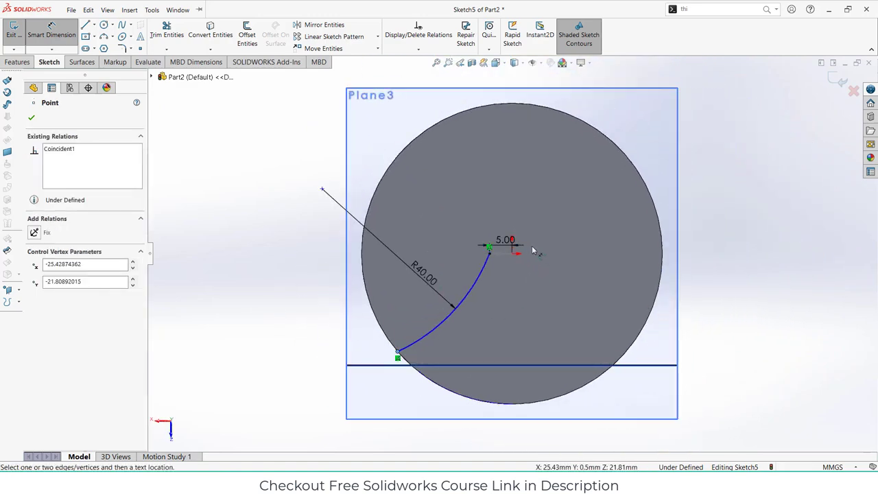
left_click(513, 255)
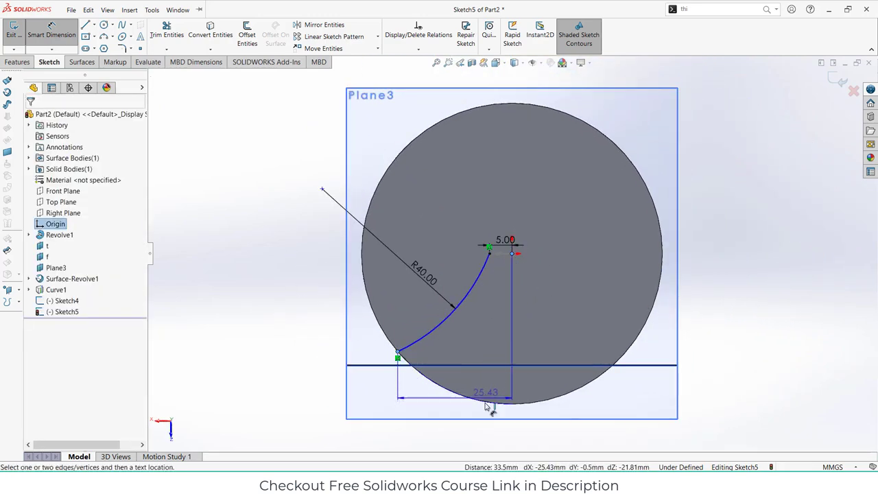
left_click(486, 433)
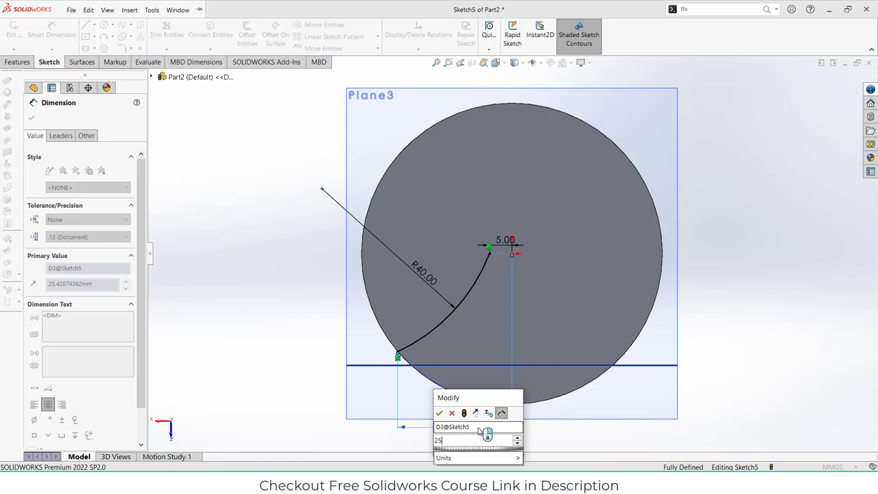
key("Return")
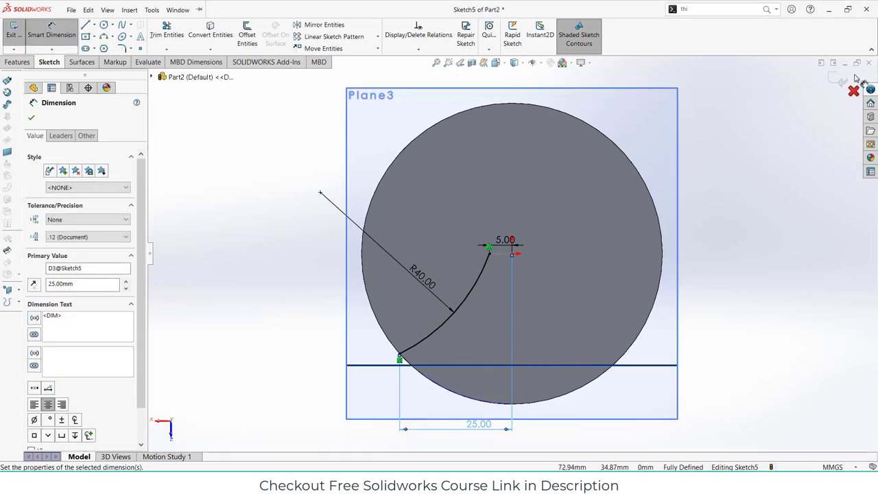
left_click(855, 78)
Sketch a vertical line on upper plane t from the origin to the disc's circular edge, and finish the sketch
mouse_move(567, 245)
middle_mouse_down()
mouse_move(634, 202)
mouse_move(603, 260)
mouse_move(575, 240)
middle_mouse_up()
left_click(632, 146)
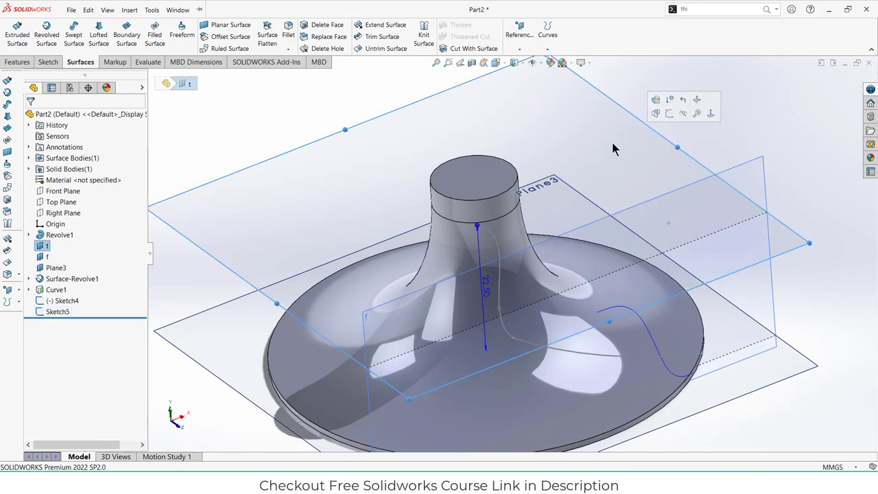
left_click(681, 114)
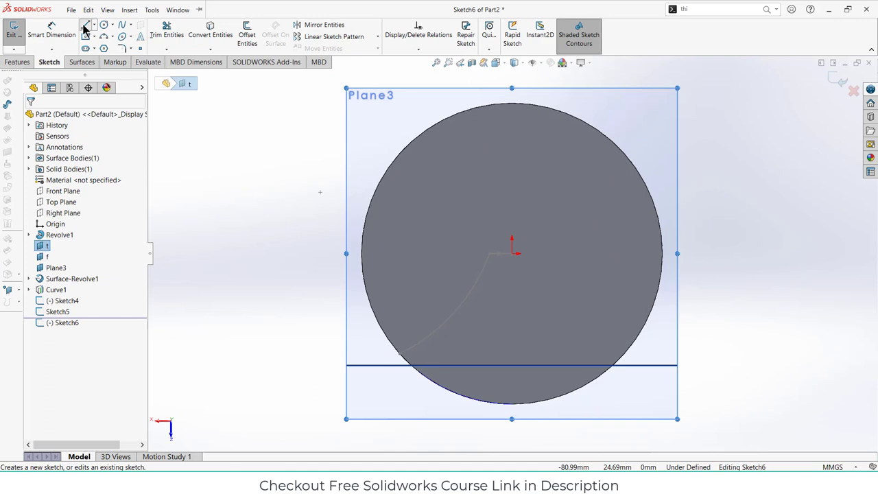
left_click(84, 26)
left_click(511, 254)
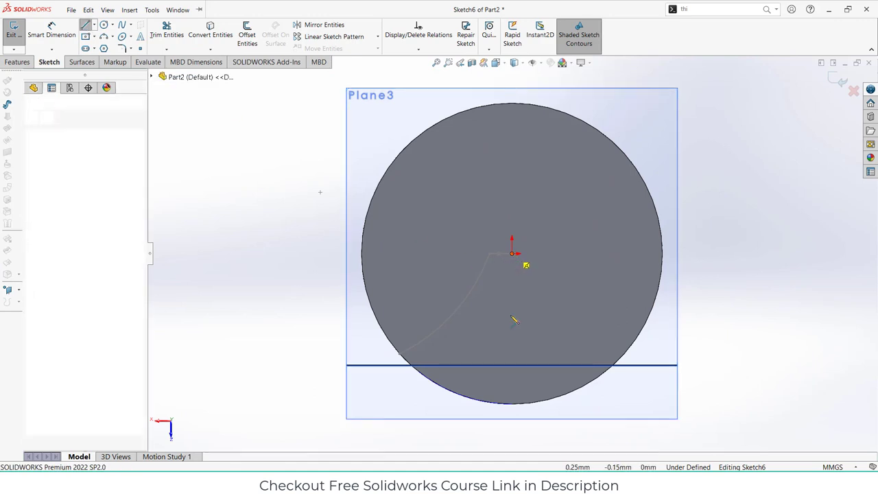
left_click(512, 405)
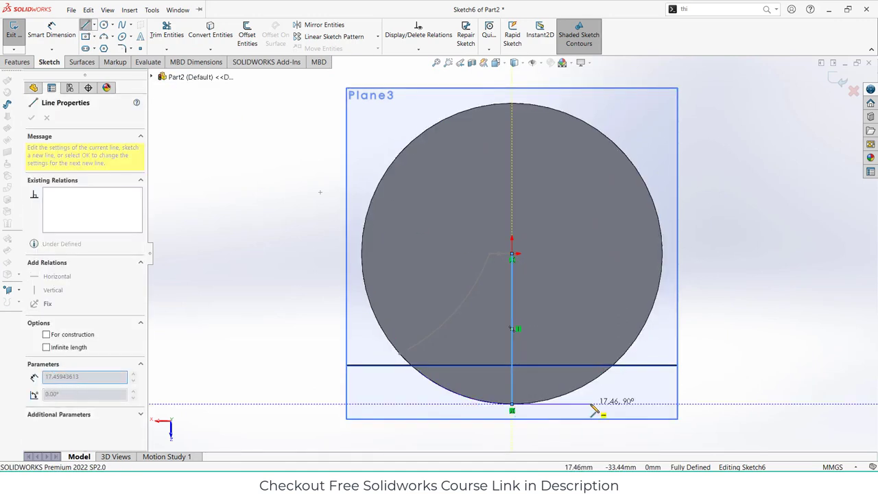
key("Escape")
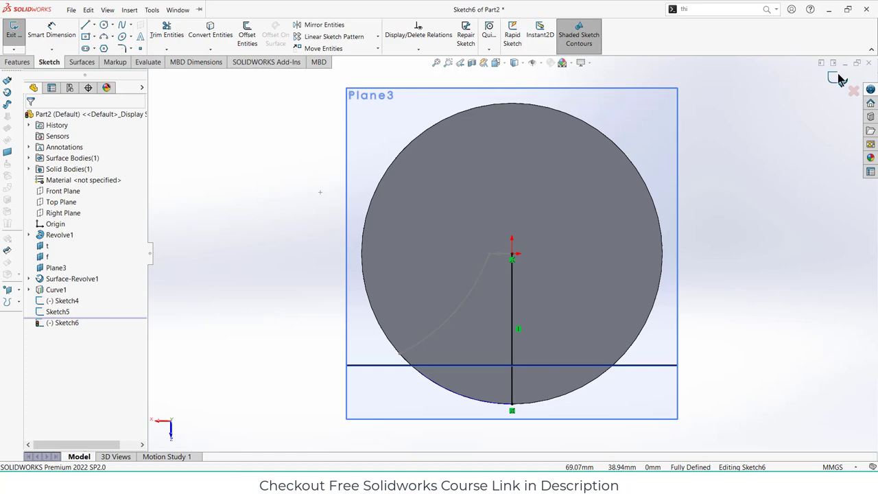
left_click(837, 78)
Select the arc sketch on Plane3 and examine its position relative to the hub
left_click(54, 312)
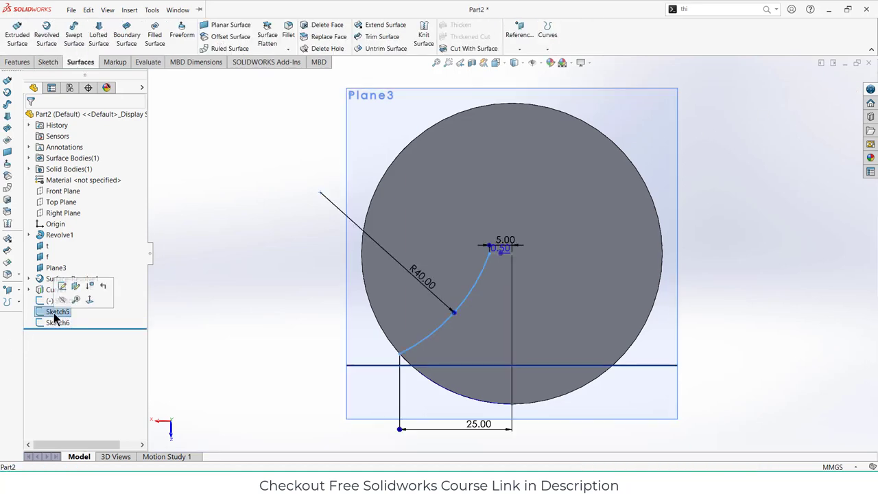
middle_click_drag(618, 194, 456, 220)
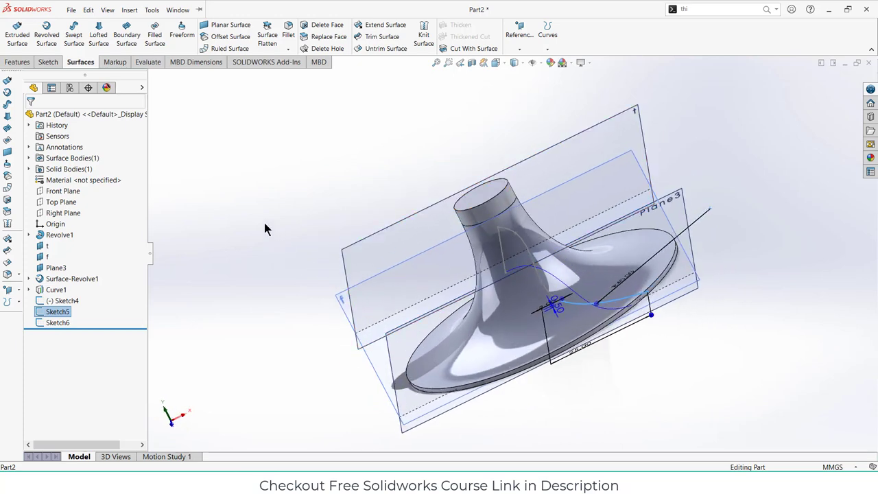
Start a surface loft from the Plane3 arc to the plane t line, matching the arc's inner end with the line's hub-axis end
left_click(102, 39)
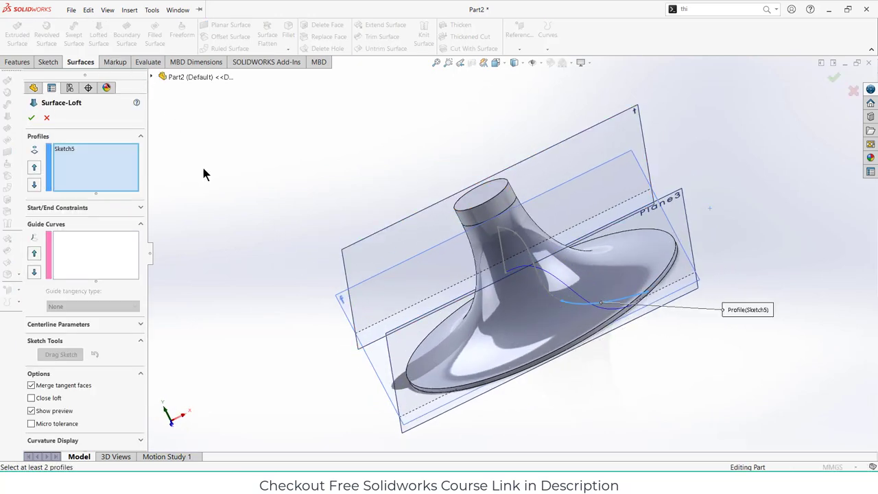
scroll(227, 226, "down", 3)
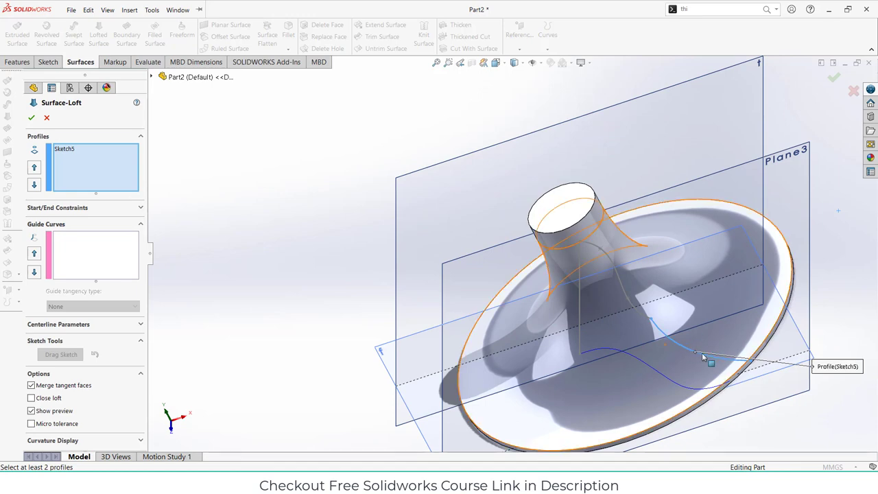
left_click(580, 313)
middle_click_drag(581, 313, 499, 370)
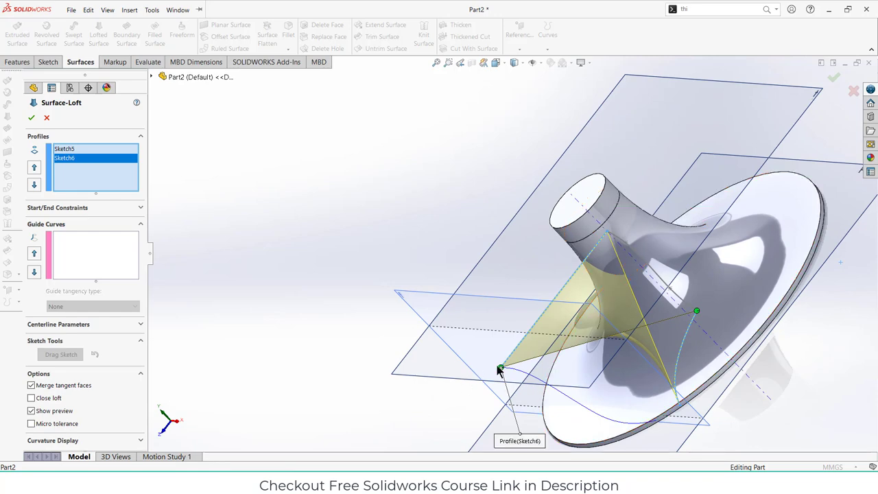
middle_click_drag(614, 284, 611, 339)
right_click(69, 166)
left_click(77, 172)
left_click(585, 300)
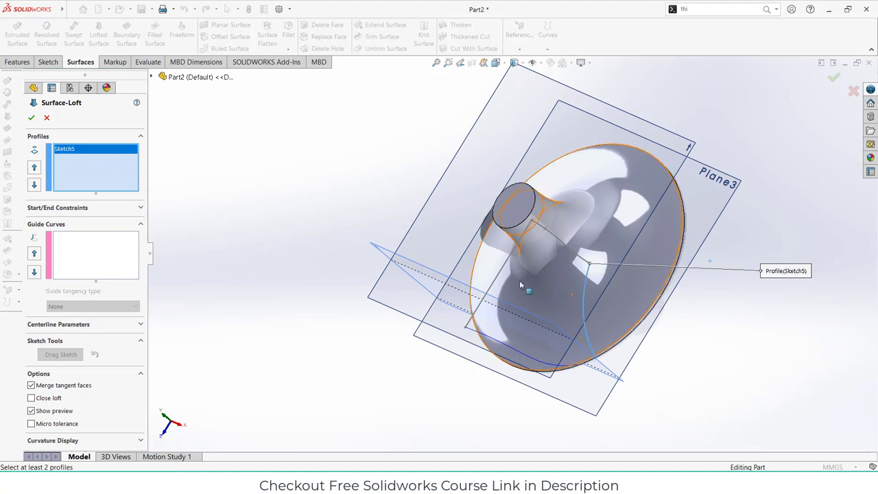
left_click(498, 278)
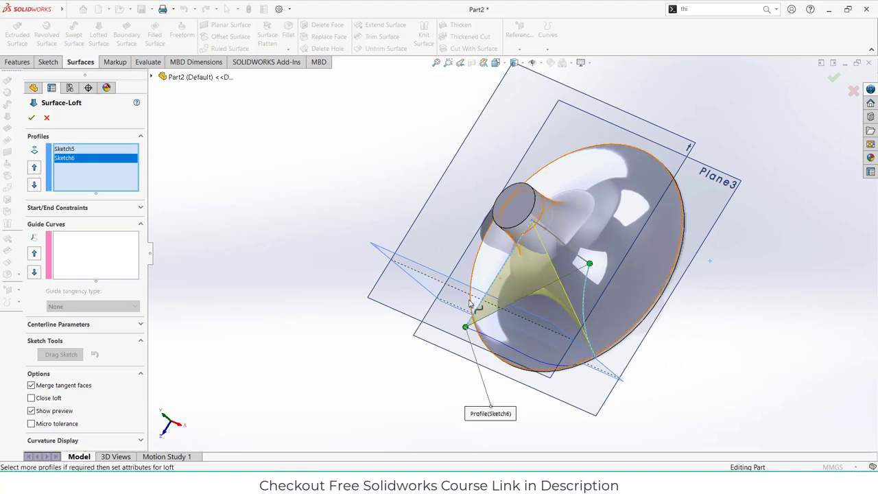
left_click_drag(532, 244, 531, 222)
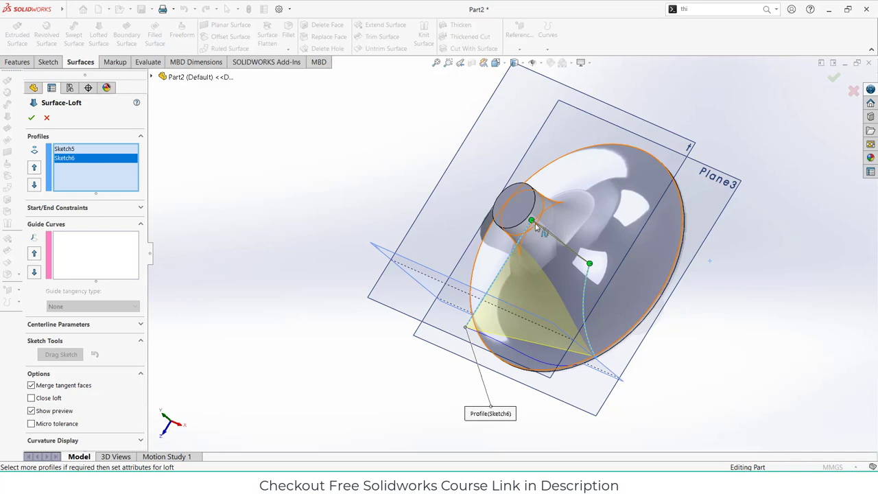
Use the projected curve and the Front Plane spline as the loft's guide curves and create the blade surface
middle_click_drag(461, 266, 511, 253)
scroll(527, 295, "down", 3)
left_click(95, 260)
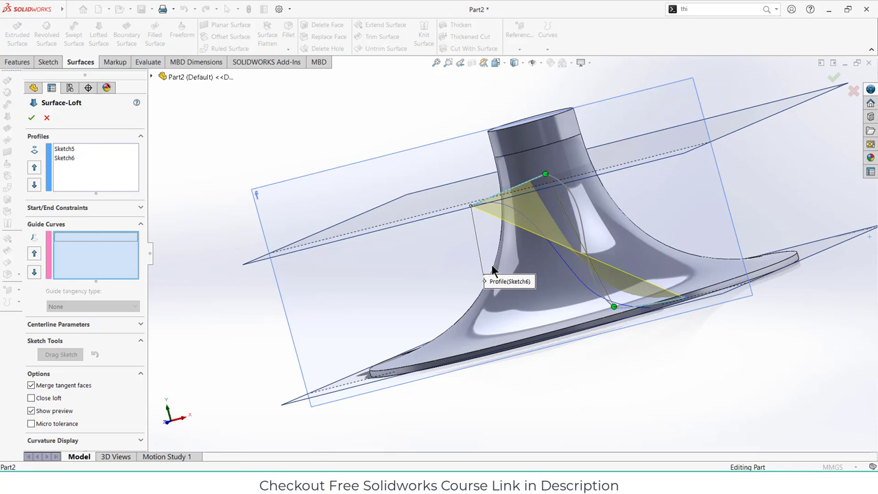
left_click(566, 267)
middle_click_drag(543, 274, 523, 293)
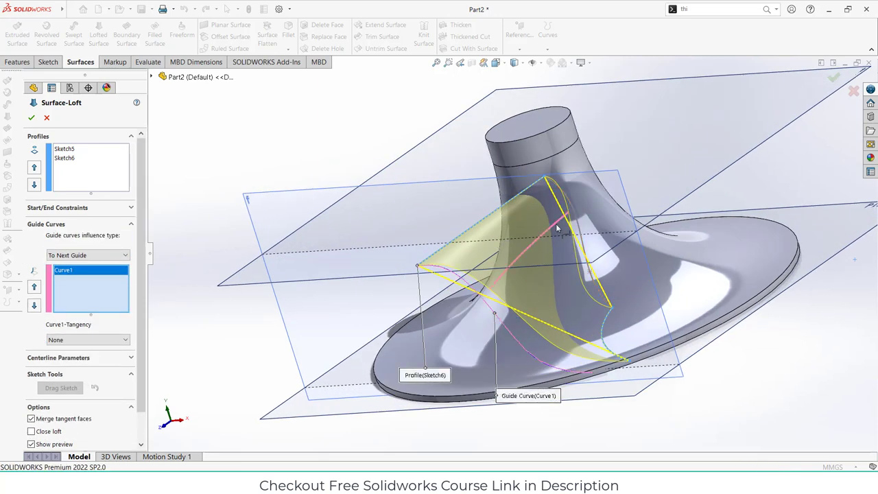
left_click(578, 223)
middle_click_drag(511, 288, 529, 242)
scroll(583, 251, "down", 3)
middle_click_drag(582, 249, 484, 197)
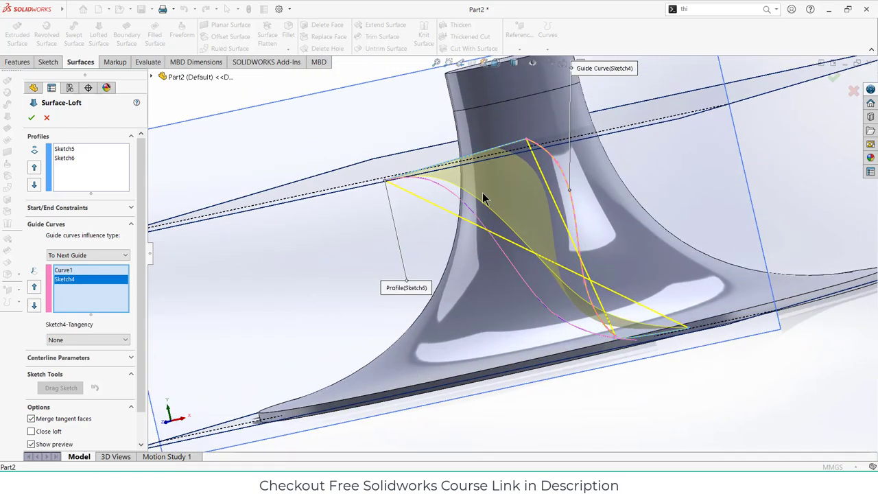
left_click(31, 118)
middle_click_drag(314, 197, 343, 235)
scroll(257, 218, "up", 3)
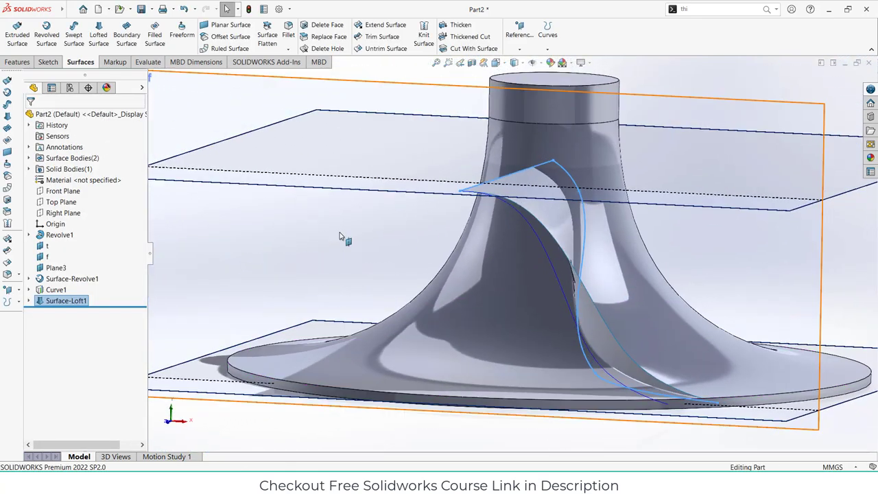
Thicken the lofted blade surface by 0.30 mm on both sides, merging the result with the hub
left_click(490, 349)
left_click(546, 226)
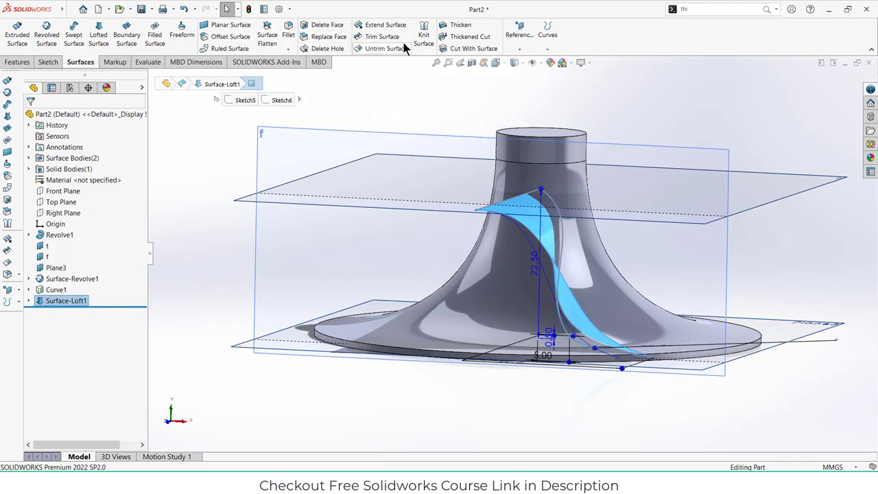
left_click(456, 27)
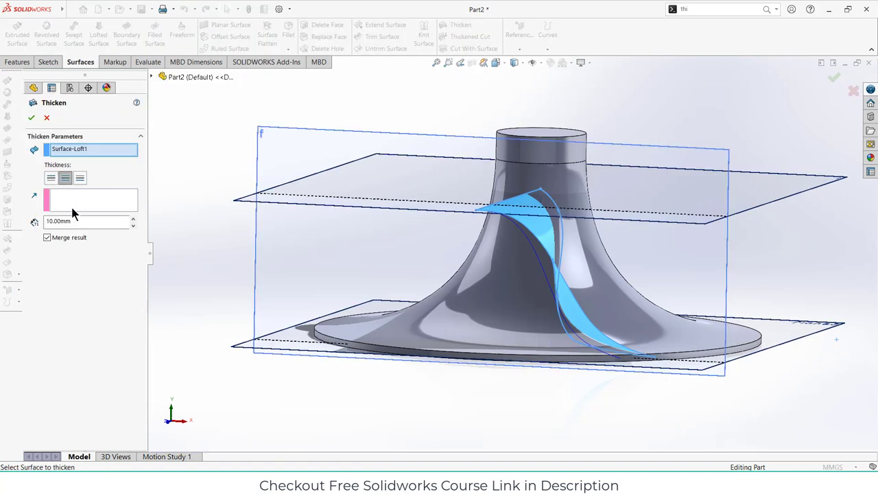
key("Return")
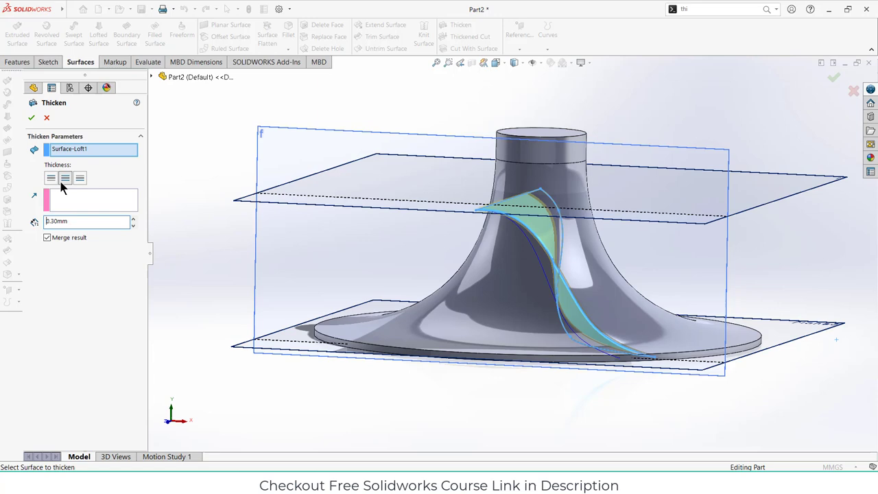
scroll(510, 219, "down", 5)
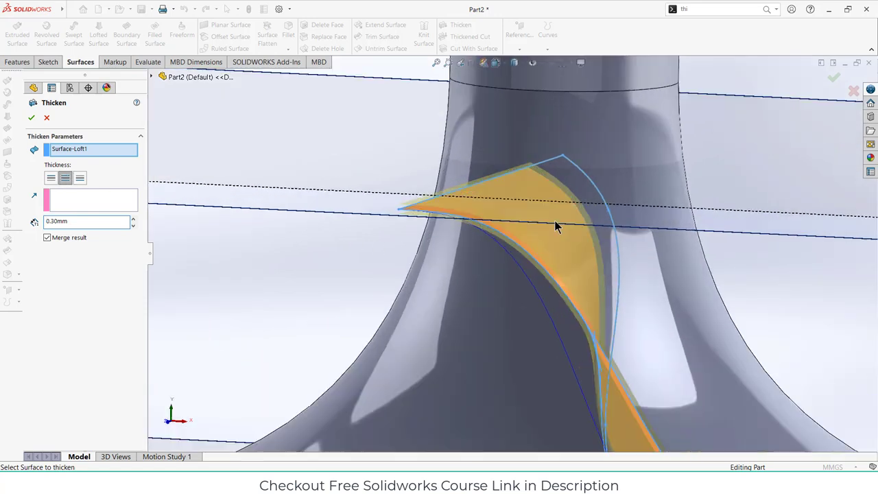
scroll(430, 225, "up", 2)
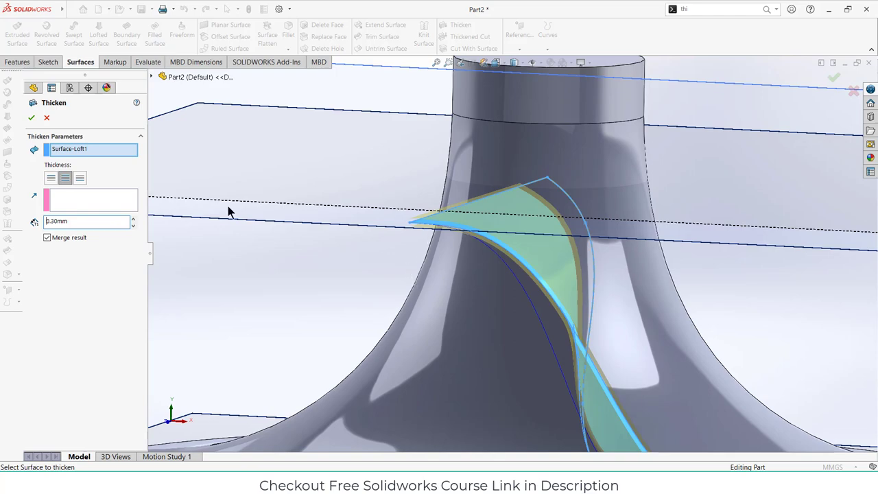
left_click(31, 118)
scroll(412, 226, "up", 5)
middle_click_drag(384, 226, 462, 335)
scroll(524, 393, "down", 3)
middle_click_drag(325, 238, 635, 272)
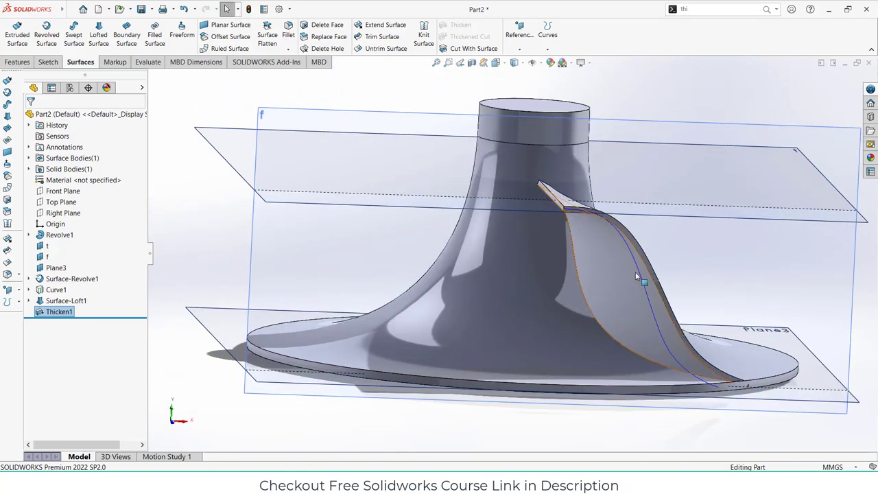
middle_click_drag(543, 270, 510, 297)
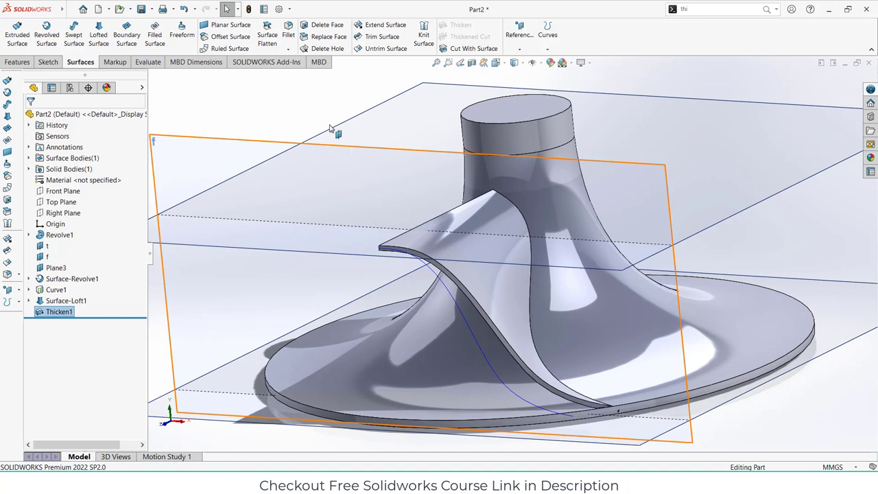
Start a symmetric circular fillet on the blade's root edge along the hub with a 0.2 mm radius
left_click(19, 62)
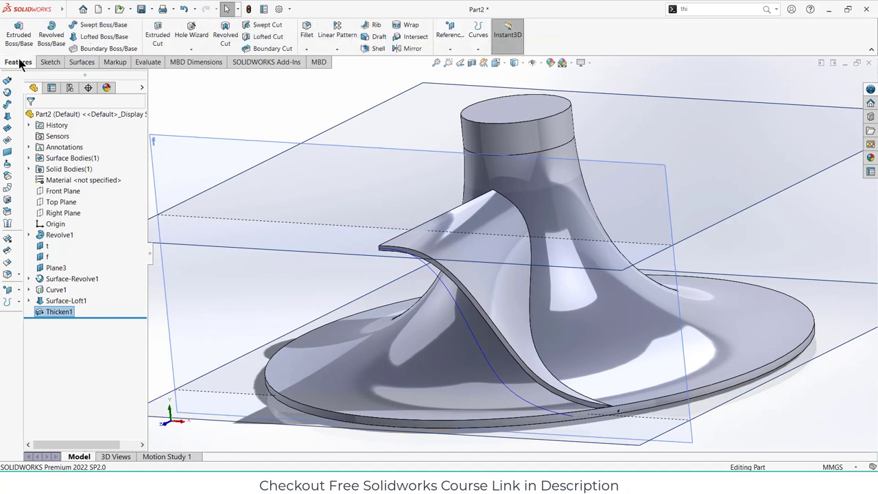
left_click(307, 34)
scroll(507, 213, "down", 5)
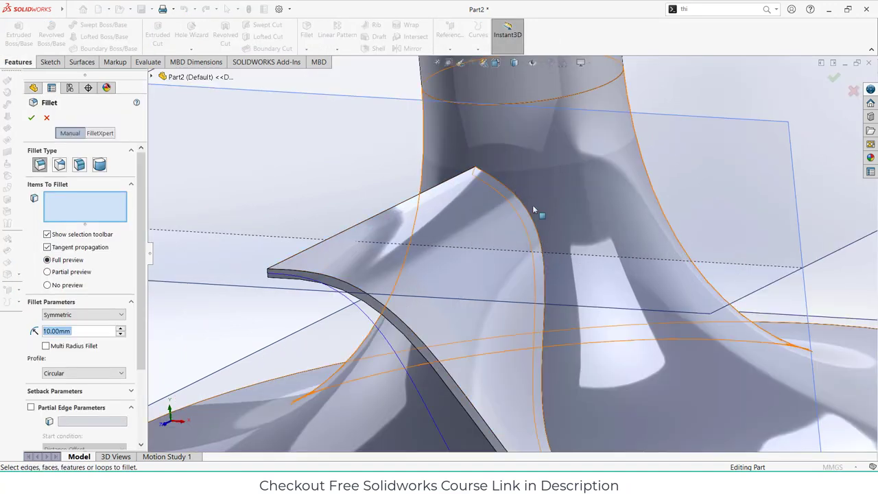
left_click(543, 260)
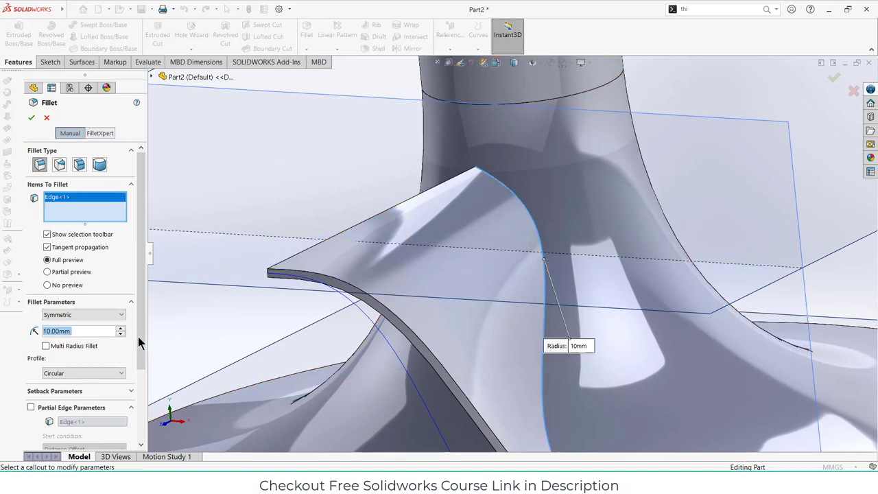
middle_click_drag(339, 308, 290, 326)
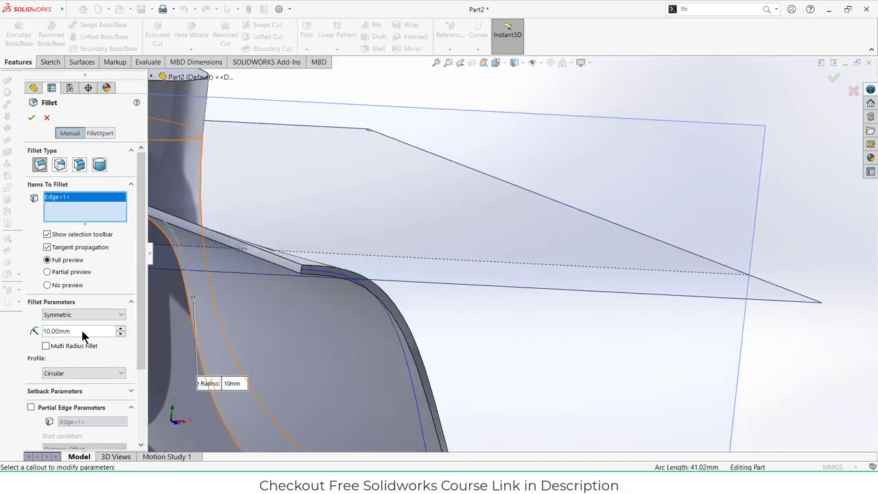
type("0.2")
key("Return")
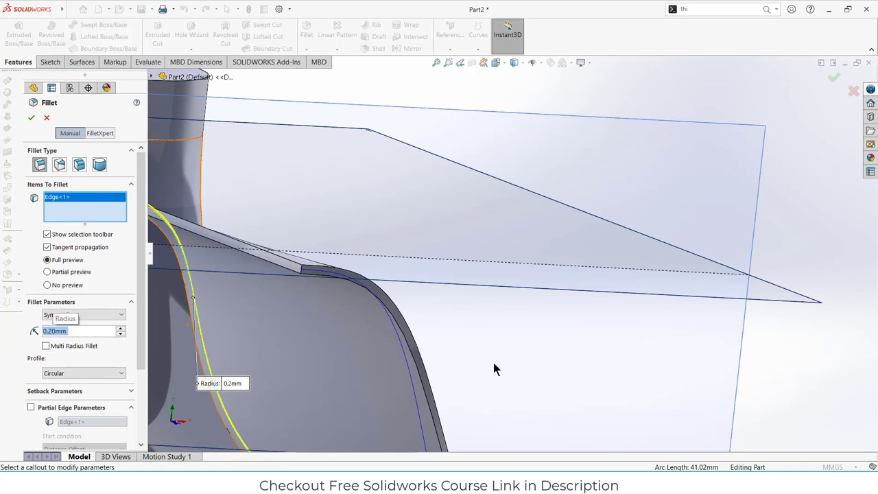
scroll(411, 315, "up", 2)
scroll(343, 302, "down", 3)
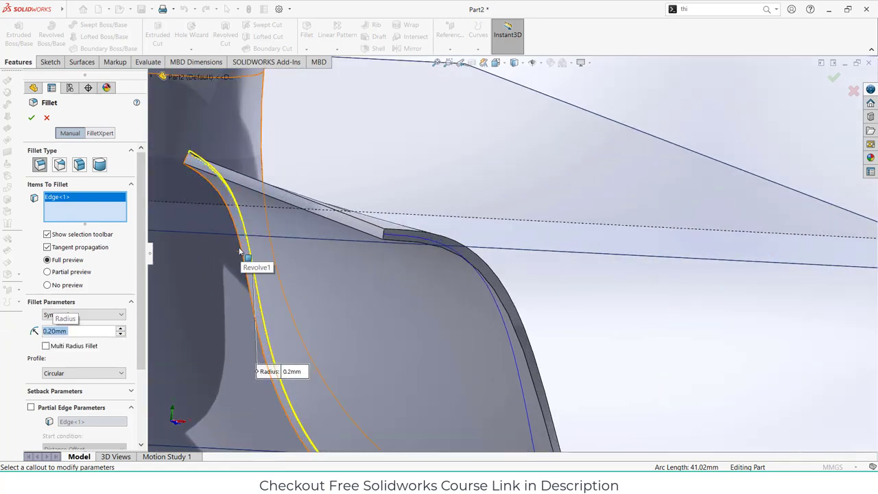
Add the opposite root edge, both long upper edges and the blade's narrow outer face to the fillet and create it
left_click(282, 197)
scroll(291, 200, "down", 3)
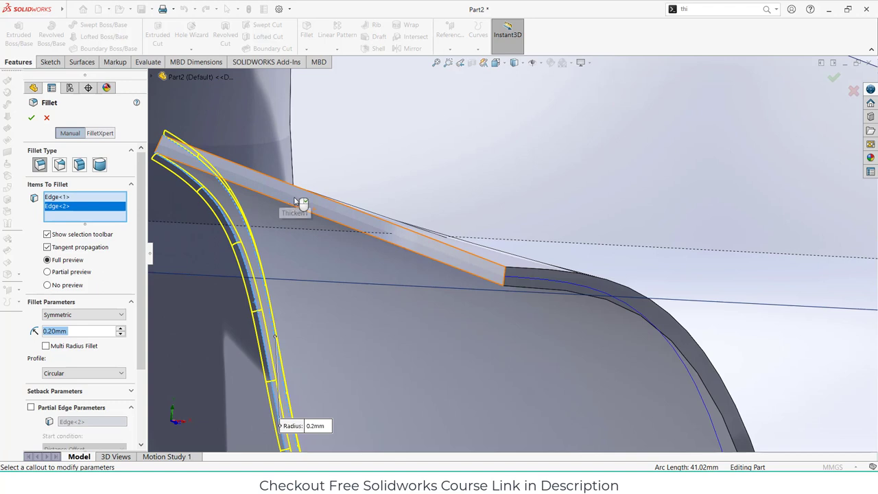
left_click(330, 225)
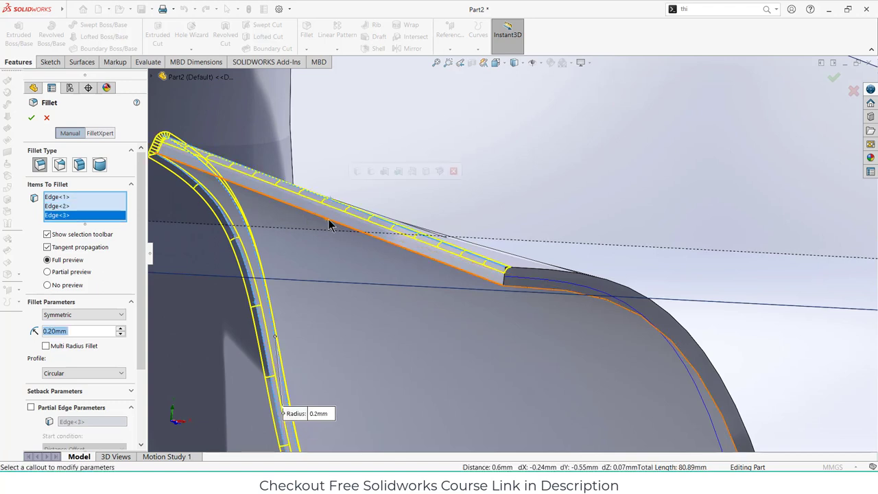
left_click(370, 233)
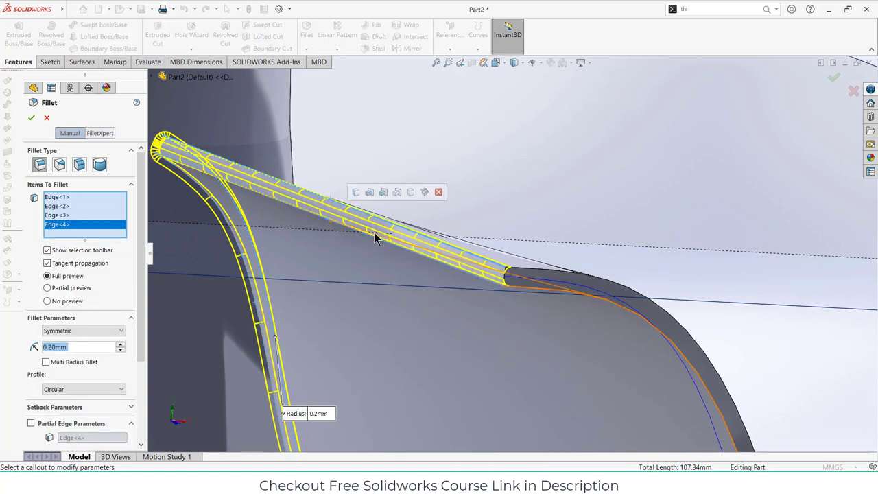
left_click(556, 278)
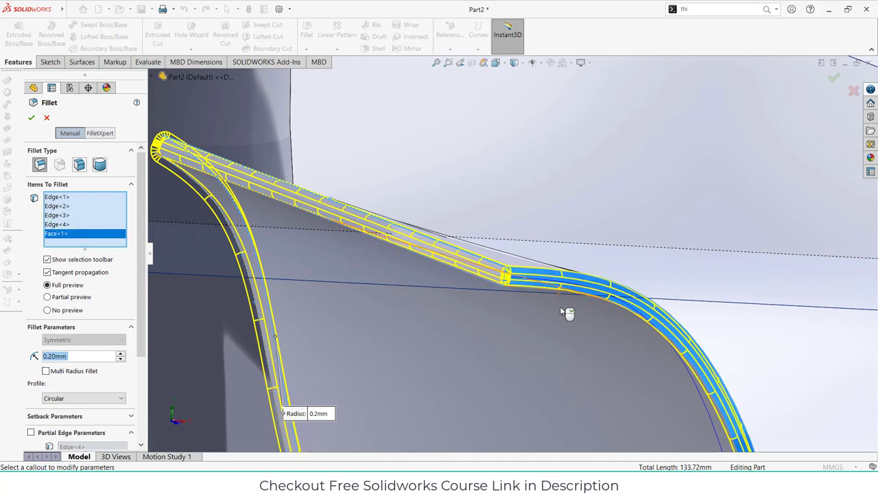
scroll(564, 310, "up", 10)
middle_click_drag(564, 310, 473, 305)
scroll(549, 309, "down", 5)
left_click(31, 118)
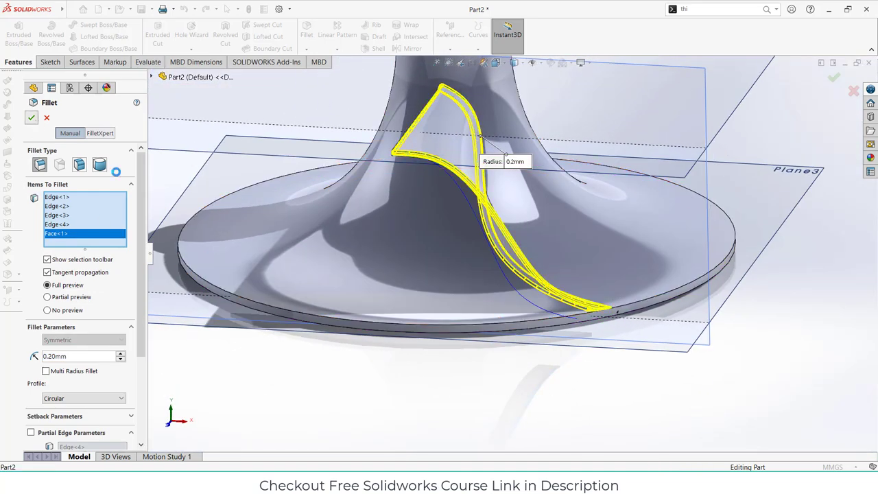
middle_click_drag(511, 384, 526, 357)
scroll(527, 274, "up", 5)
middle_click_drag(525, 273, 493, 277)
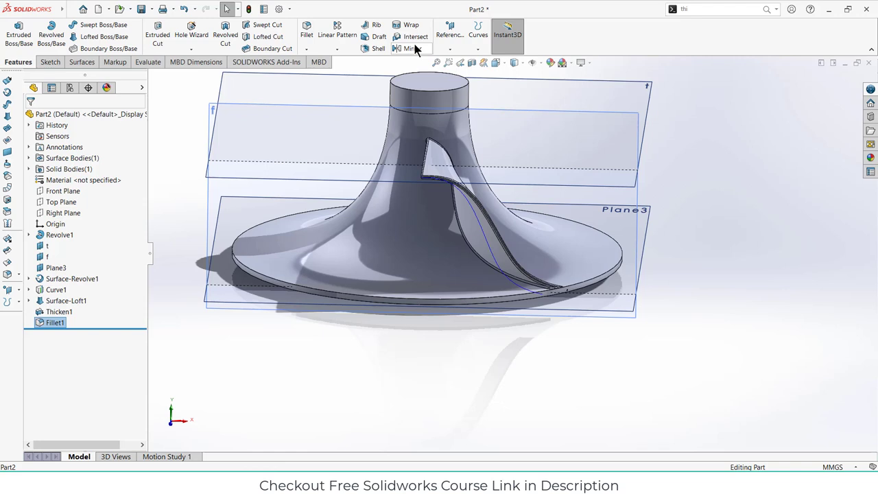
Circular-pattern the fillet feature around the hub's top circular edge with 2 instances at 22.5° instance spacing
left_click(335, 49)
left_click(340, 72)
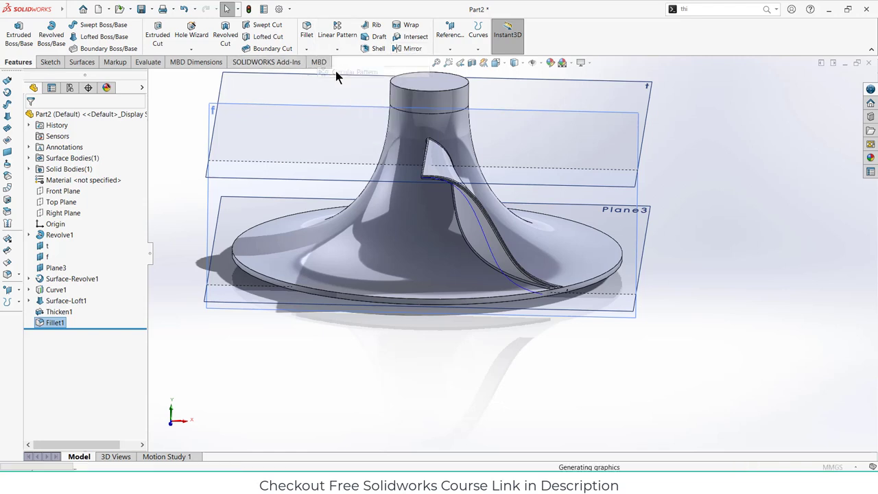
left_click(442, 105)
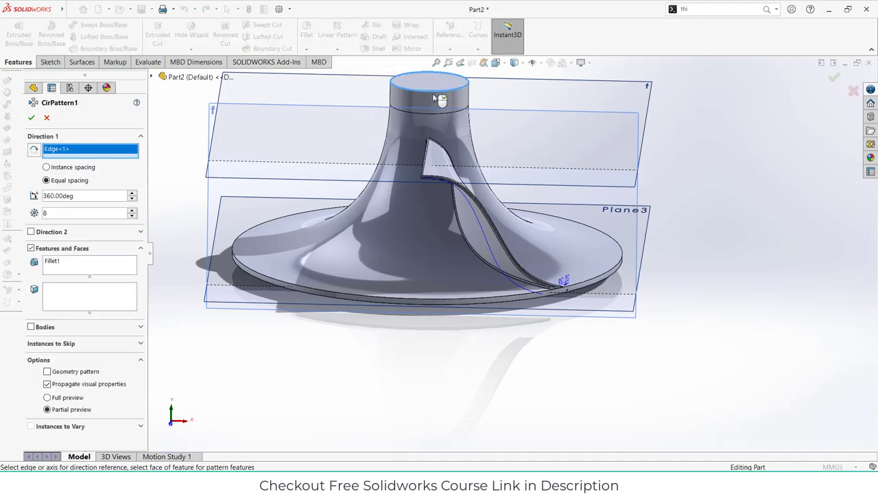
left_click(46, 167)
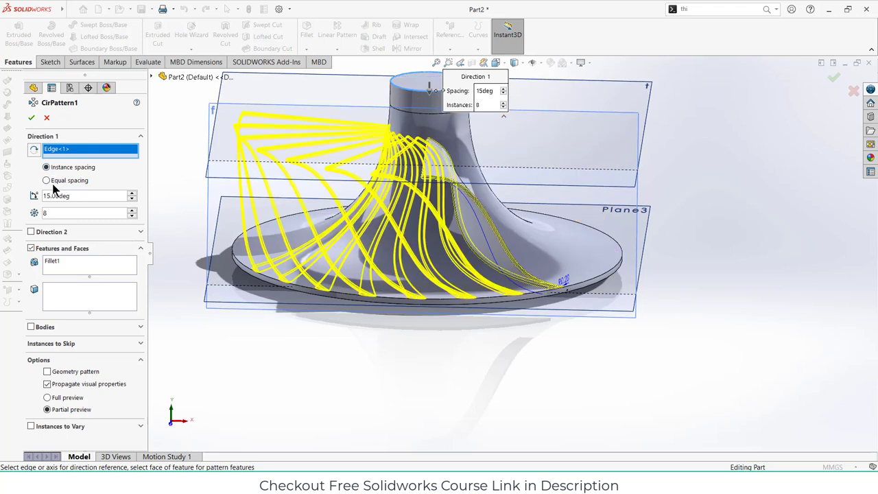
double_click(75, 196)
type("22.5")
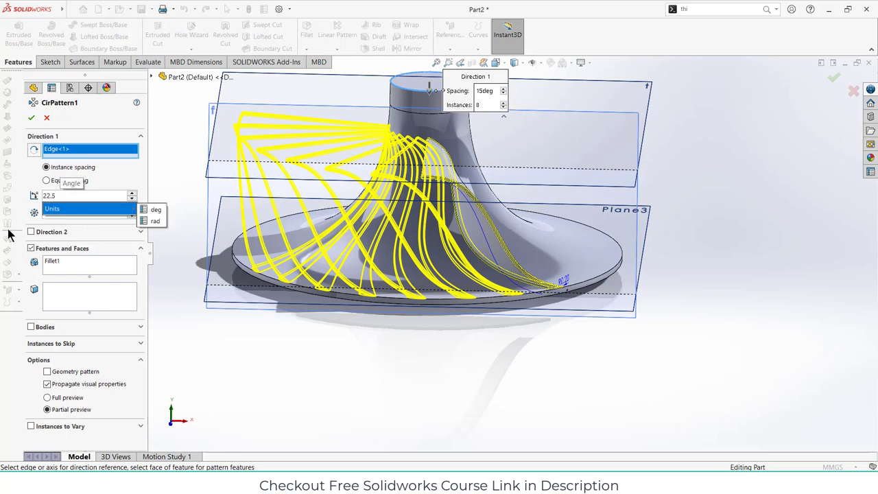
key("Tab")
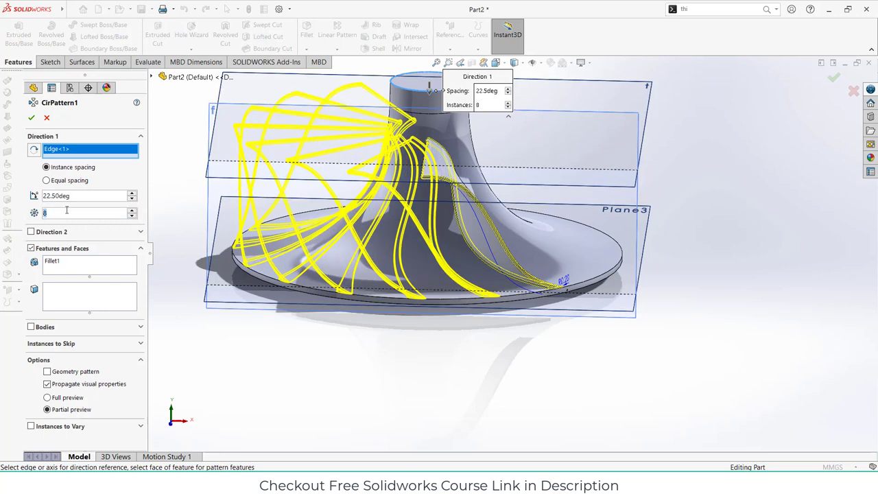
type("2")
left_click(32, 117)
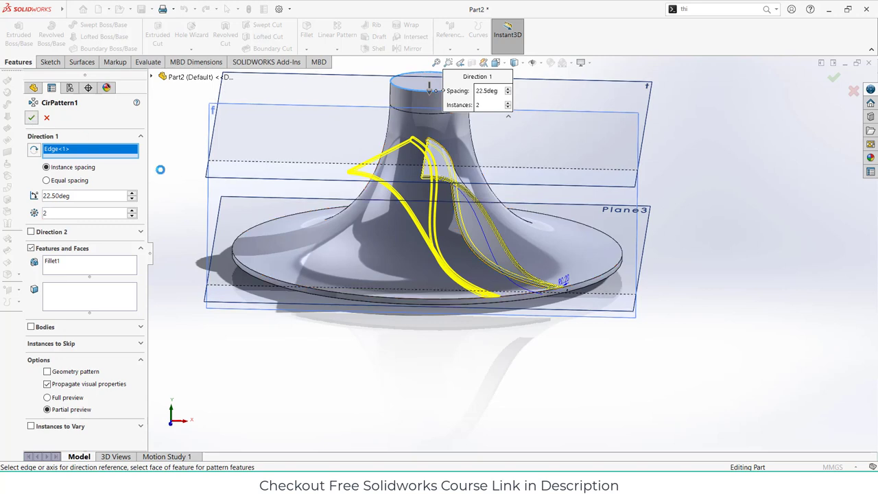
Add the thickened blade to the circular pattern's features alongside the fillet and create the pattern
left_click(92, 273)
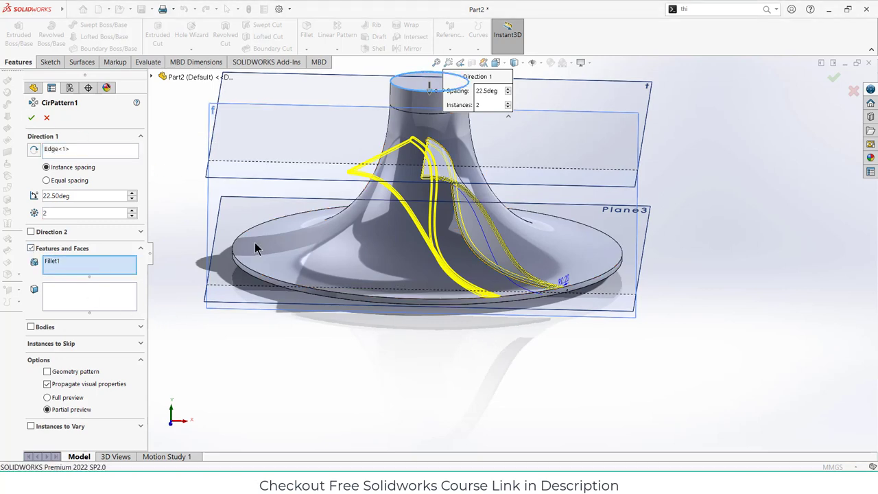
left_click(443, 168)
left_click(31, 118)
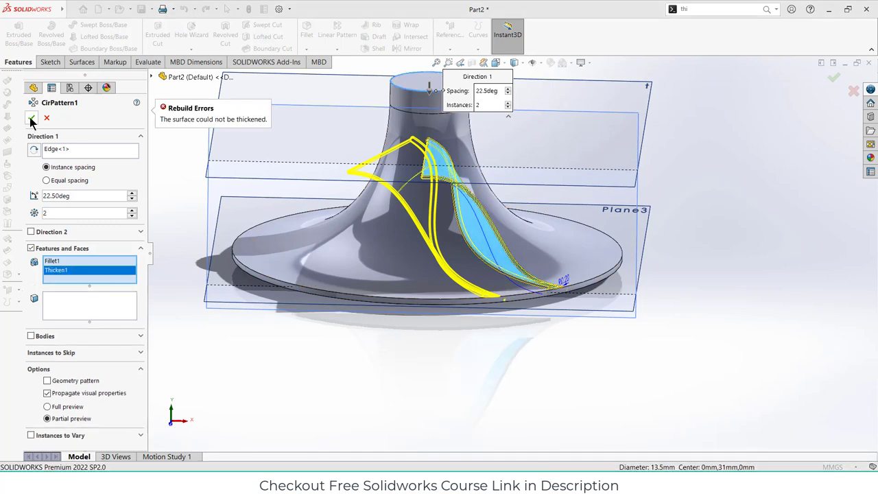
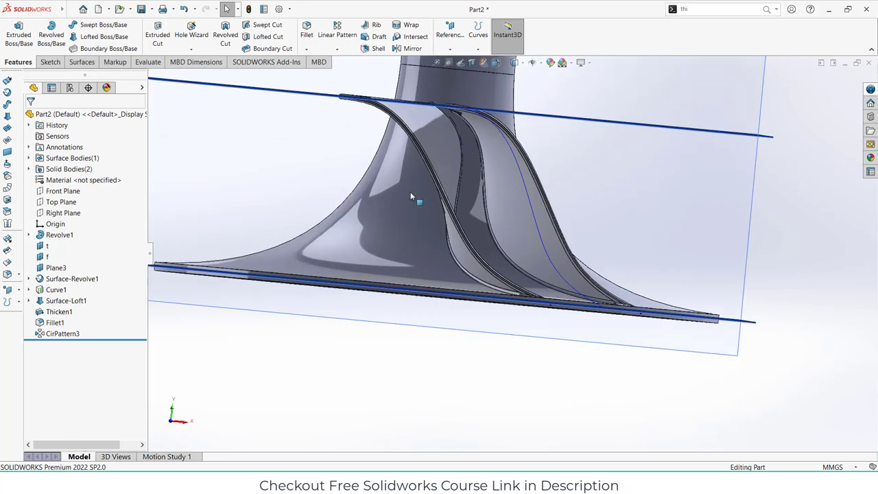
Sketch on the Front Plane a closed four-sided profile about 5.7 mm tall with a slanted inner side, across the patterned blade's upper end
scroll(446, 157, "down", 2)
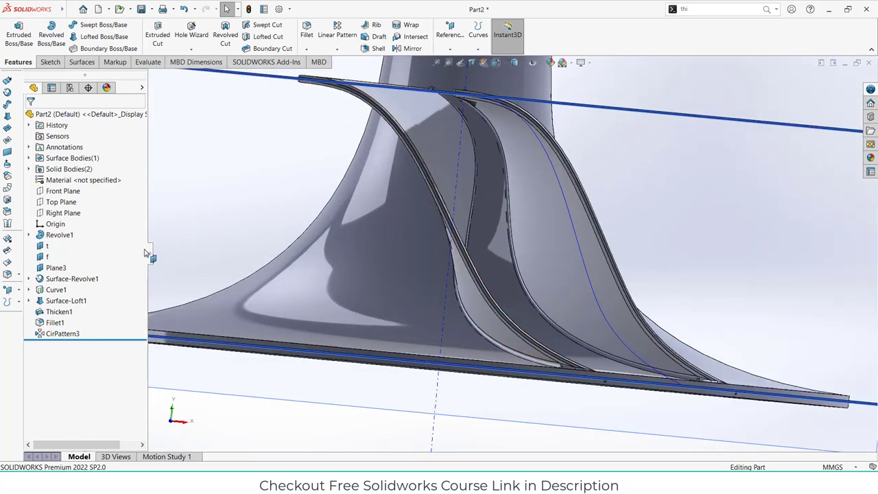
left_click(63, 191)
left_click(69, 177)
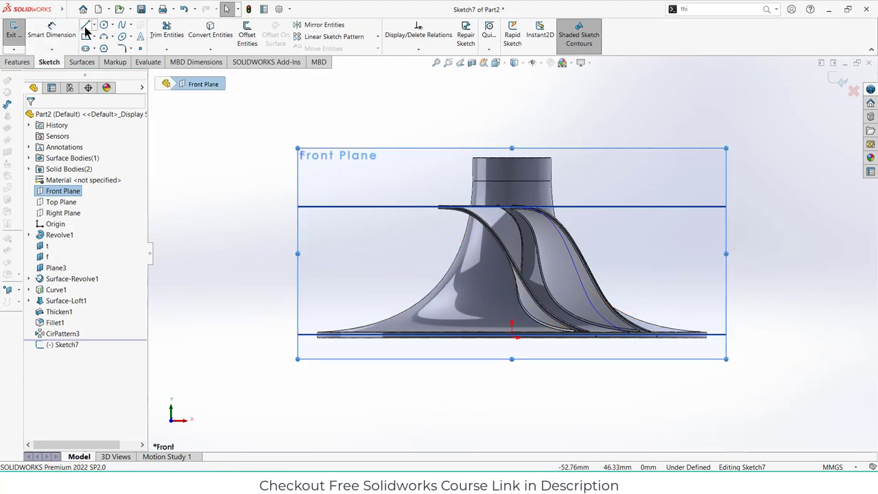
left_click(84, 26)
left_click(395, 230)
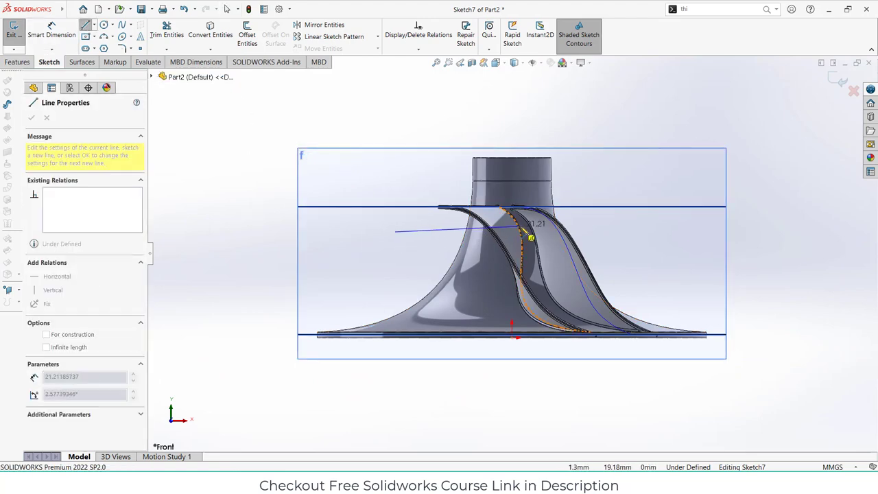
left_click(526, 231)
scroll(511, 216, "down", 5)
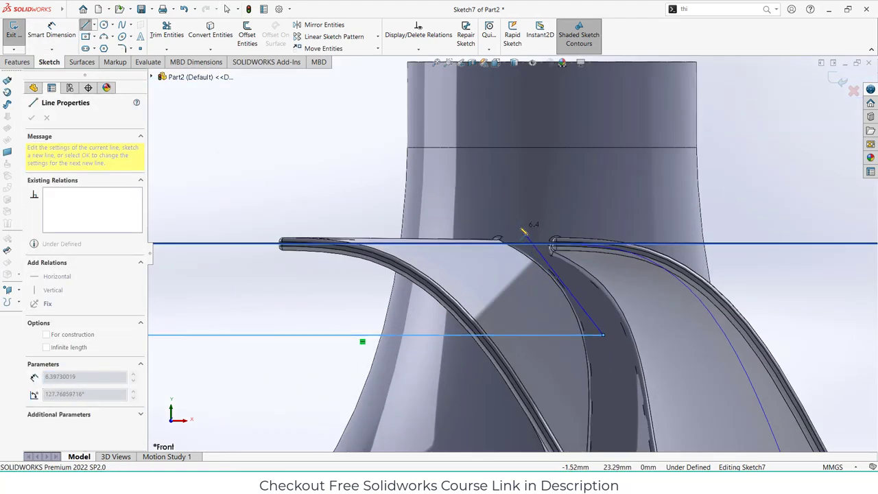
left_click(520, 217)
scroll(511, 233, "up", 3)
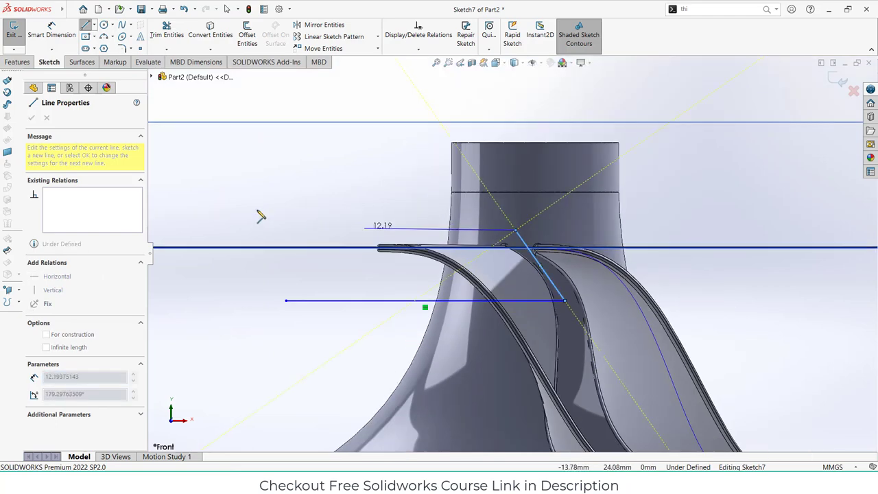
left_click(286, 230)
left_click(286, 300)
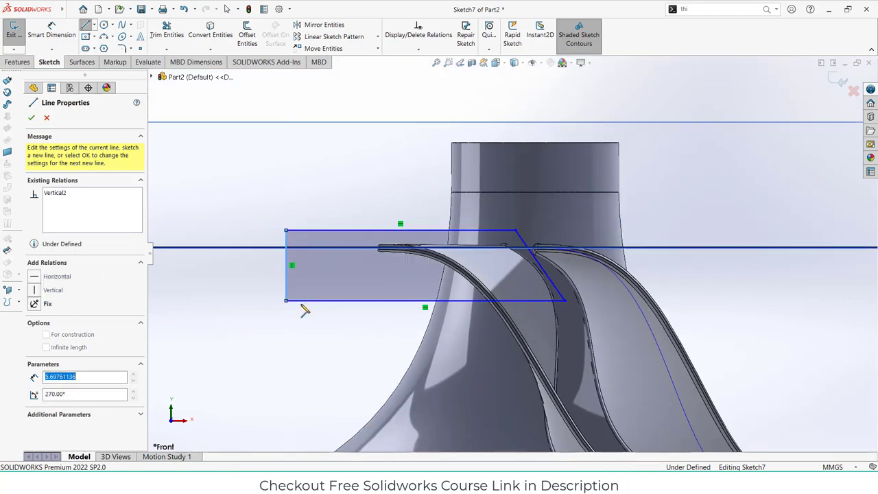
Dimension the profile's lower horizontal line 17 mm above the hub's base edge
scroll(414, 314, "up", 5)
scroll(388, 192, "down", 4)
scroll(377, 221, "up", 2)
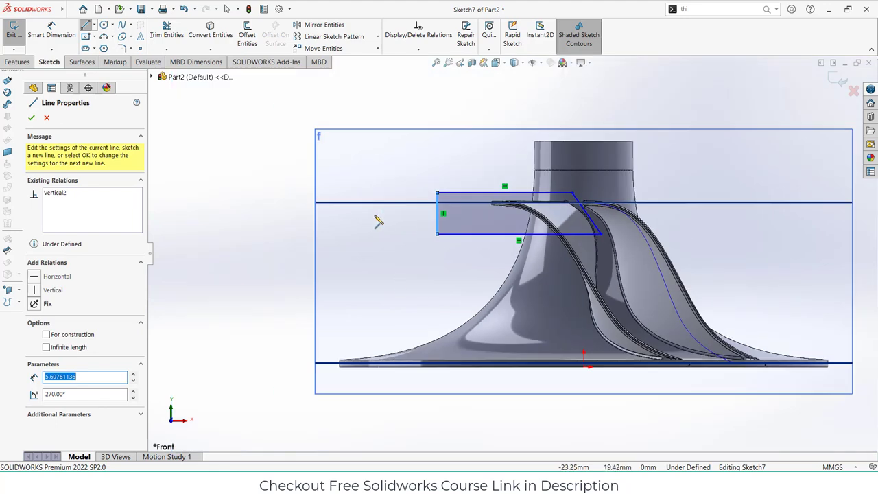
scroll(395, 234, "down", 3)
left_click(52, 31)
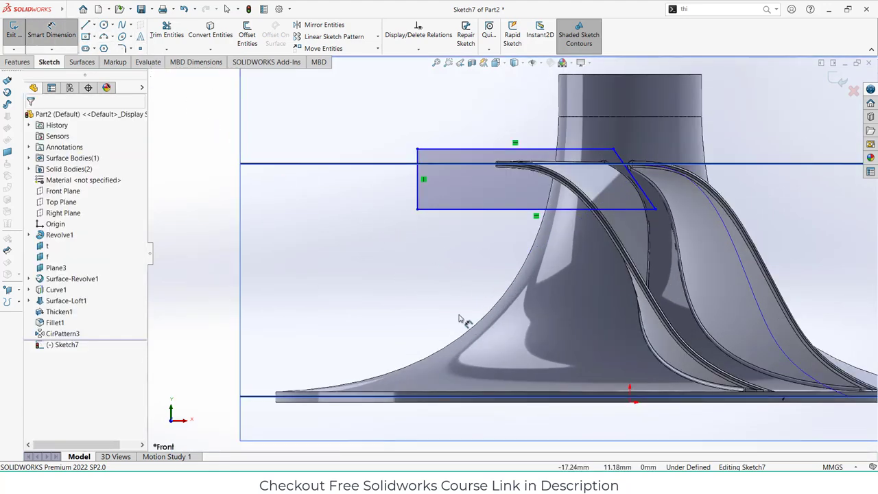
left_click(472, 403)
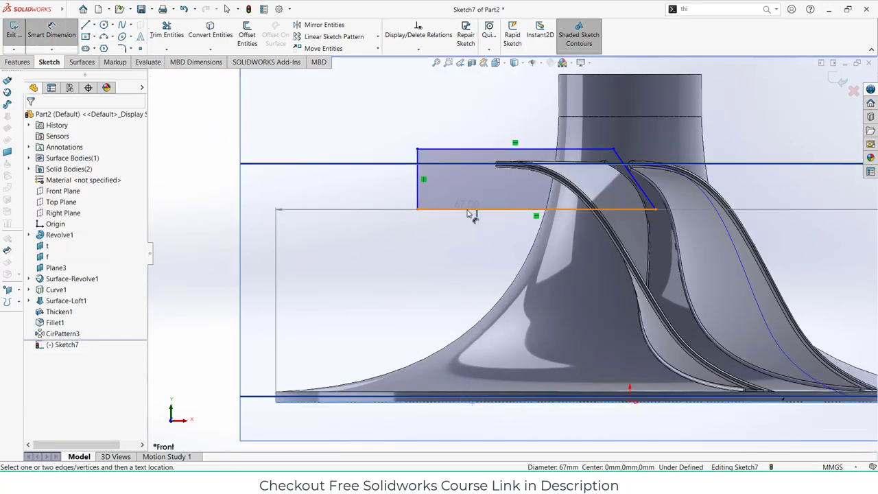
left_click(471, 209)
left_click(394, 241)
type("17")
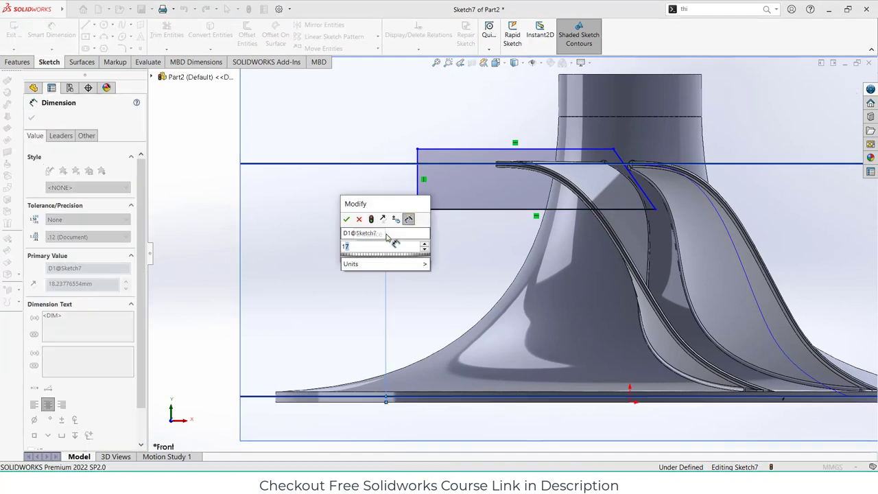
key("Return")
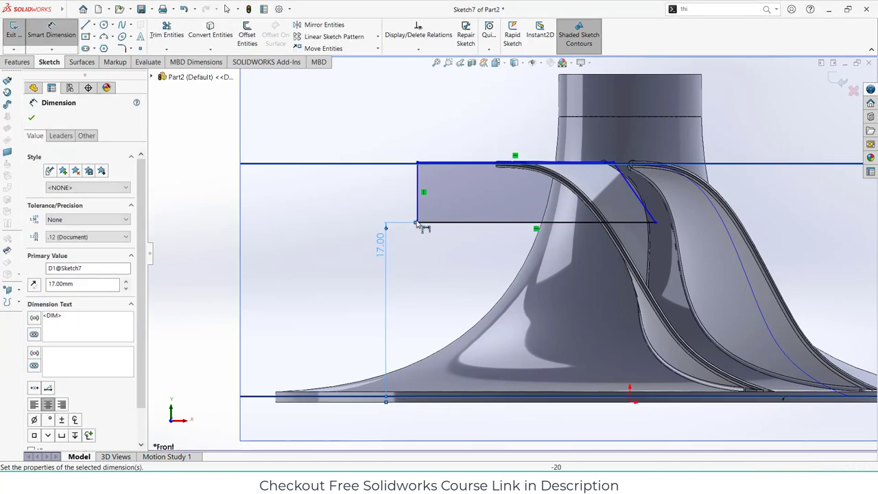
Dimension the profile's upper horizontal line 25 mm above the hub's base edge
left_click(450, 166)
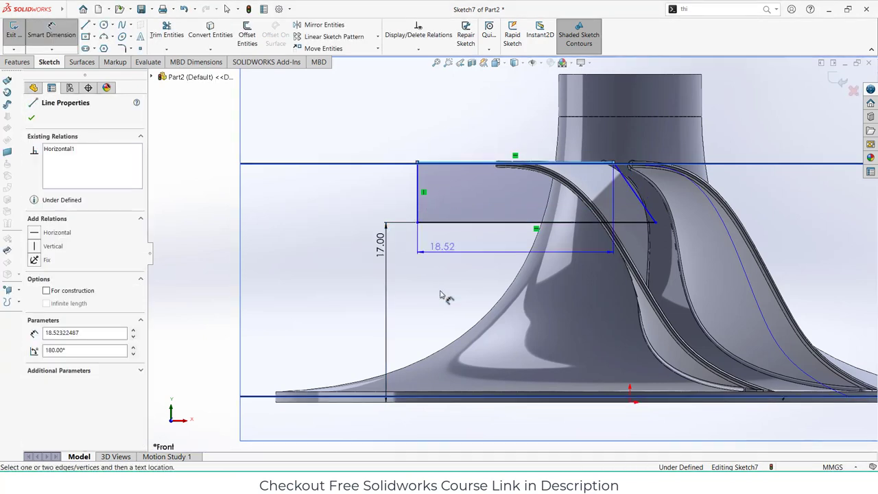
left_click(441, 401)
left_click(312, 312)
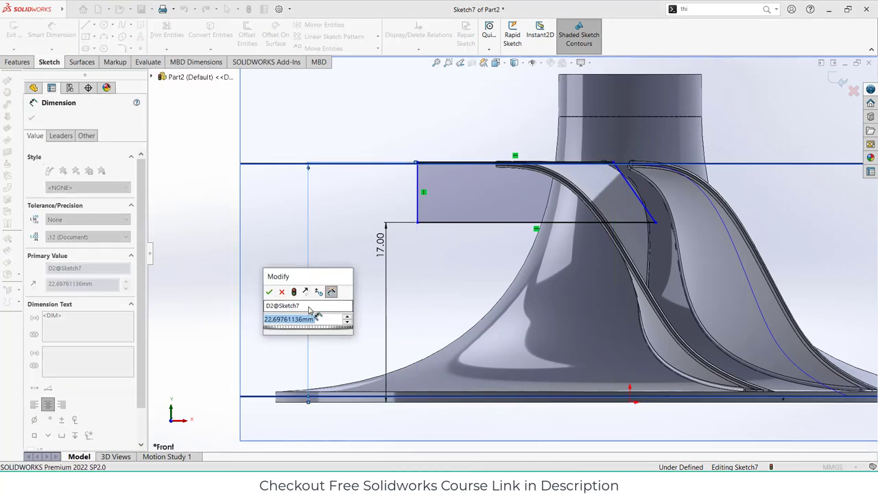
key("Return")
Reposition the slanted line's lower endpoint to about X 2.8 mm and its upper endpoint to about X -2.16 mm, clearing the neighbouring blade
scroll(608, 225, "up", 3)
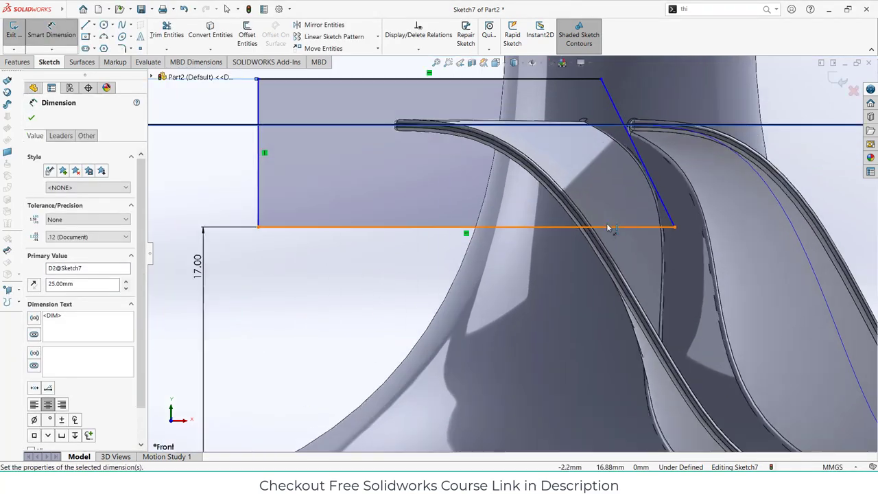
left_click(58, 36)
scroll(623, 190, "up", 5)
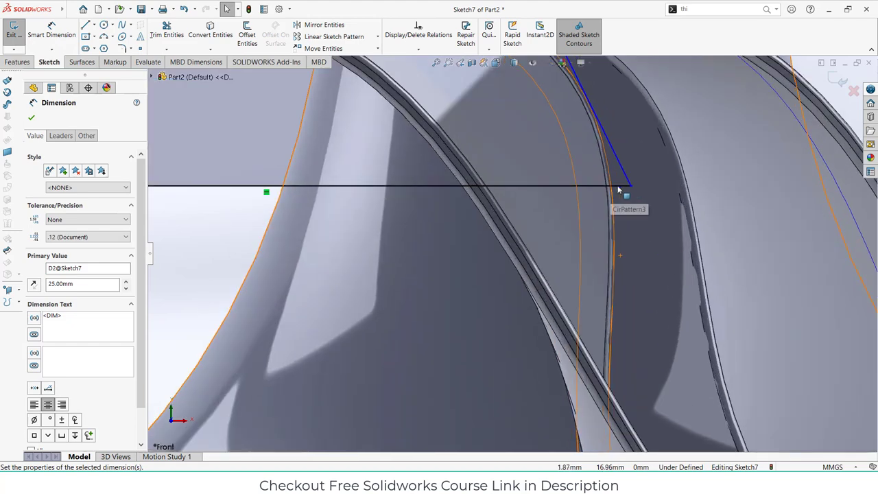
left_click(631, 186)
left_click_drag(631, 186, 643, 188)
scroll(643, 190, "down", 3)
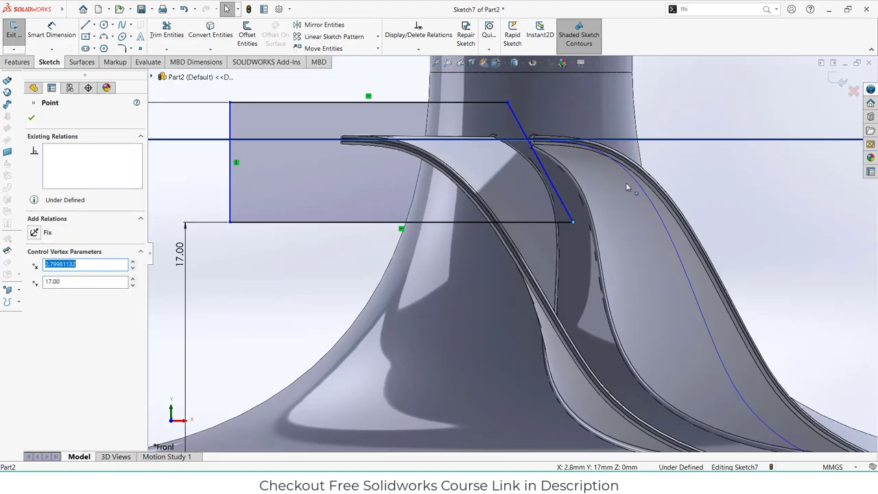
scroll(519, 146, "up", 4)
scroll(535, 155, "up", 2)
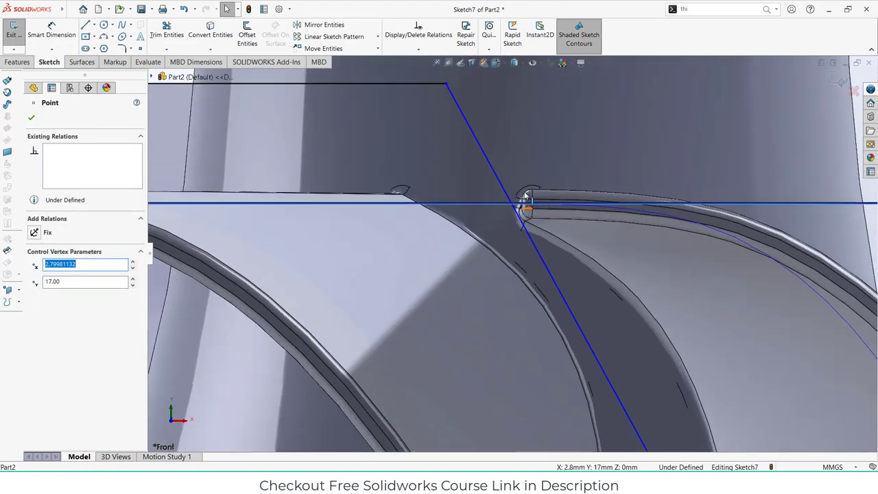
left_click_drag(446, 86, 421, 90)
scroll(486, 182, "down", 2)
scroll(485, 182, "down", 3)
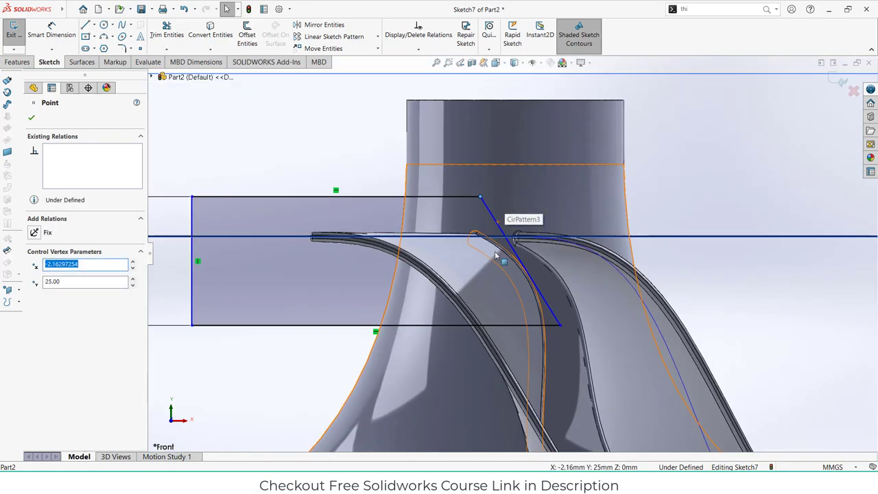
Start an extruded cut from the profile, beginning at a 50 mm offset from the sketch plane
middle_click_drag(486, 182, 205, 231)
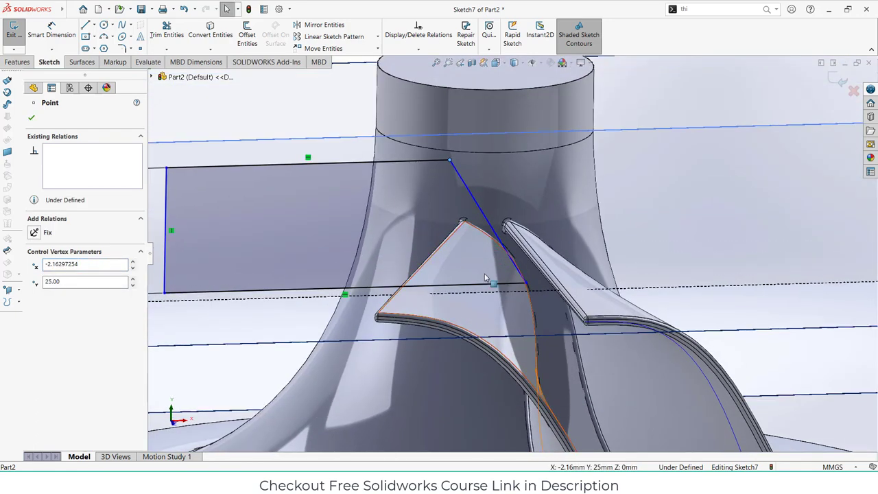
left_click(16, 63)
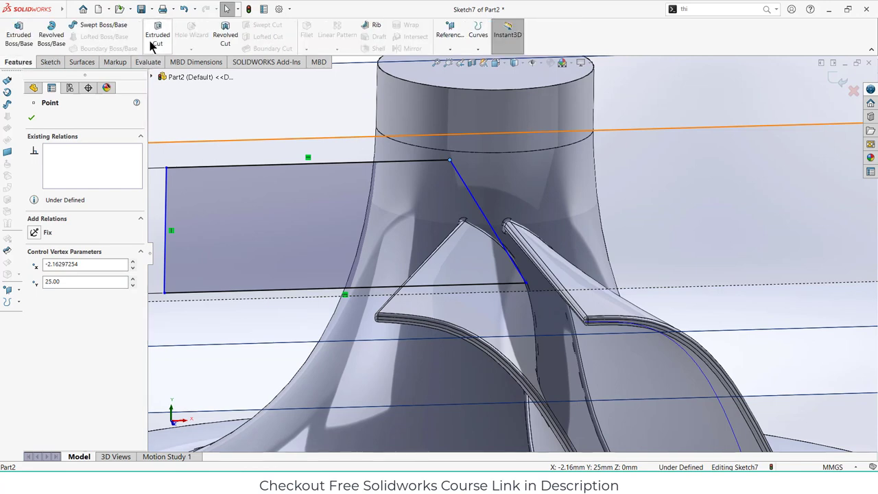
left_click(154, 43)
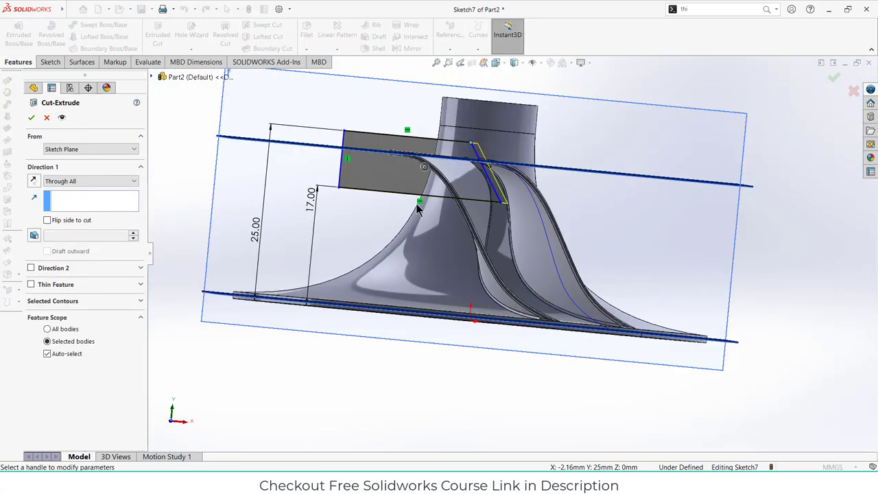
left_click(87, 148)
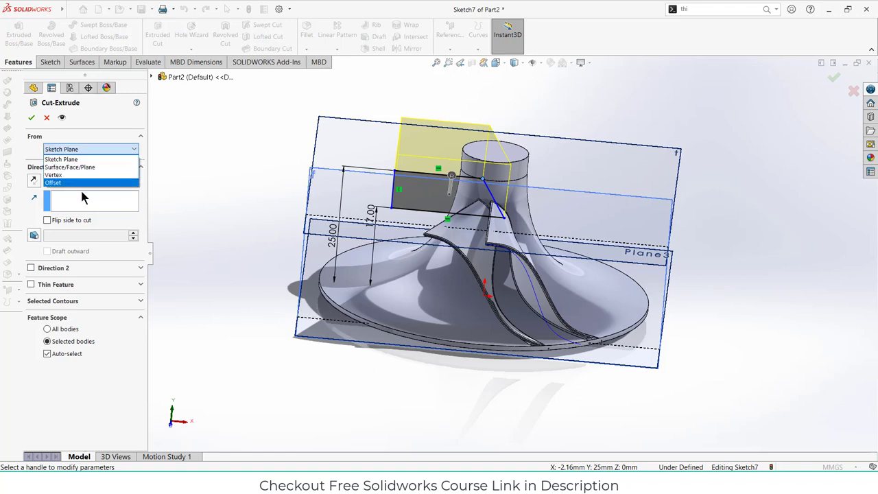
left_click(87, 180)
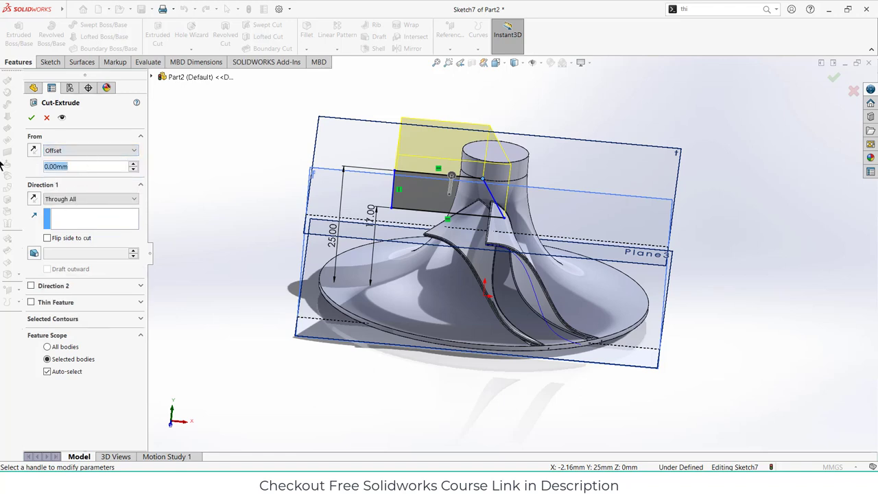
type("50")
key("Return")
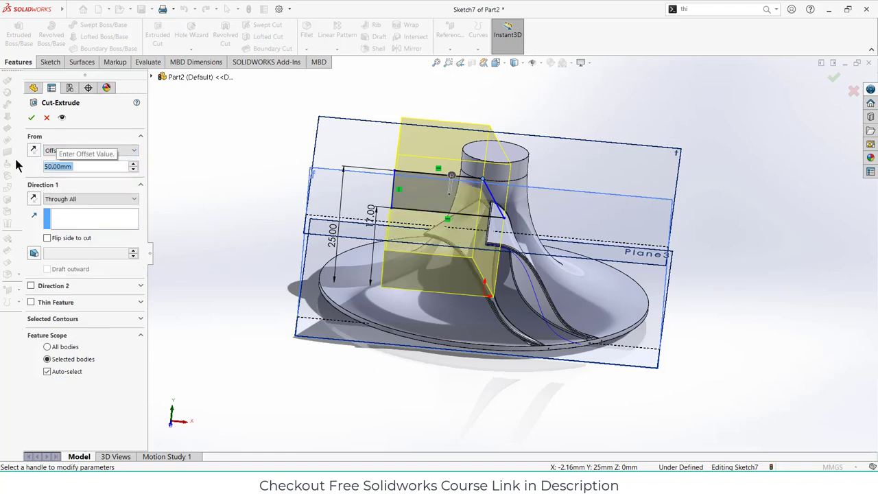
Set the cut's end condition to Up To Surface, pick the hub's flared face and create the cut
left_click(69, 204)
left_click(77, 247)
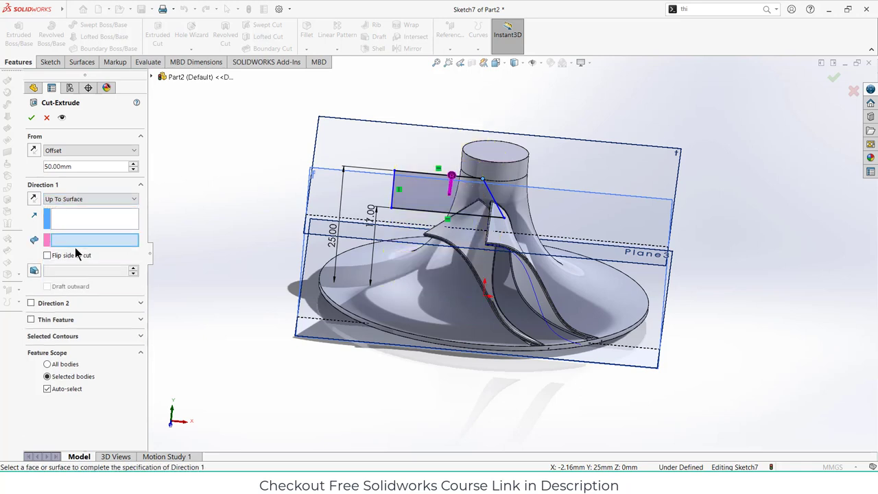
left_click(106, 224)
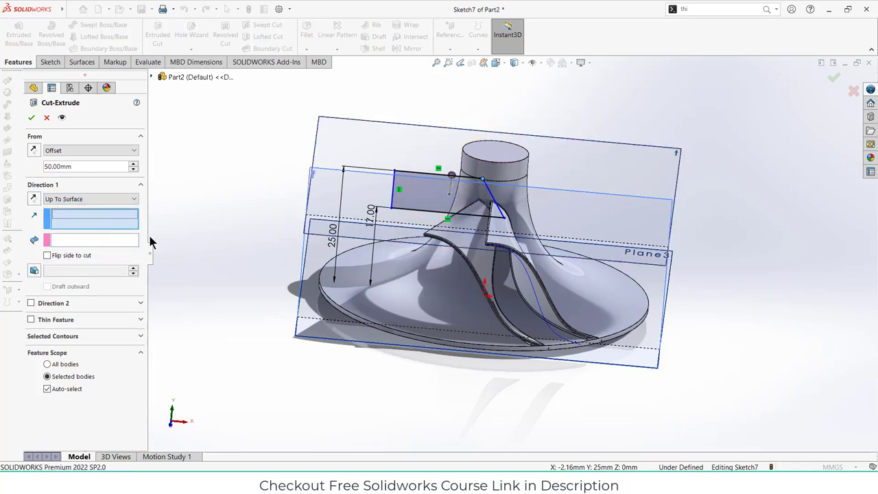
left_click(105, 241)
left_click(447, 227)
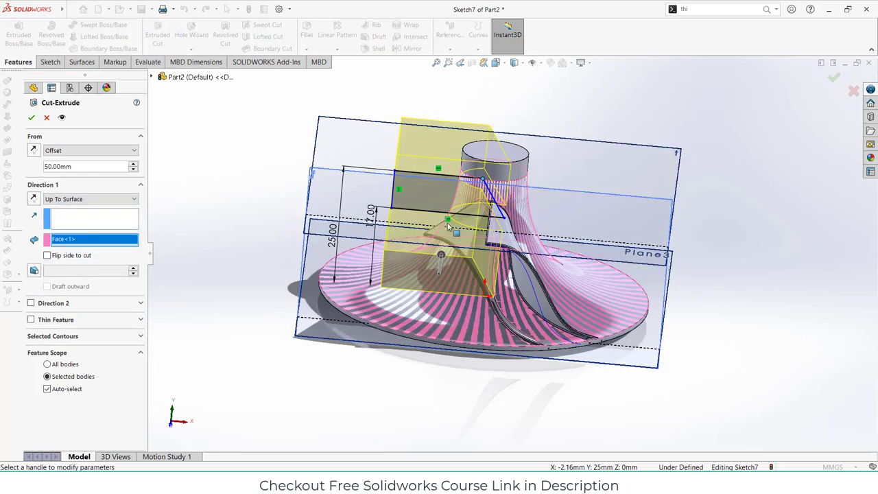
middle_click_drag(448, 227, 525, 268)
scroll(525, 268, "down", 3)
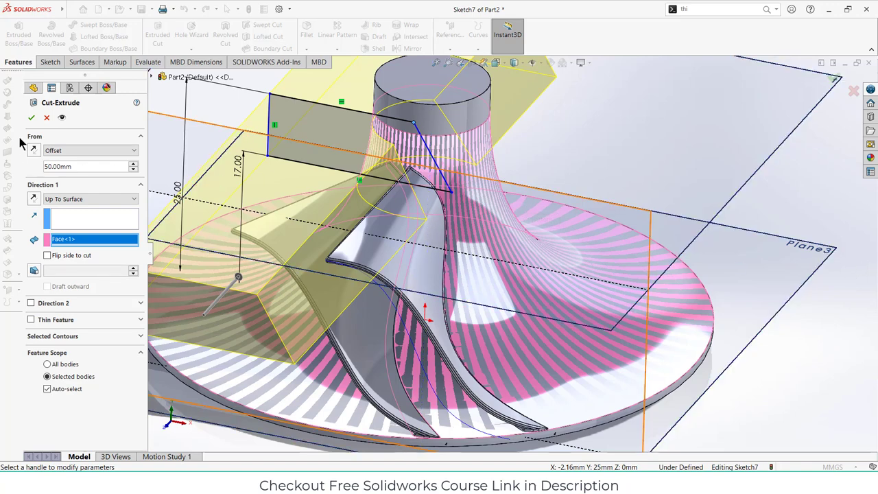
left_click(31, 120)
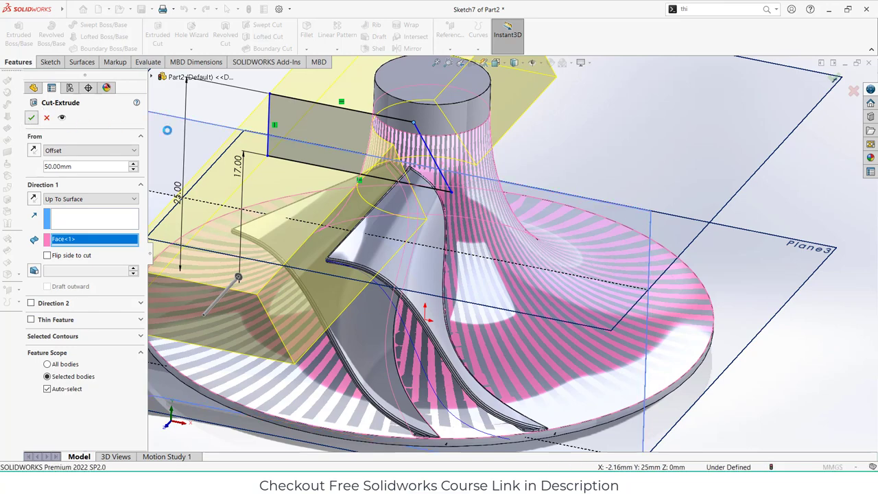
Fillet the trimmed upper edge of the shorter splitter blade with a 0.2 mm symmetric radius
middle_click_drag(522, 179, 577, 156)
scroll(577, 157, "down", 2)
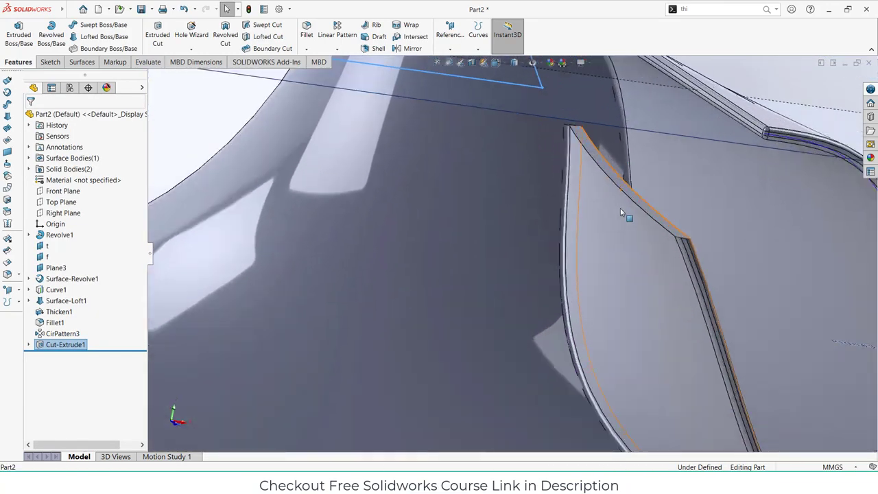
left_click(308, 30)
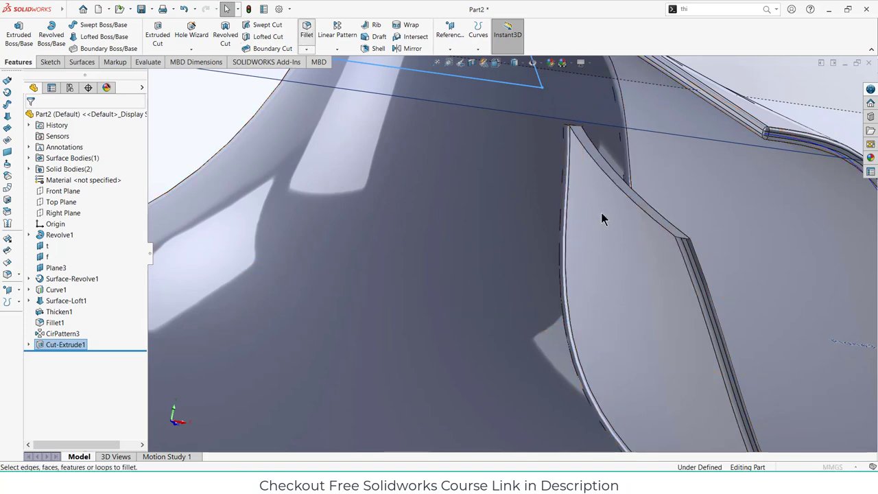
left_click(659, 222)
scroll(659, 222, "down", 2)
scroll(642, 241, "up", 2)
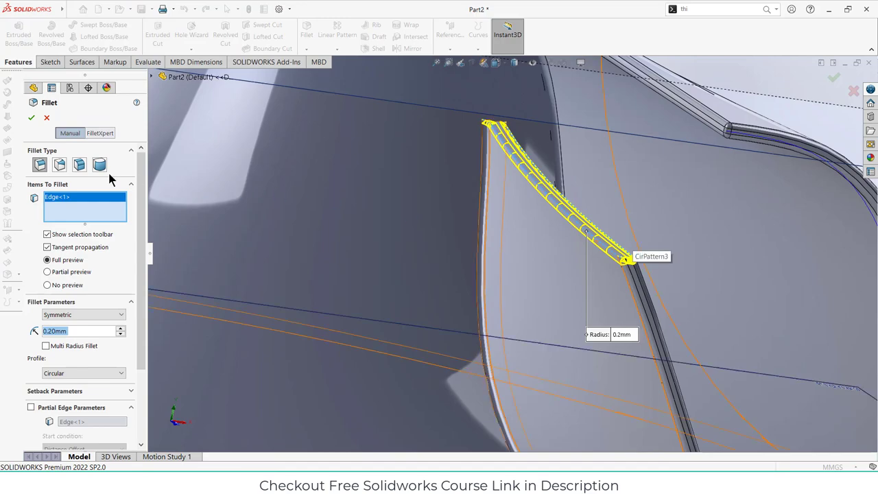
left_click(31, 119)
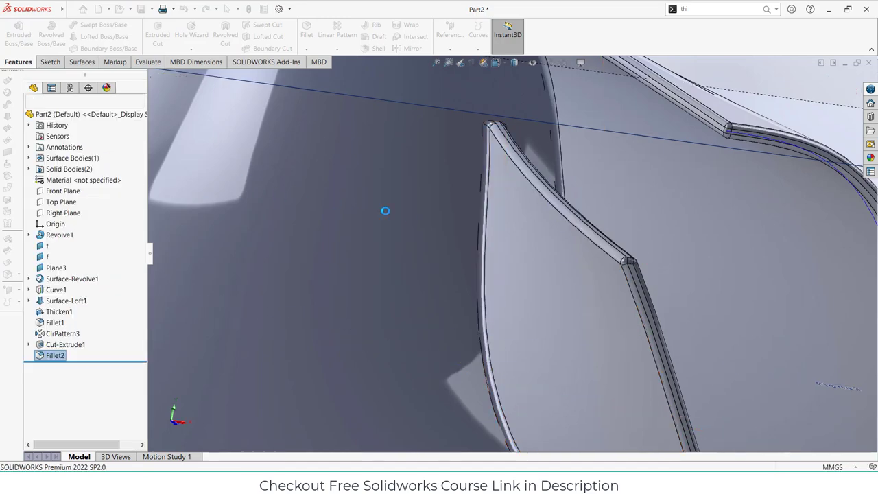
Start a circular pattern that uses the circular top edge of the hub as its rotation reference
scroll(384, 210, "up", 5)
scroll(386, 216, "up", 2)
middle_click_drag(750, 143, 634, 199)
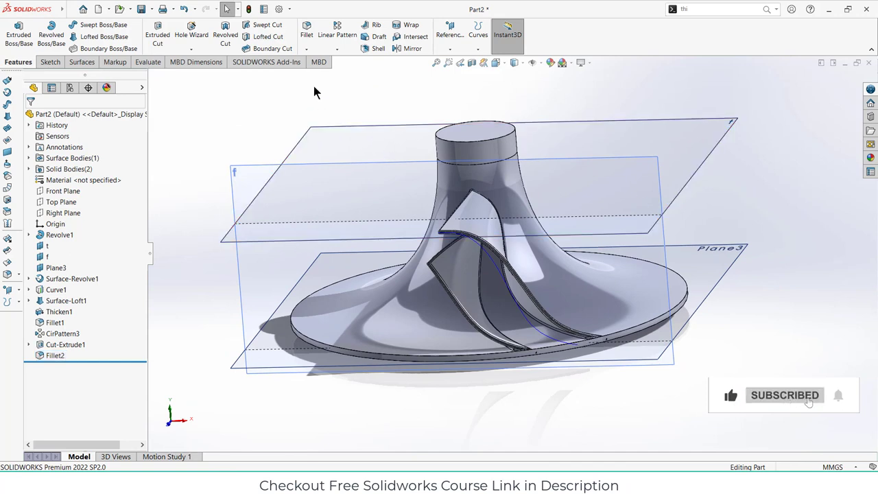
left_click(337, 49)
left_click(346, 72)
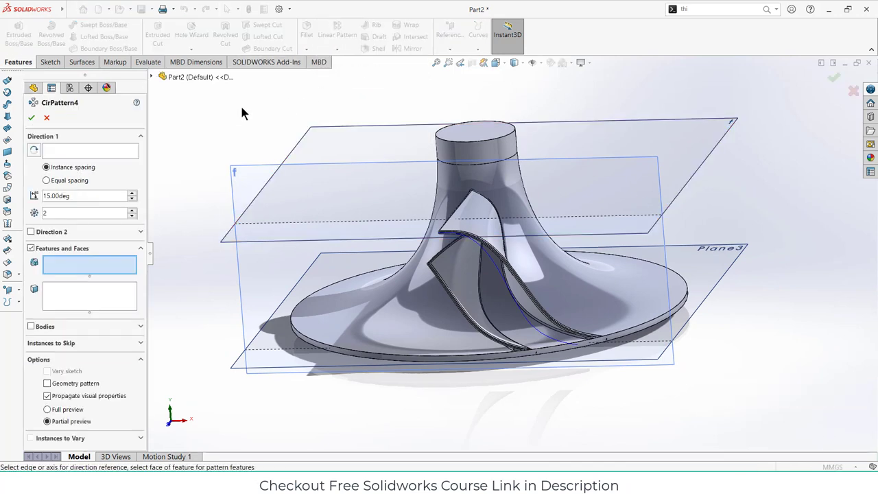
left_click(461, 140)
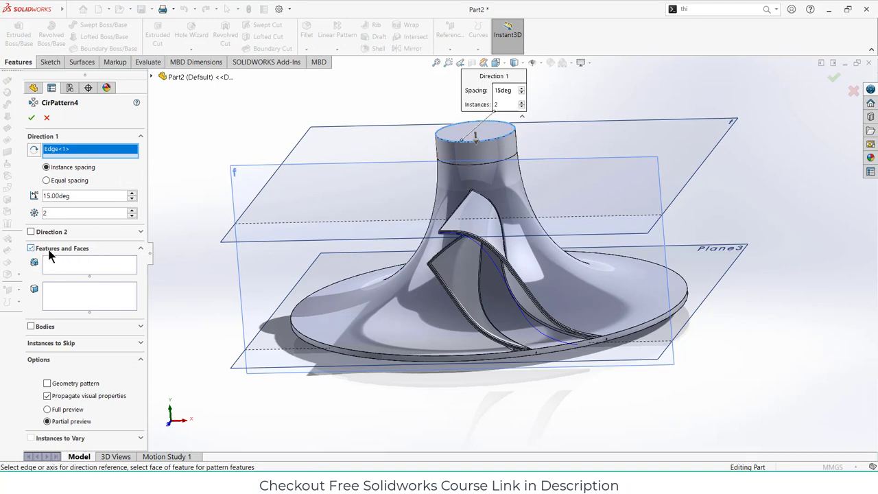
Try to pick the blades as features for the circular pattern, and switch it to equal spacing over 360°
left_click(88, 261)
scroll(452, 267, "down", 3)
left_click(469, 288)
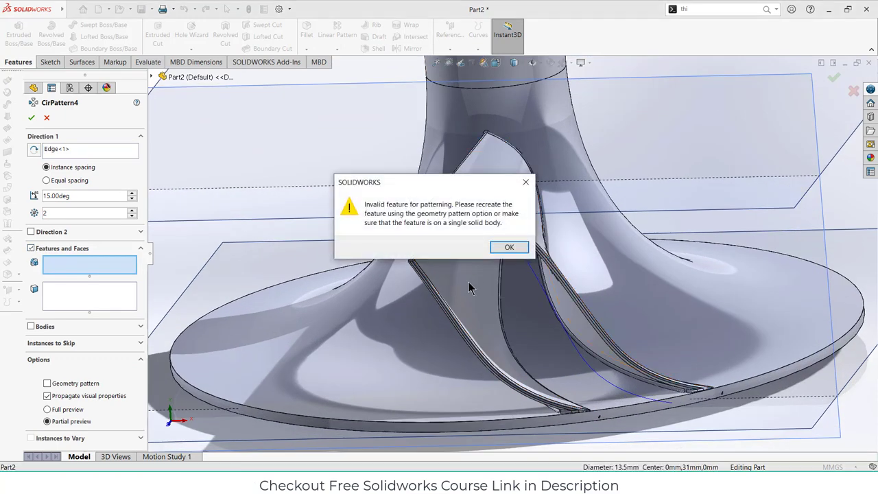
left_click(508, 247)
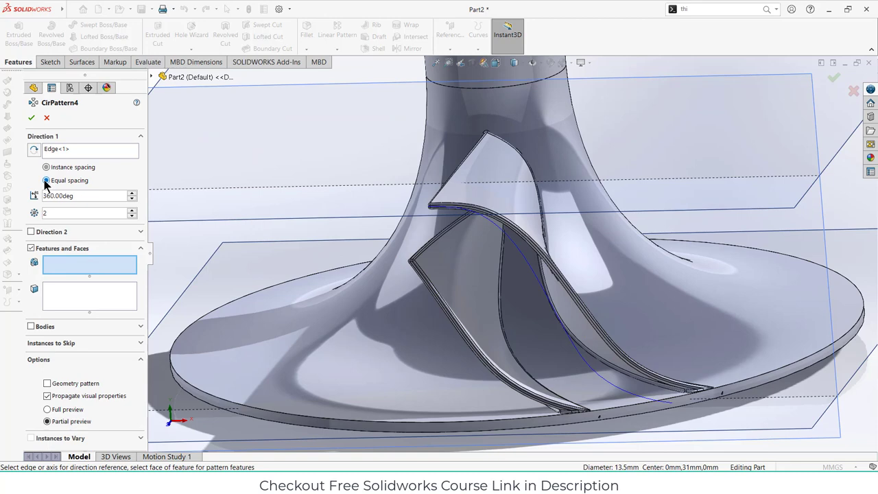
left_click(494, 193)
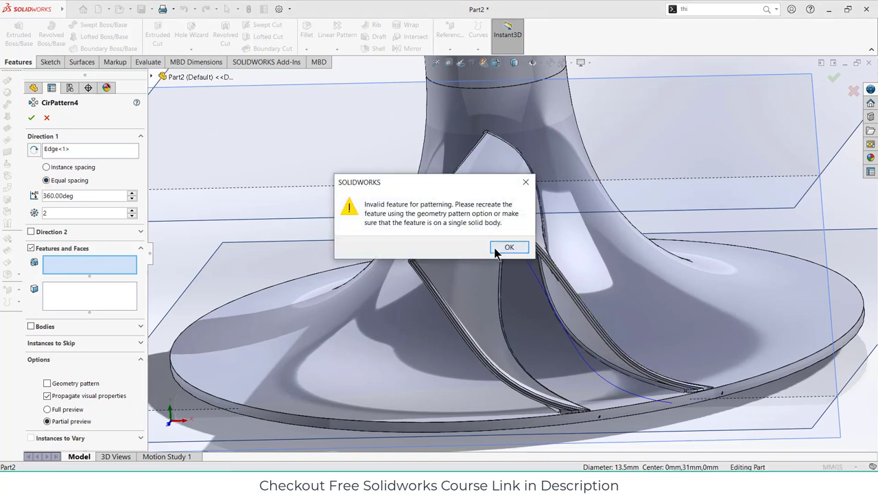
left_click(508, 245)
Pattern bodies instead of features, select the splitter and full blade bodies, and create the circular pattern around the hub
left_click(30, 248)
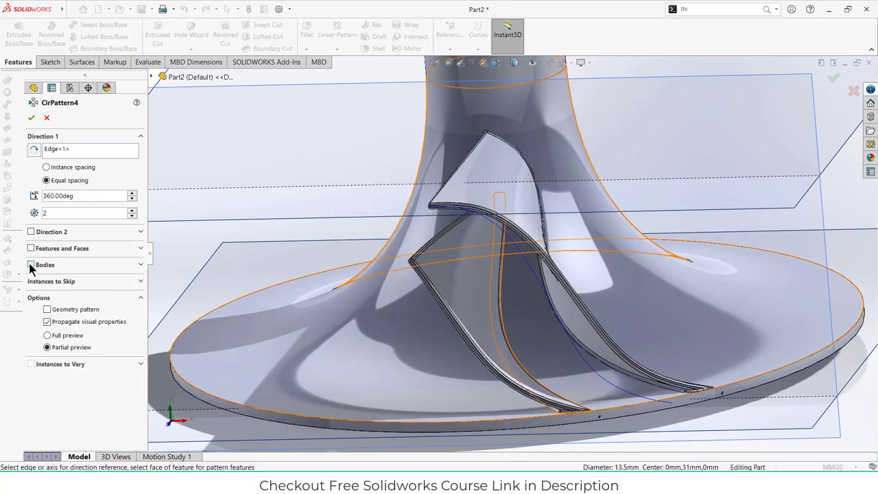
left_click(30, 265)
left_click(461, 282)
left_click(479, 198)
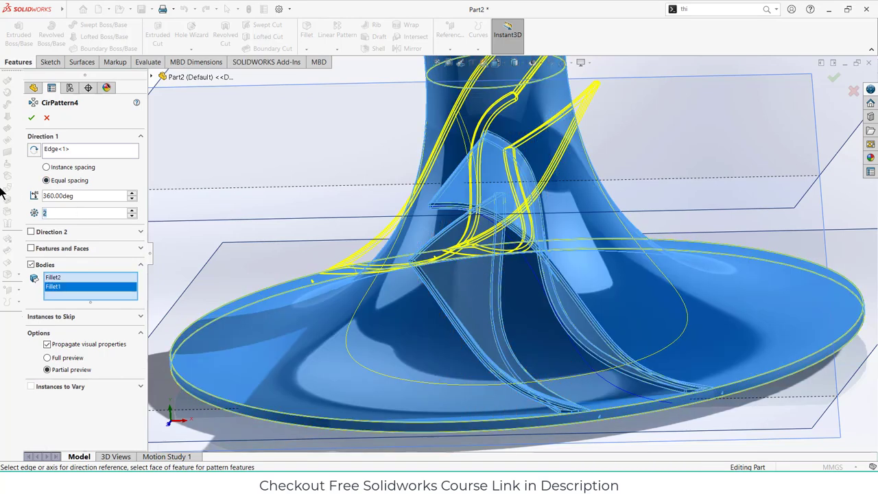
left_click(31, 118)
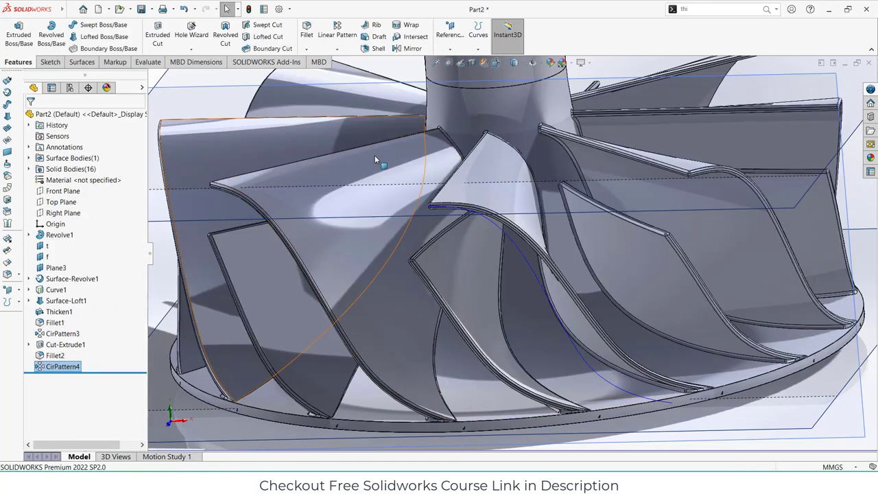
Start a new sketch on the Front Plane
scroll(375, 155, "up", 5)
middle_click_drag(375, 155, 594, 270)
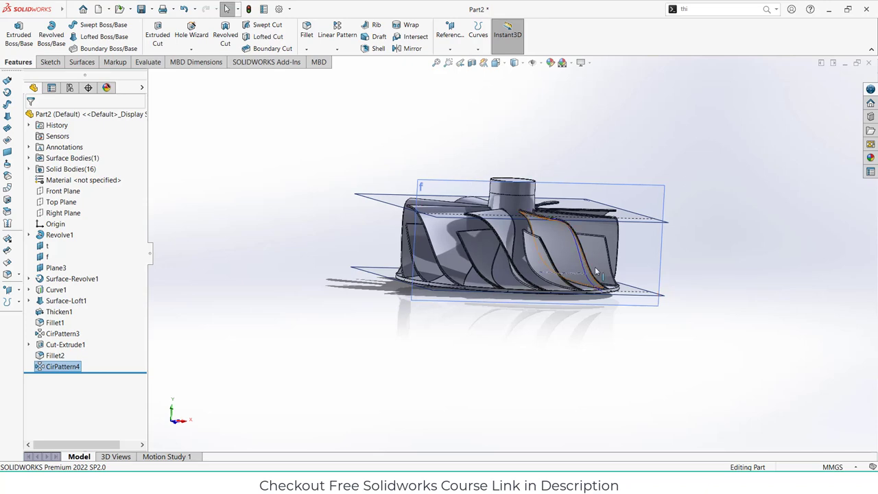
left_click(61, 192)
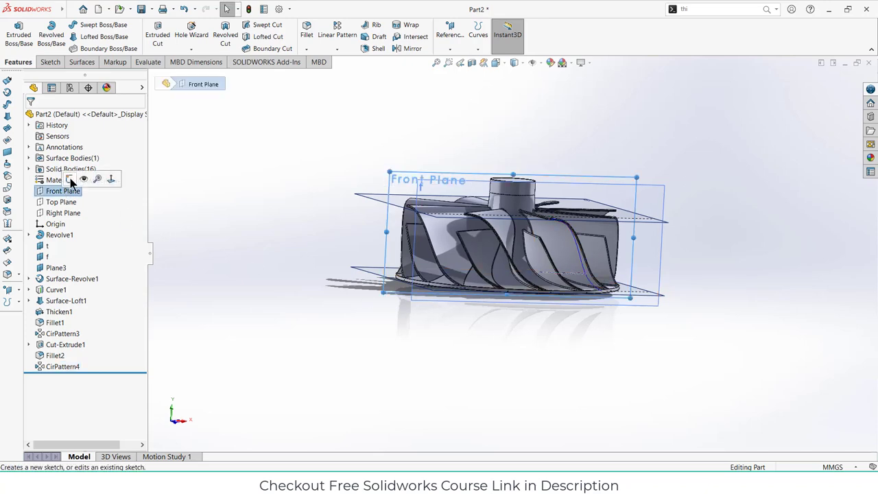
left_click(73, 180)
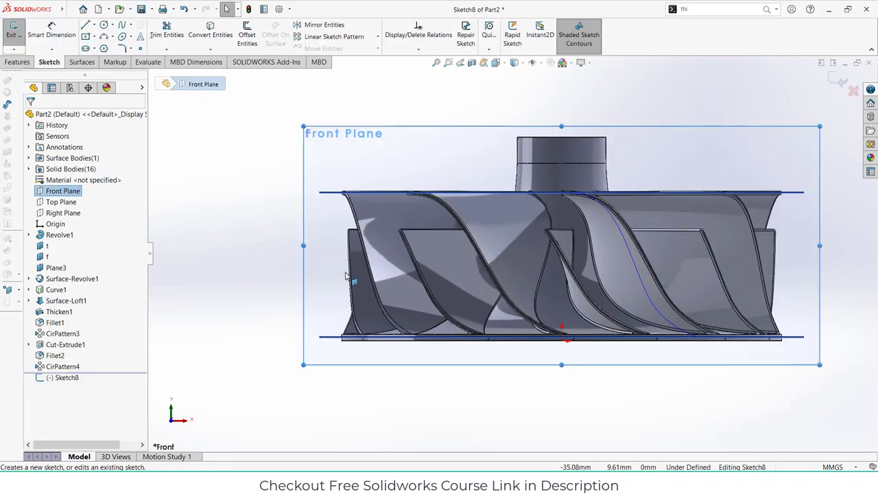
Sketch a three-point arc of about 20 mm radius from above the blades down across their outer side
left_click(85, 26)
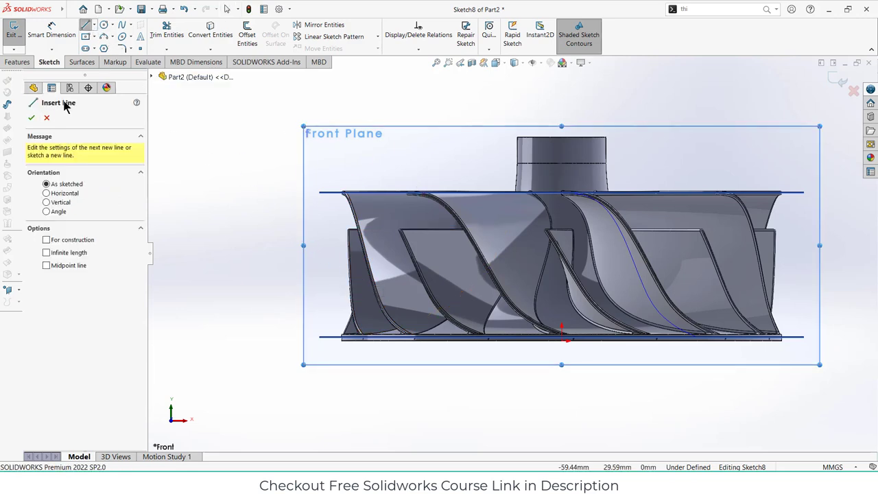
left_click(104, 25)
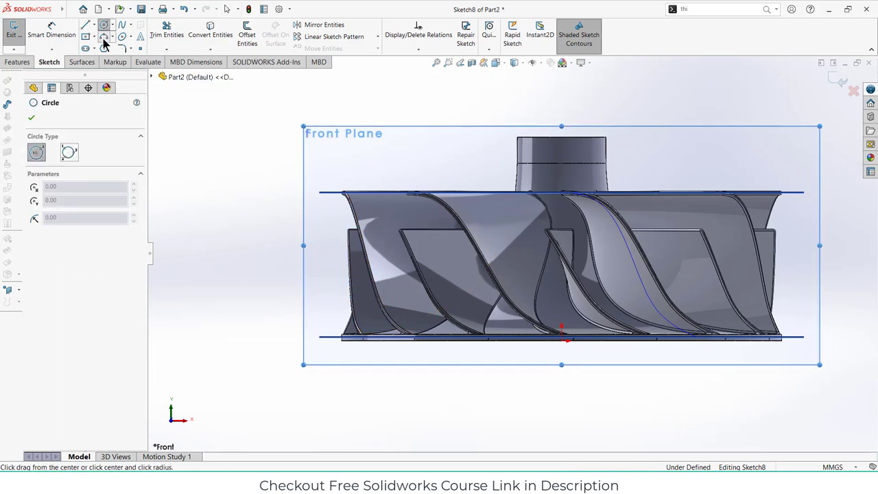
left_click(103, 37)
left_click(434, 145)
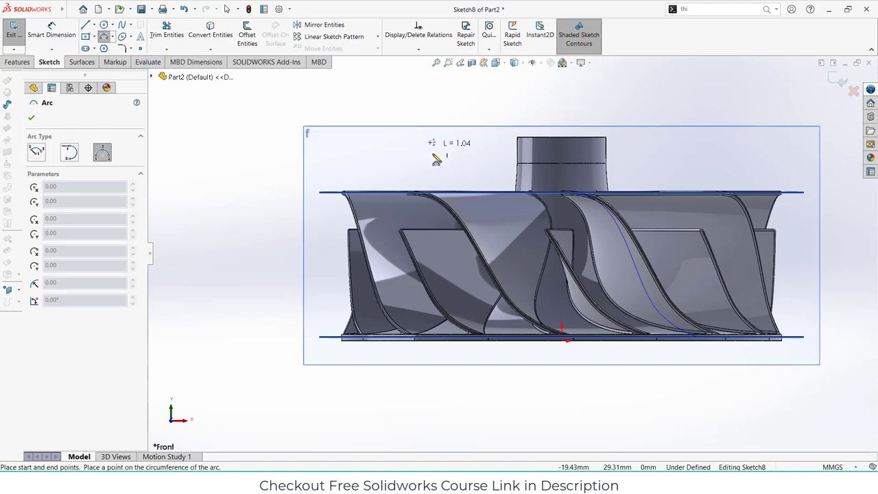
left_click(341, 271)
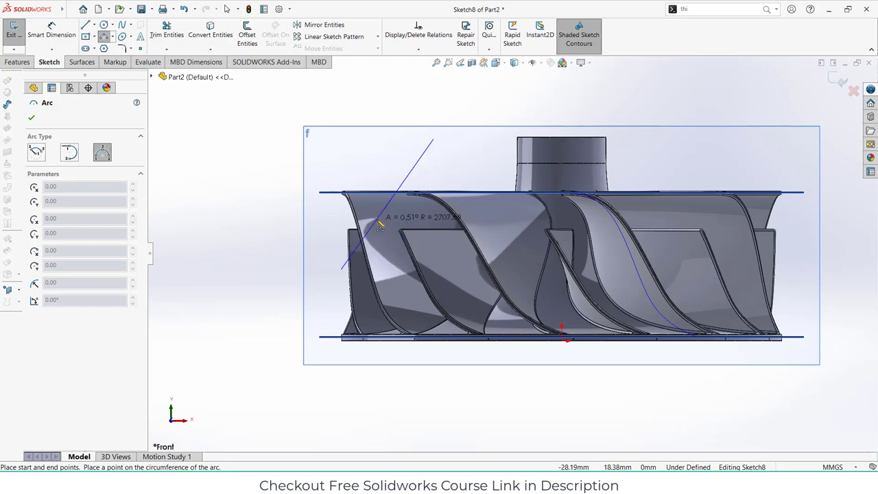
left_click(399, 237)
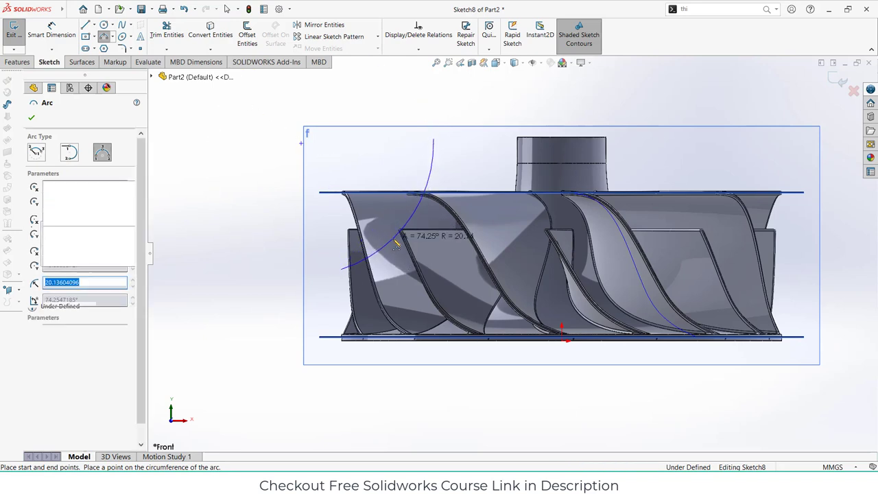
From the arc's upper end, draw a short vertical line, a horizontal line about 19.5 mm to the hub axis, and a vertical line up
left_click(86, 25)
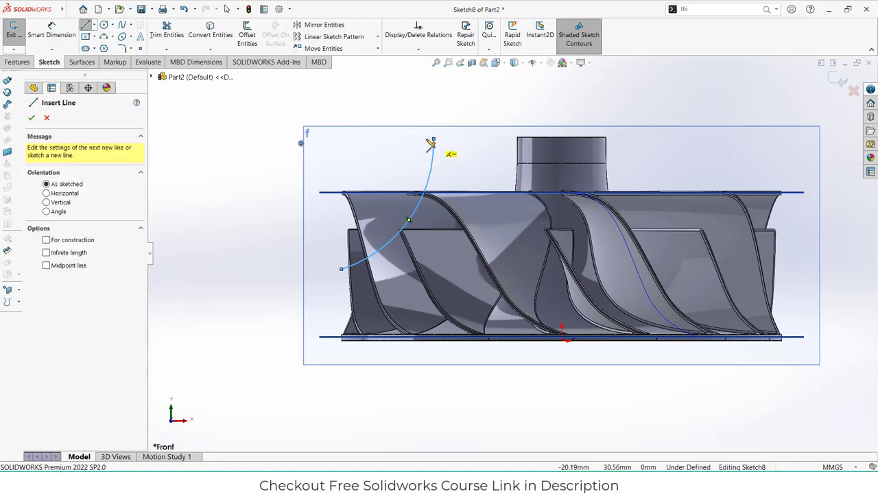
left_click(433, 141)
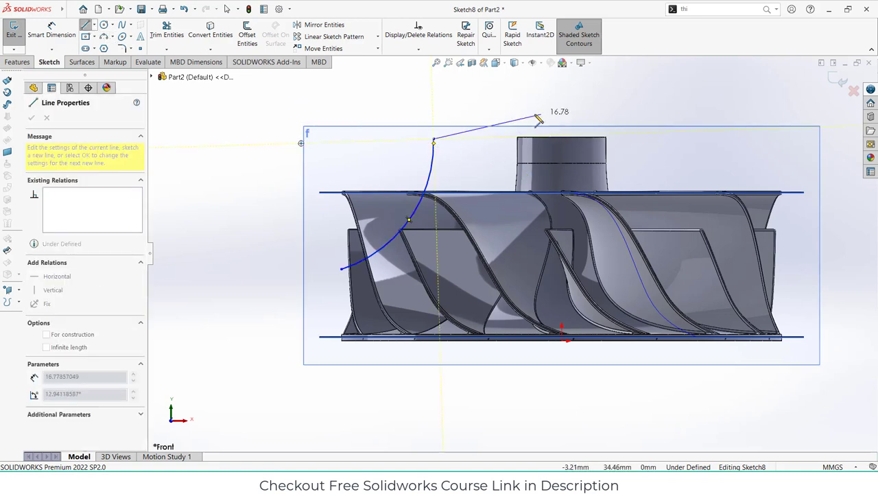
left_click(433, 117)
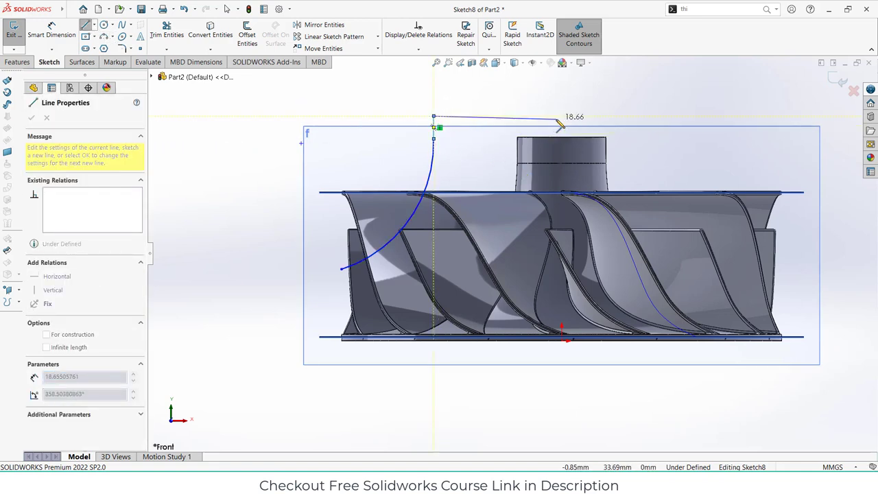
left_click(561, 116)
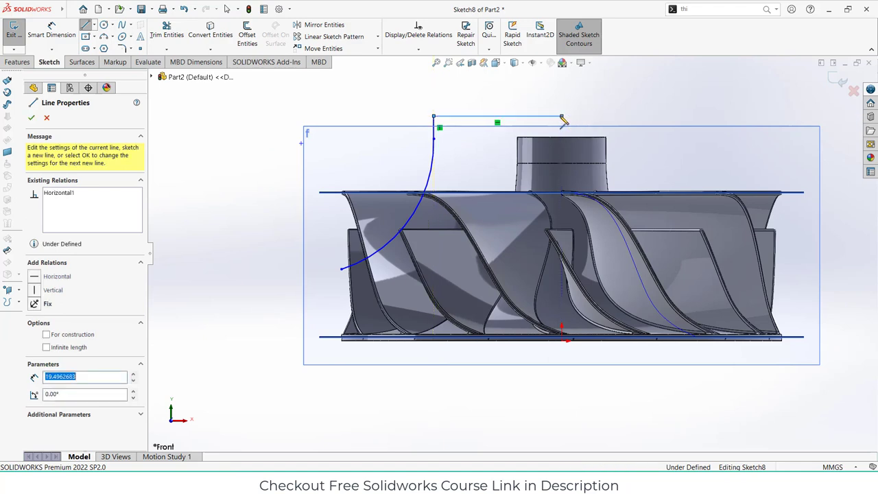
left_click(561, 77)
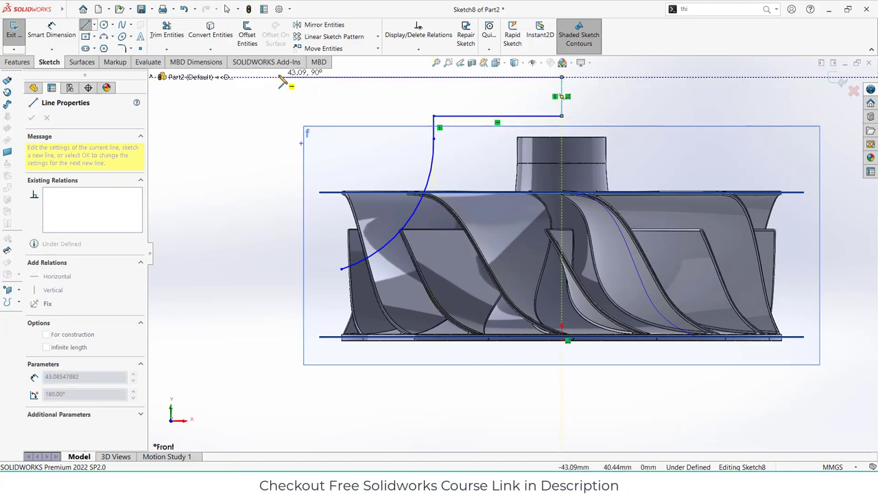
Close the profile with lines running outward past the blades, down below the hub base, inward, and up to the arc's lower end
left_click(300, 77)
scroll(317, 335, "down", 2)
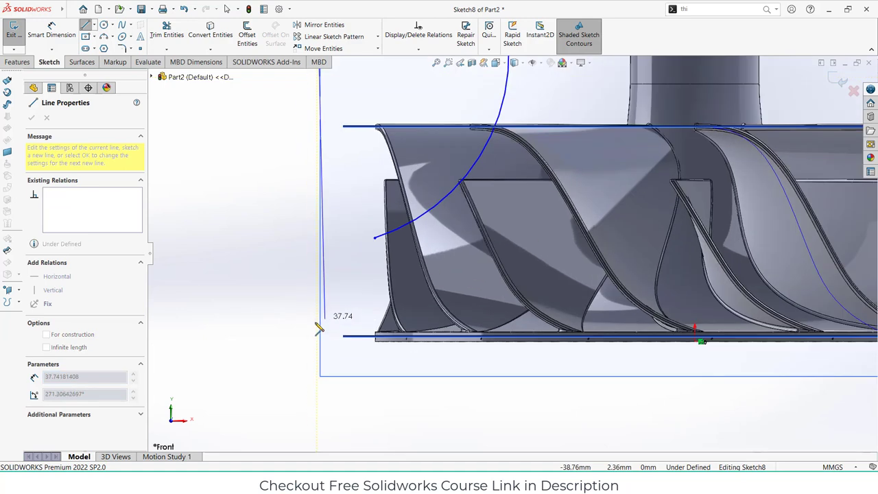
left_click(317, 345)
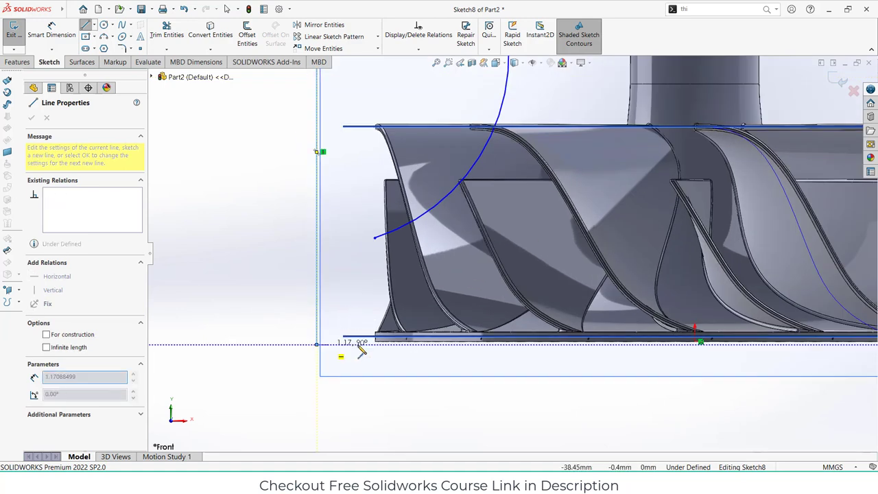
left_click(378, 344)
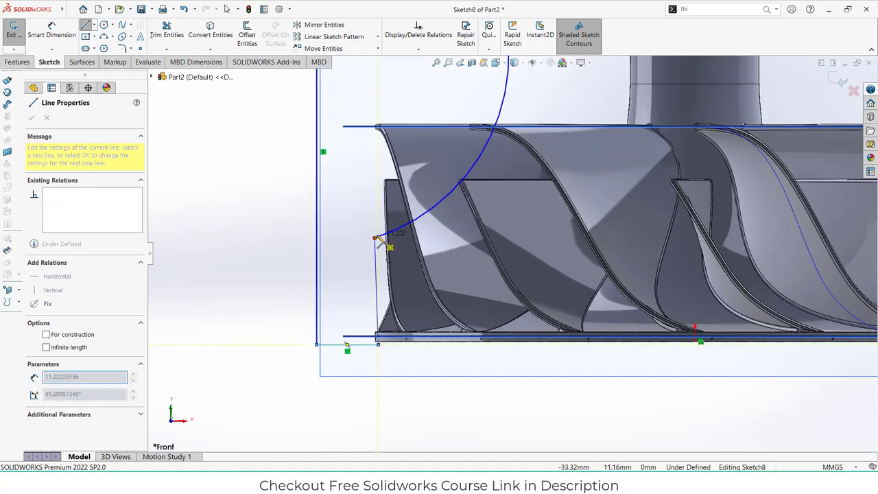
scroll(378, 240, "down", 3)
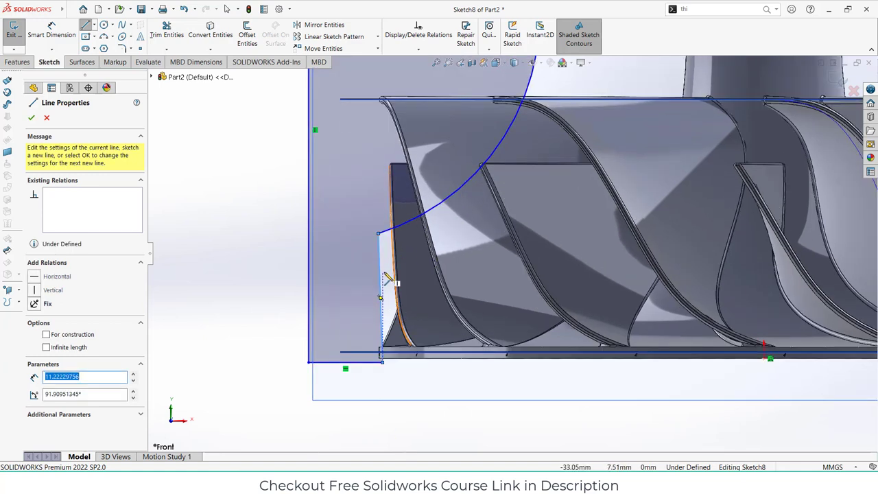
Make the closing line between the arc's lower end and the profile's bottom line vertical
key("Escape")
left_click(381, 274)
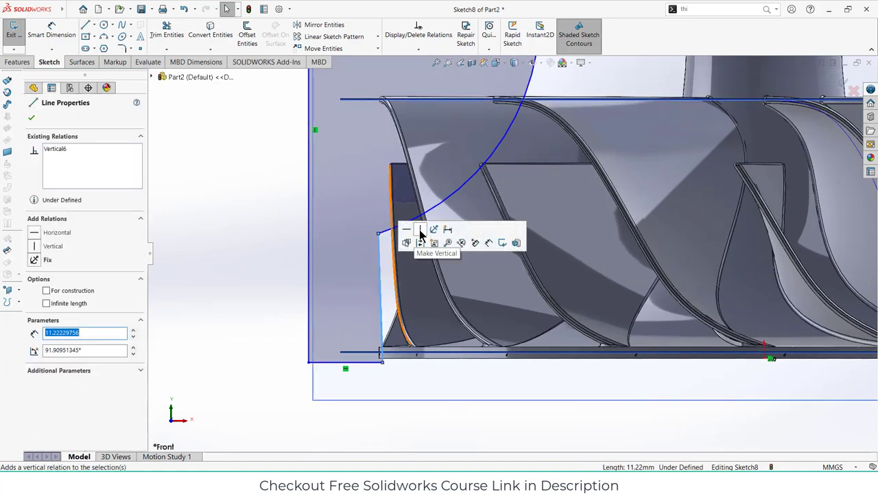
scroll(379, 276, "up", 1)
key("f")
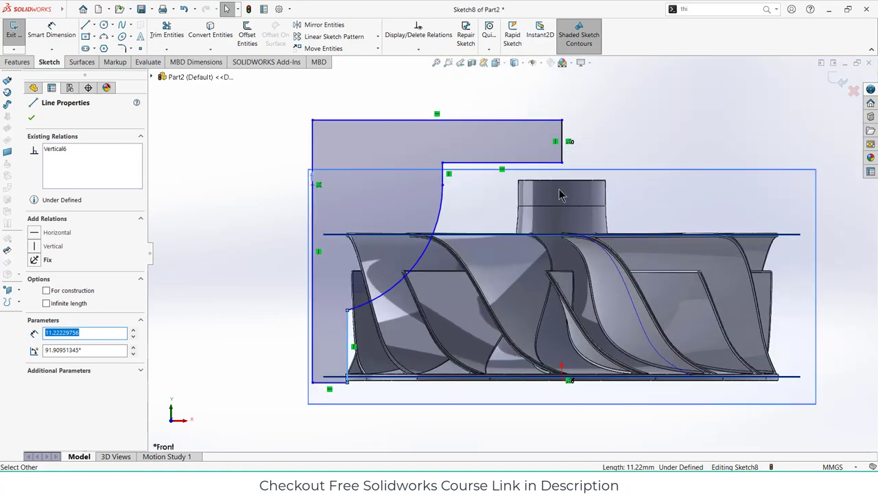
Dimension the profile's arc with a radius of 20 mm
left_click(54, 34)
left_click(427, 255)
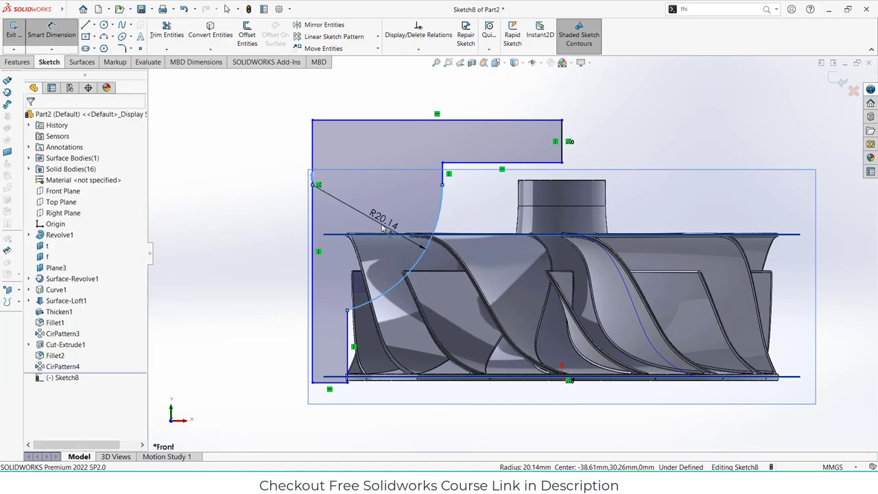
left_click(384, 228)
type("20")
key("Return")
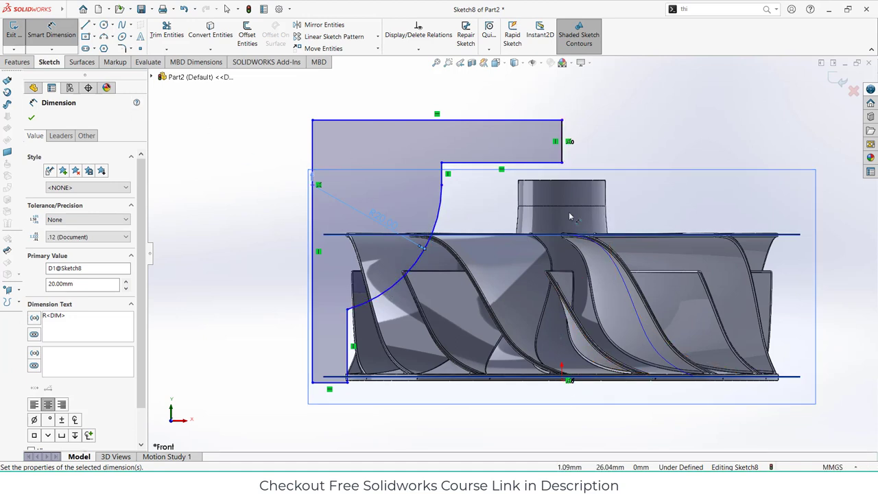
key("Escape")
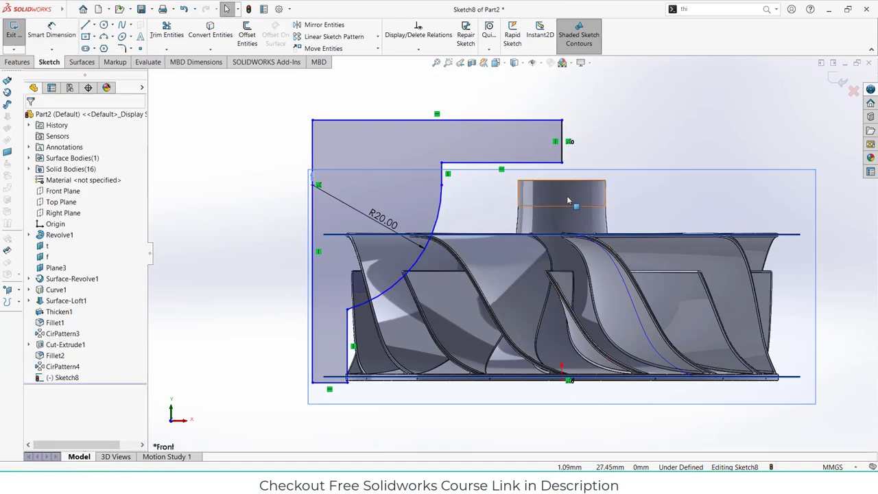
Align the profile's lower inner corner on the hub axis vertically with the origin
left_click(561, 163)
left_click(564, 379, "ctrl")
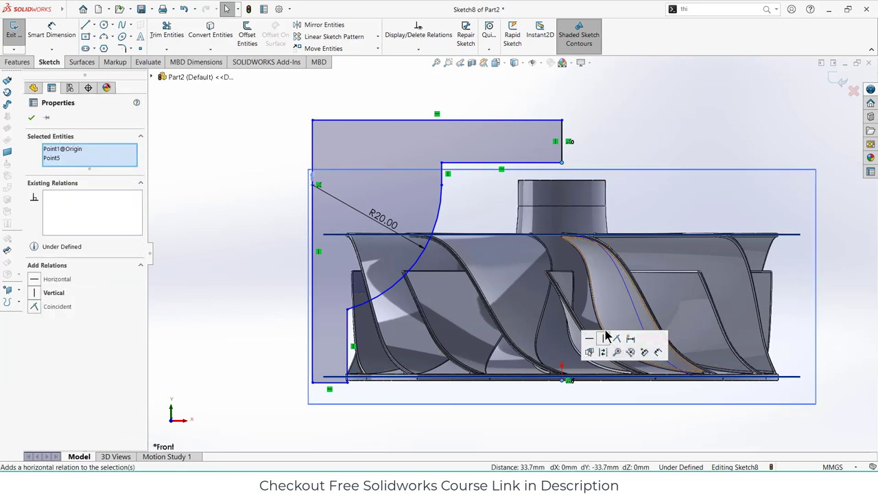
left_click(604, 339)
key("Escape")
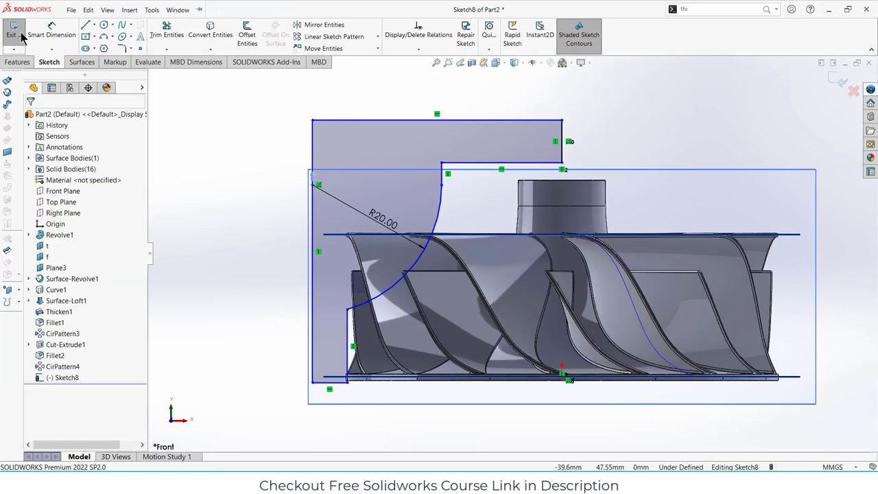
Trim the blades' outer edges with a 360-degree revolved cut of the profile about its short vertical line on the hub axis
left_click(19, 62)
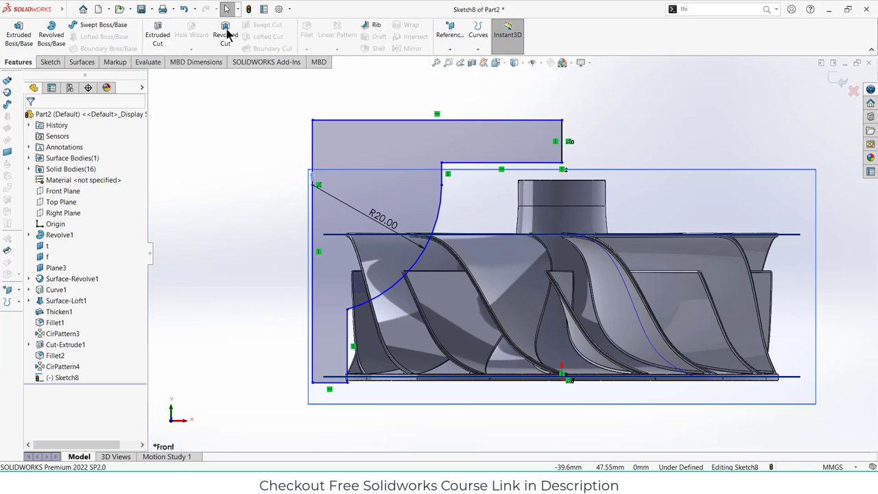
left_click(226, 31)
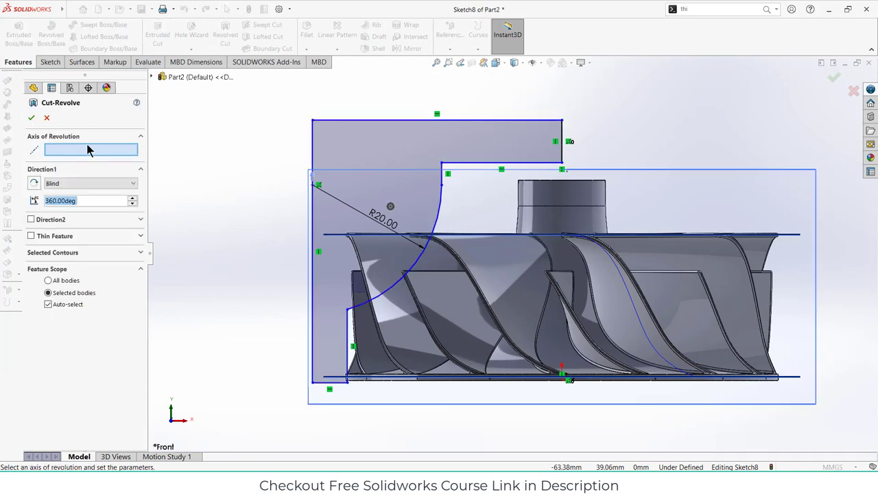
left_click(562, 148)
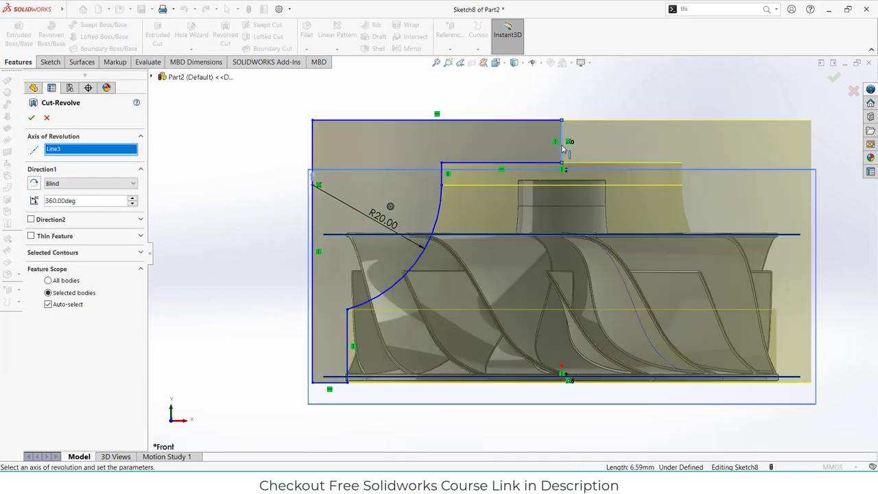
left_click(33, 118)
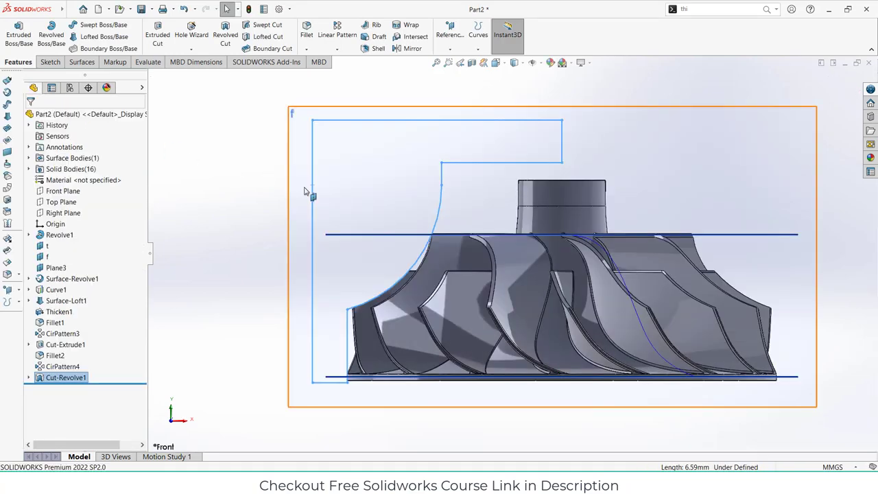
Start a sketch on the hub's top face and draw a circle about 6.5 mm in diameter centred on the origin
mouse_move(404, 222)
middle_mouse_down()
mouse_move(345, 247)
mouse_move(310, 226)
mouse_move(483, 263)
middle_mouse_up()
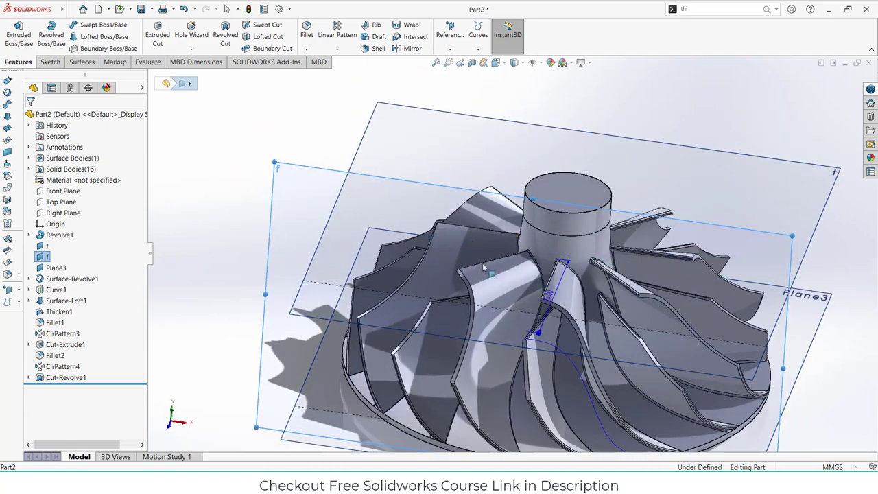
left_click(576, 194)
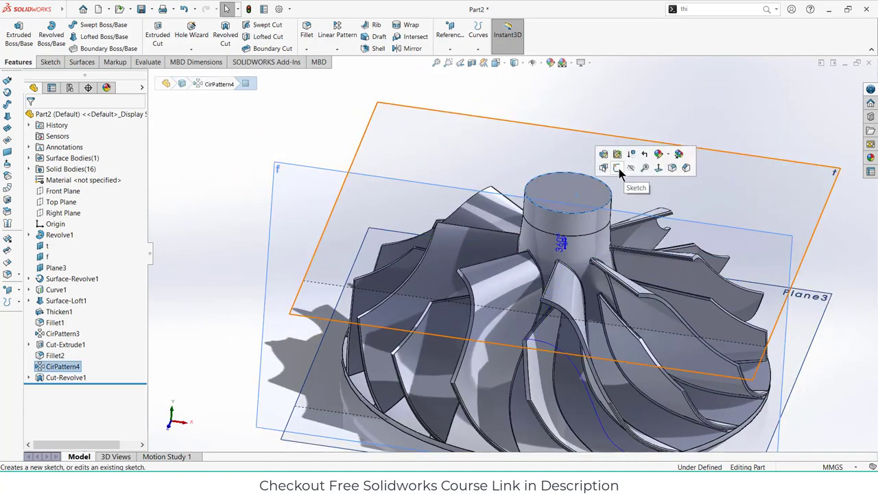
left_click(618, 168)
scroll(555, 275, "down", 5)
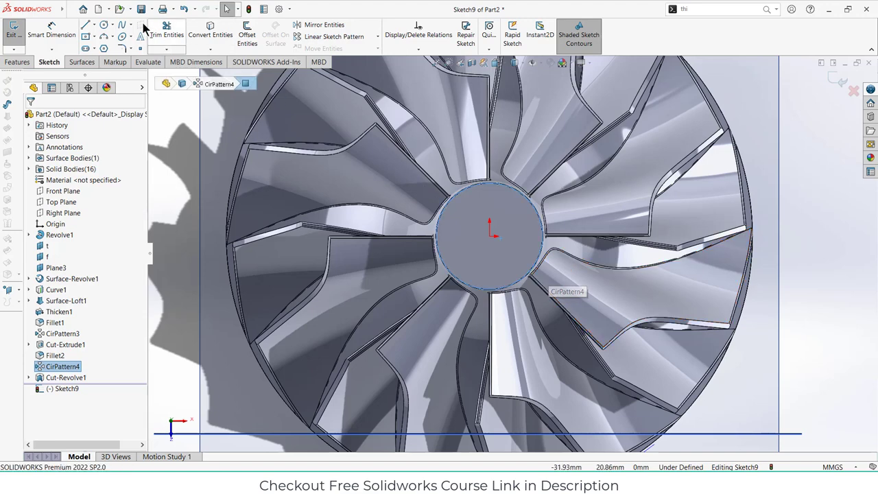
left_click(491, 236)
left_click(514, 236)
Dimension the circle on the hub's top face with a diameter of 5 mm
left_click(52, 34)
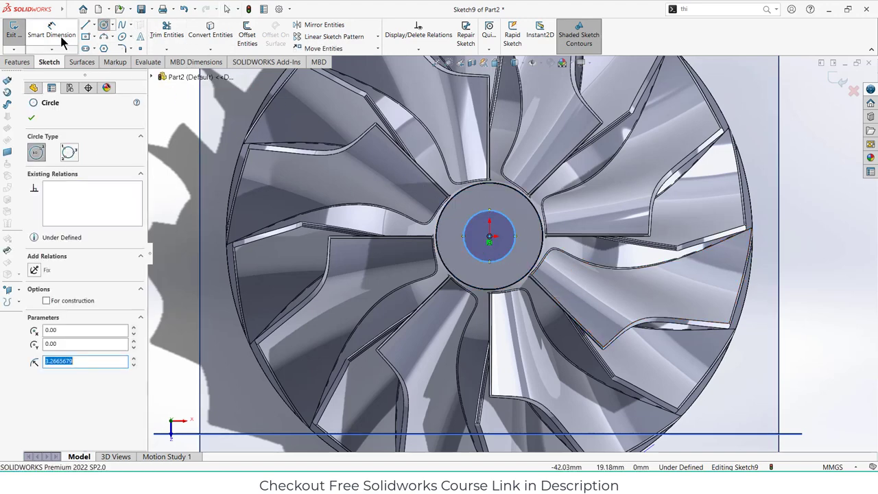
left_click(510, 224)
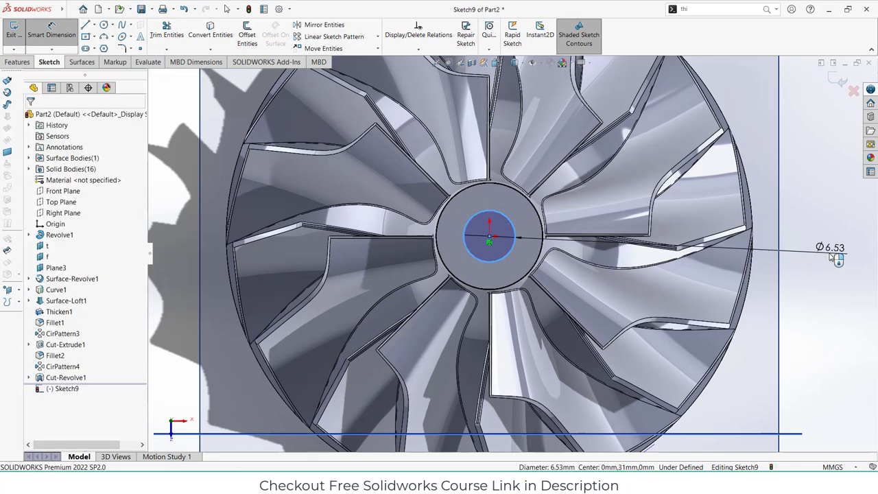
left_click(833, 253)
type("5")
key("Return")
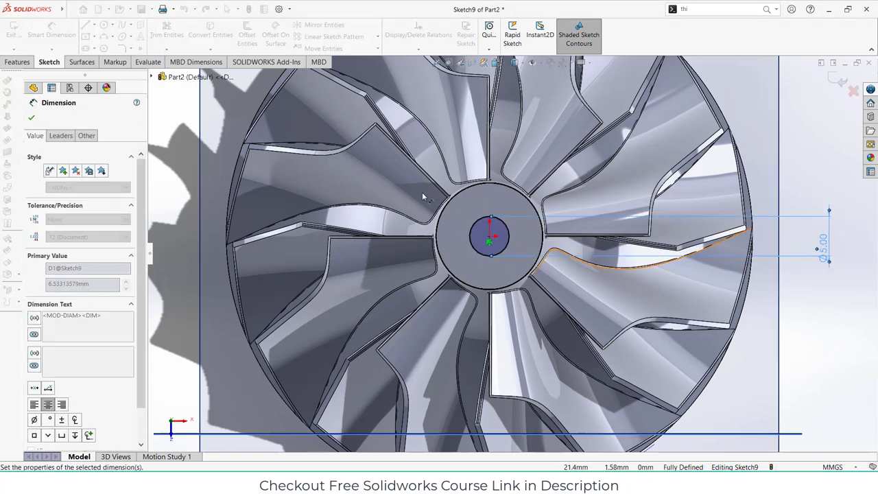
Cut the circle through the whole hub with an Extruded Cut using the Through All end condition
left_click(19, 62)
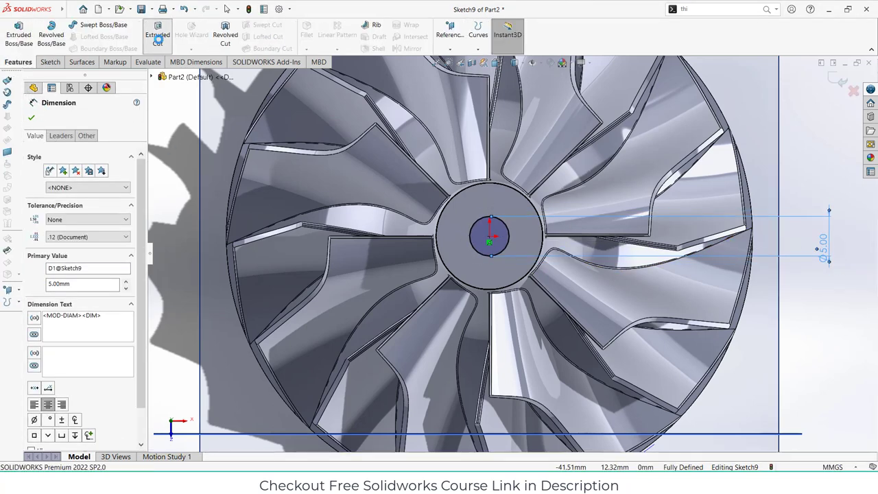
left_click(157, 35)
left_click(90, 181)
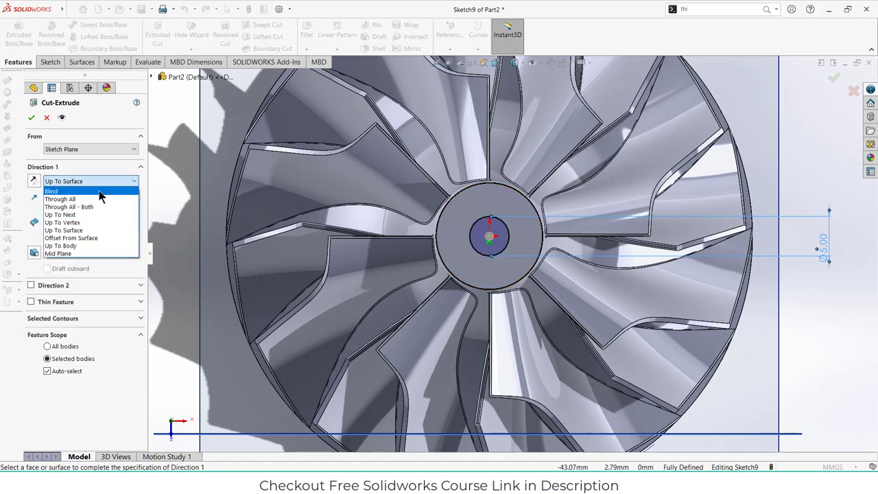
left_click(55, 190)
left_click(90, 181)
left_click(101, 199)
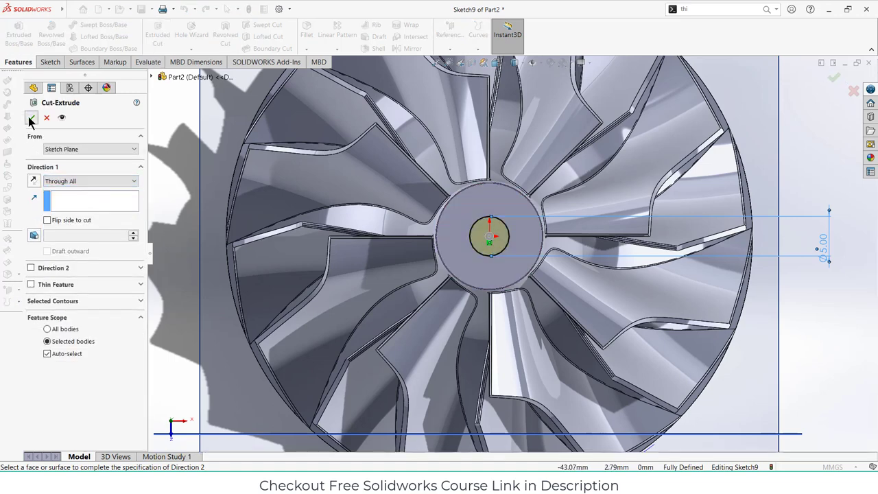
left_click(31, 118)
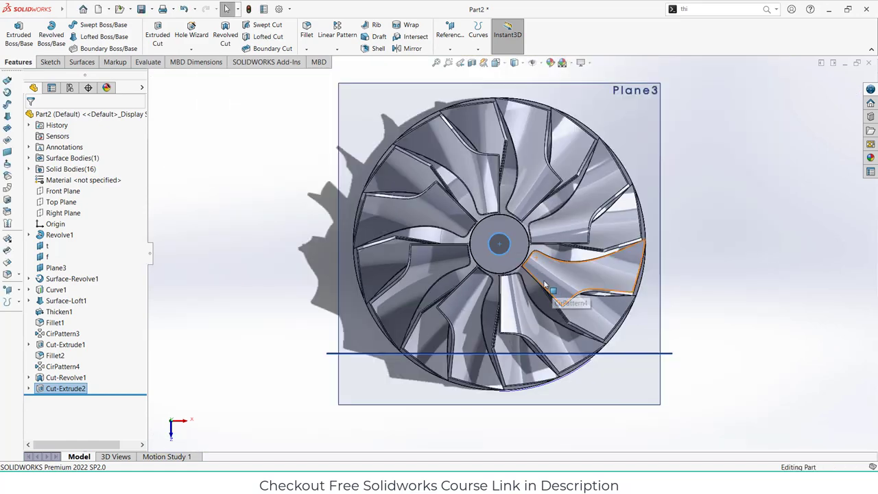
Hide all reference planes, sketches and curves so only the impeller body shows
middle_click_drag(556, 295, 543, 103)
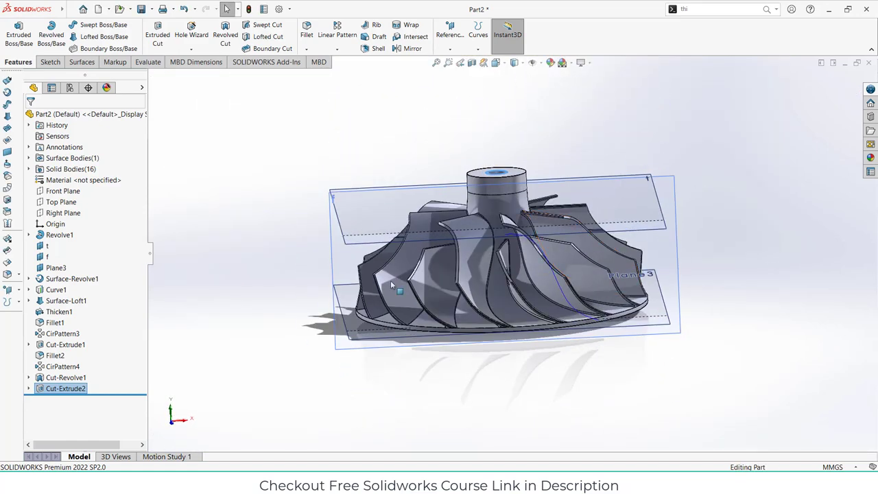
scroll(529, 254, "down", 2)
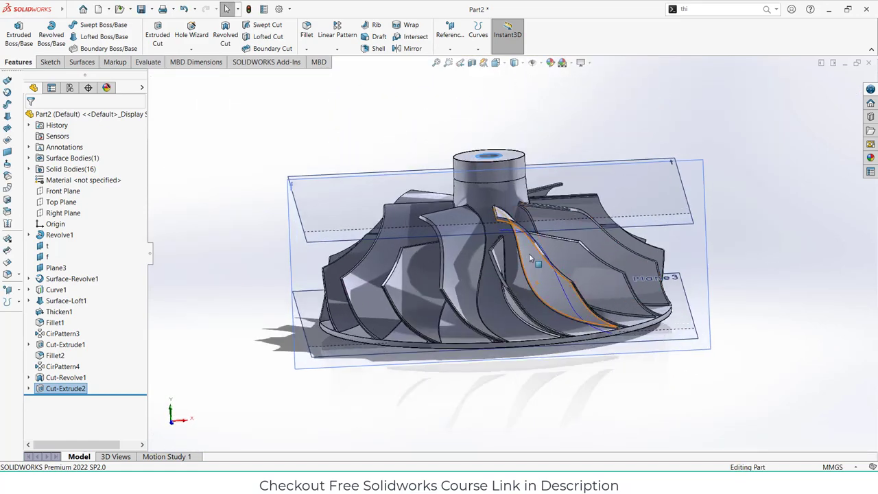
left_click(533, 63)
Examine the finished impeller's trimmed blades, hub and central bore from several angles
middle_click_drag(609, 192, 681, 171)
scroll(595, 189, "down", 1)
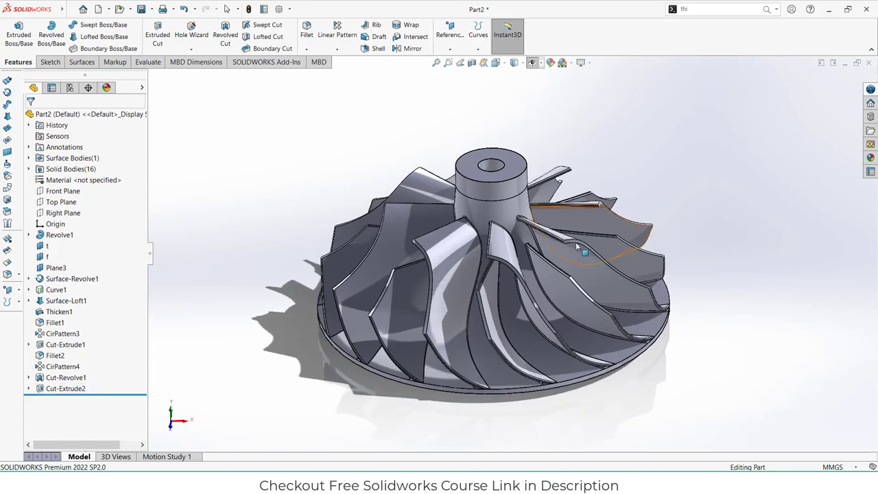
scroll(524, 264, "down", 3)
scroll(524, 263, "up", 2)
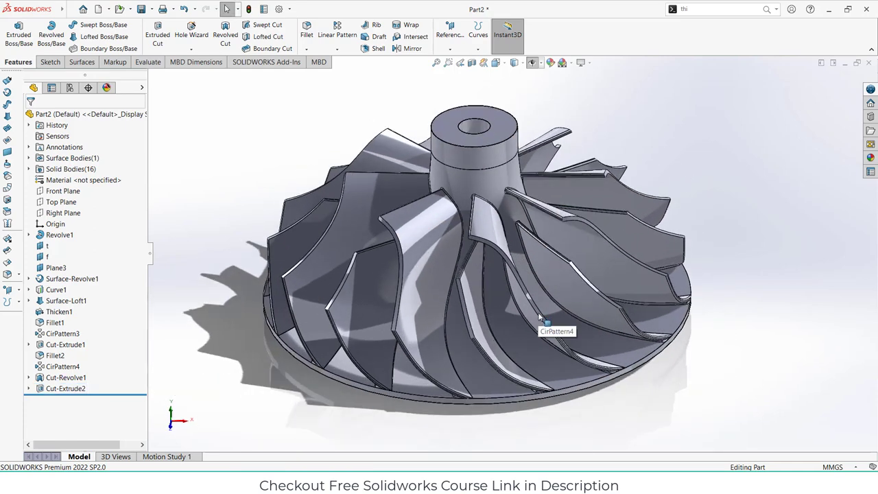
middle_click_drag(537, 338, 478, 240)
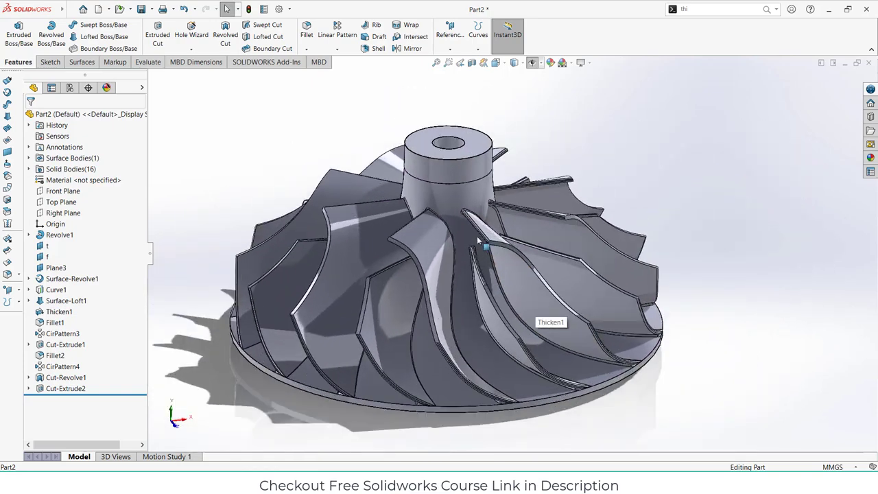
scroll(478, 233, "up", 2)
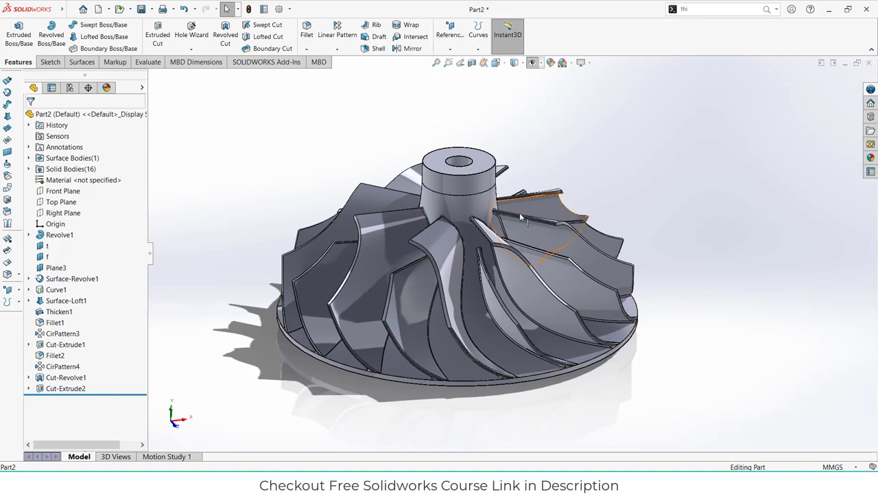
middle_click_drag(519, 213, 570, 175)
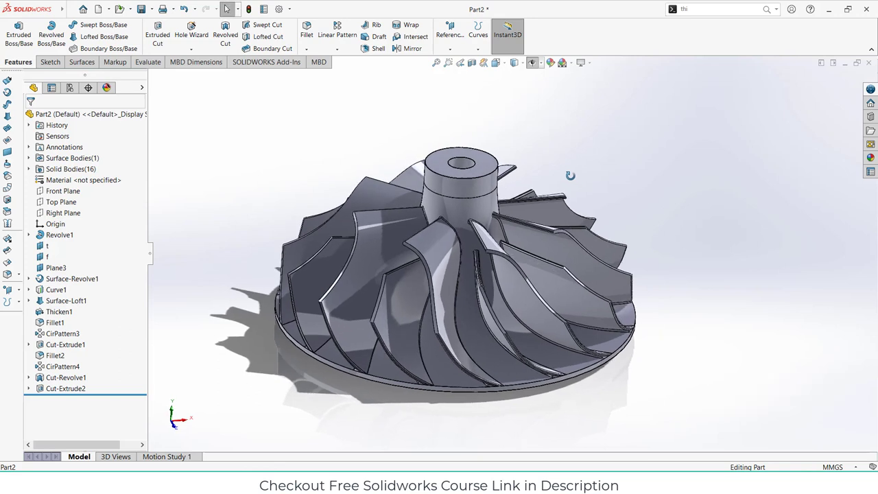